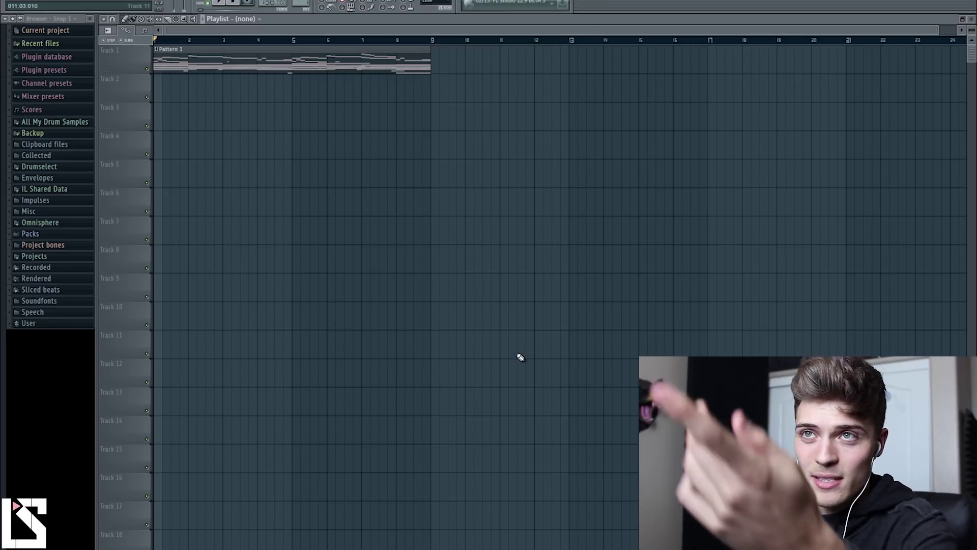
Step: Open the channel rack and play back Pattern 1 to review the full loop
key("F6")
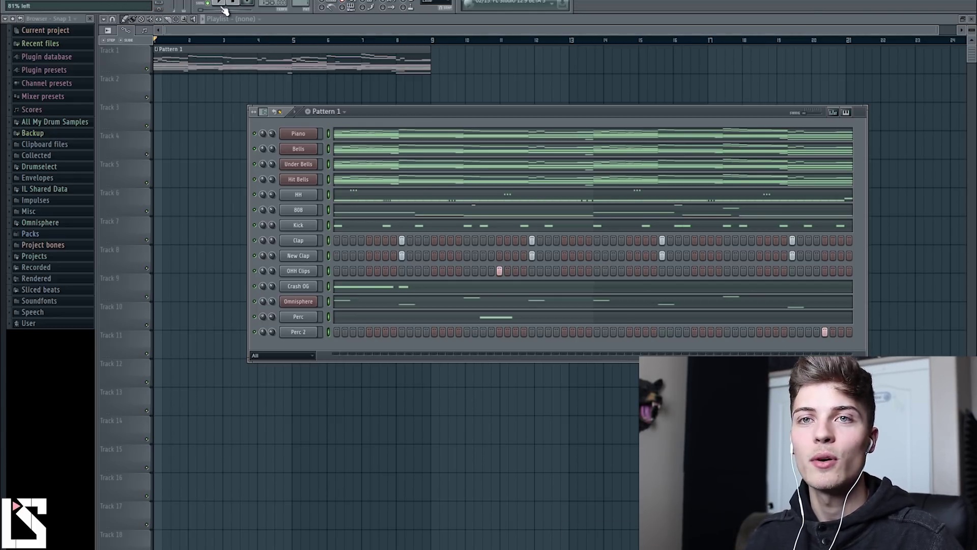
key("space")
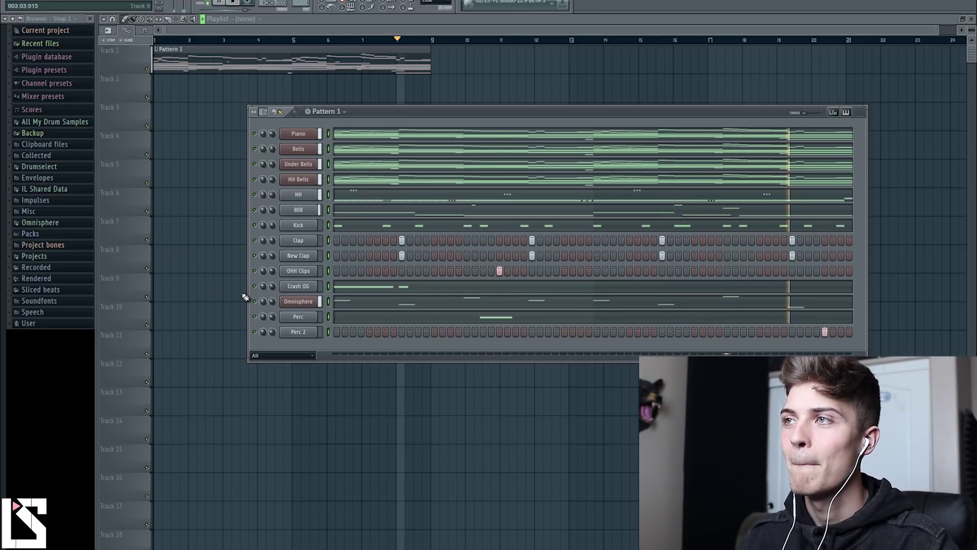
key("space")
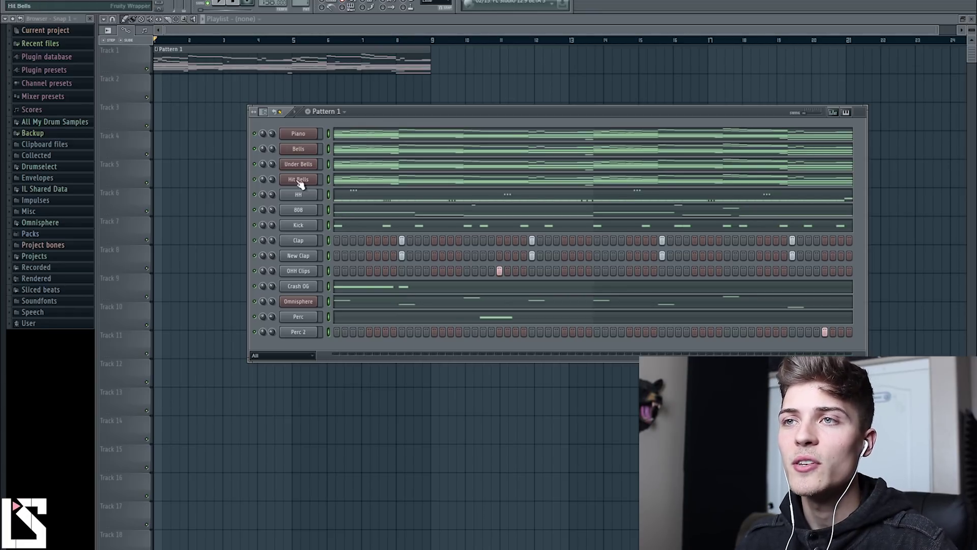
Step: Solo the Omnisphere channel, rename it Weird Bell and bring all channels back in
right_click(255, 302)
left_click(266, 306)
right_click(304, 303)
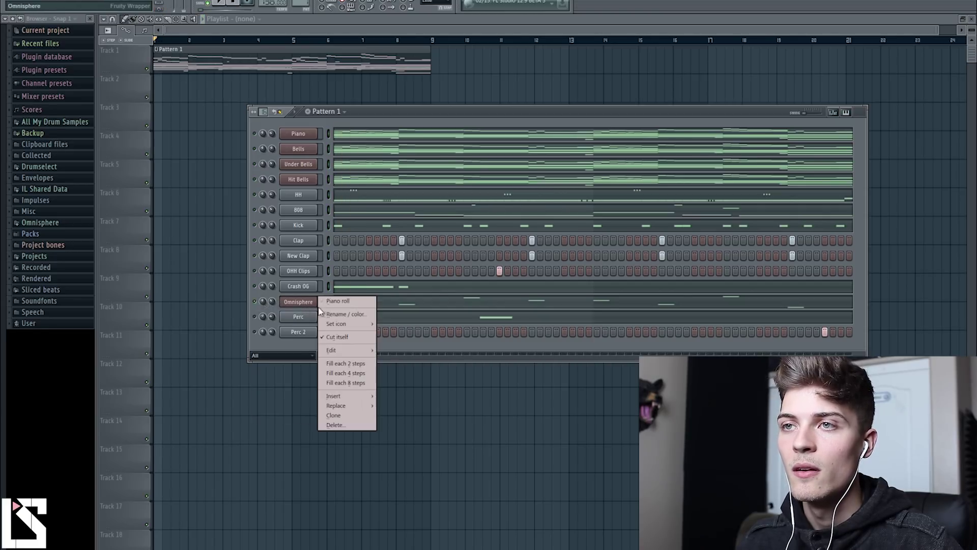
left_click(330, 315)
type("Weird Bell")
key("Return")
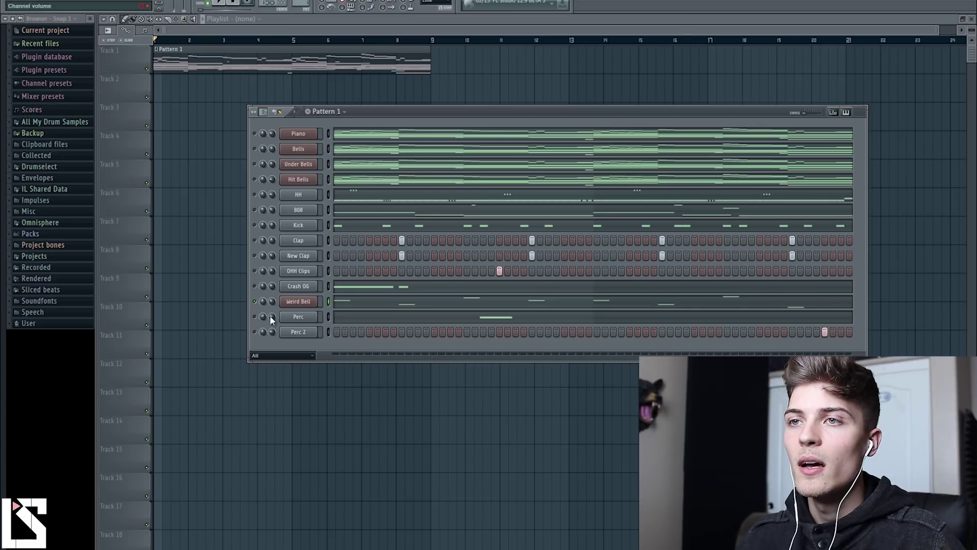
right_click(254, 301)
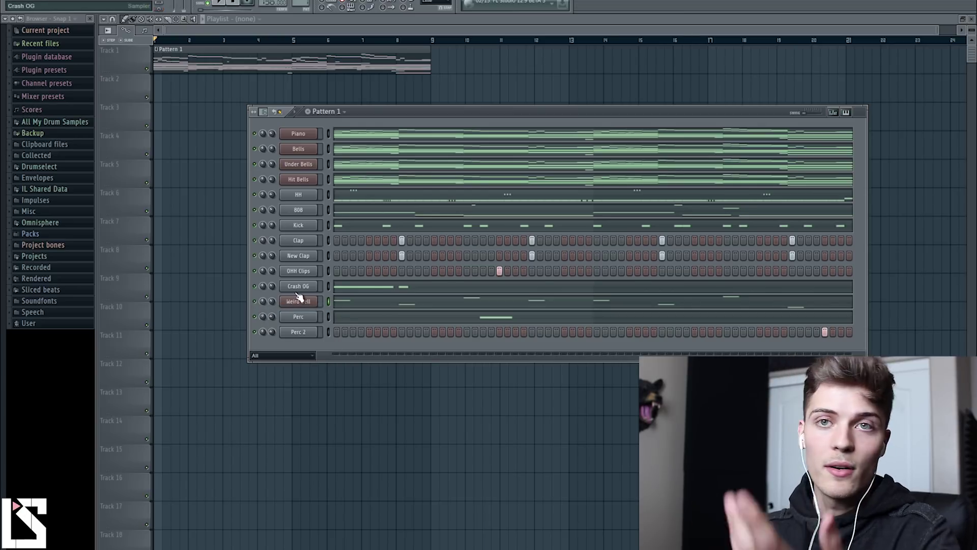
Step: Split Pattern 1 by channel and close the channel rack to work in the playlist
left_click(339, 113)
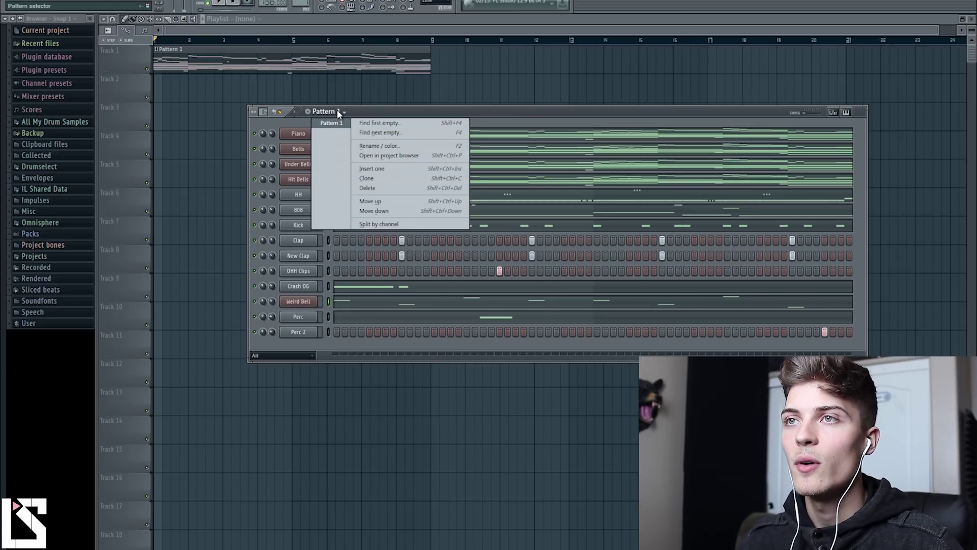
left_click(383, 224)
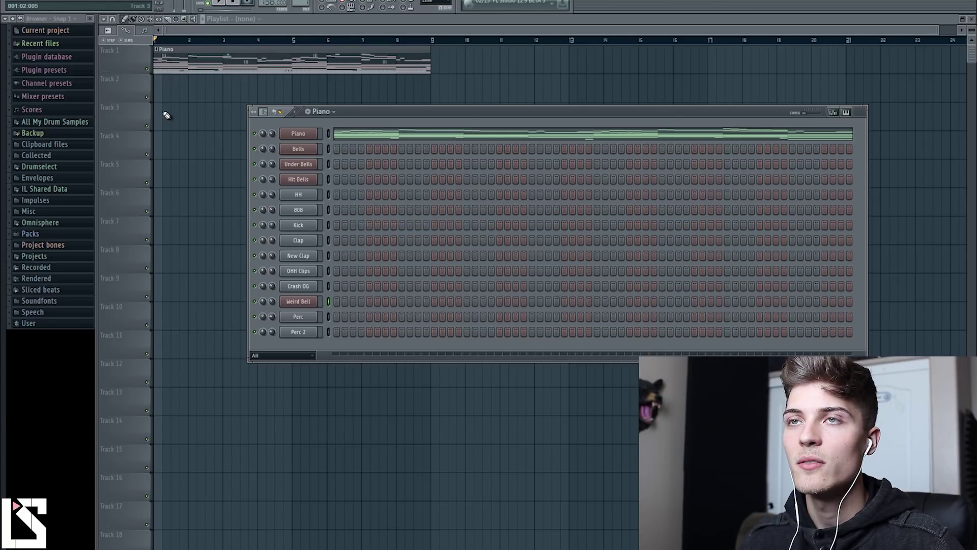
key("F6")
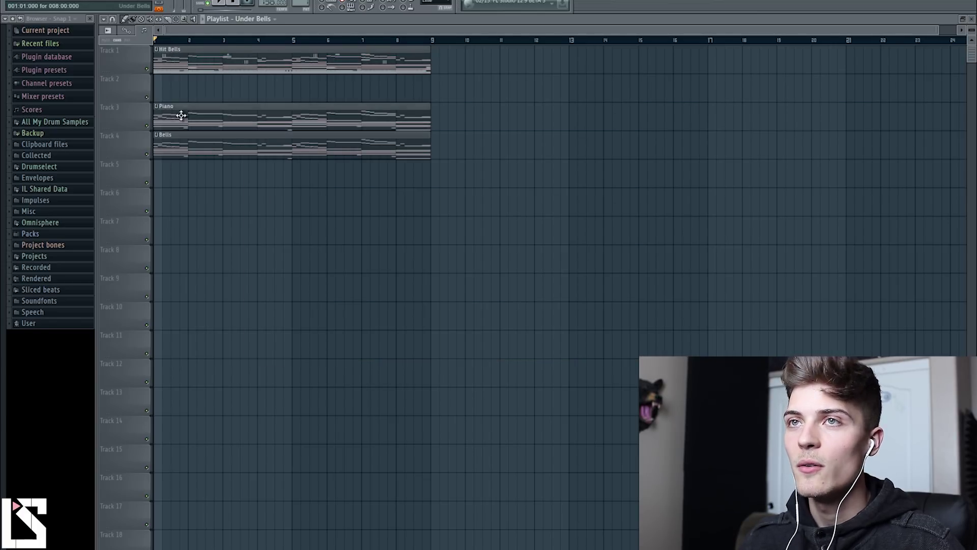
Step: Place the Piano, Bells, Under Bells and Hit Bells clips on tracks 3–6, Kick and 808 on tracks 8–9, and HH on track 12
left_click_drag(185, 65, 172, 188)
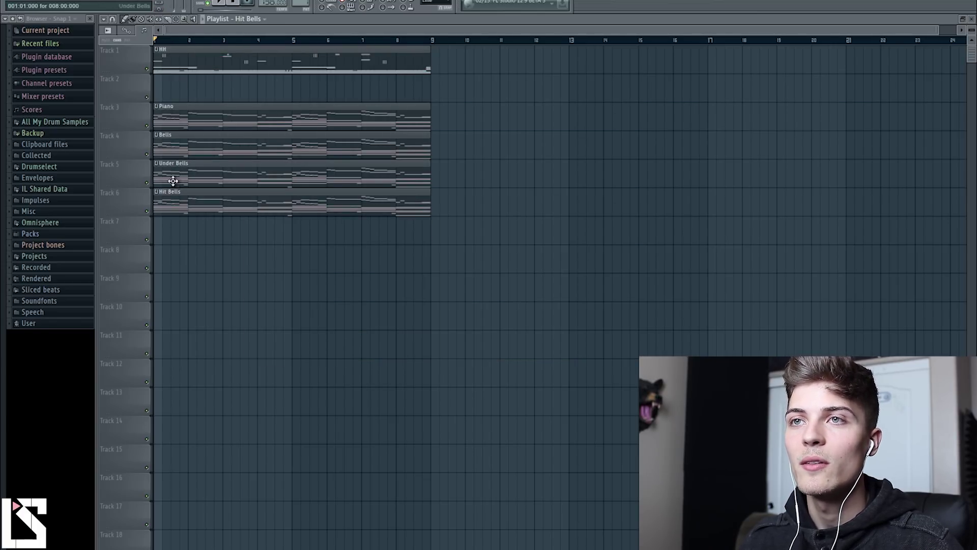
left_click_drag(178, 68, 144, 302)
left_click_drag(171, 66, 155, 265)
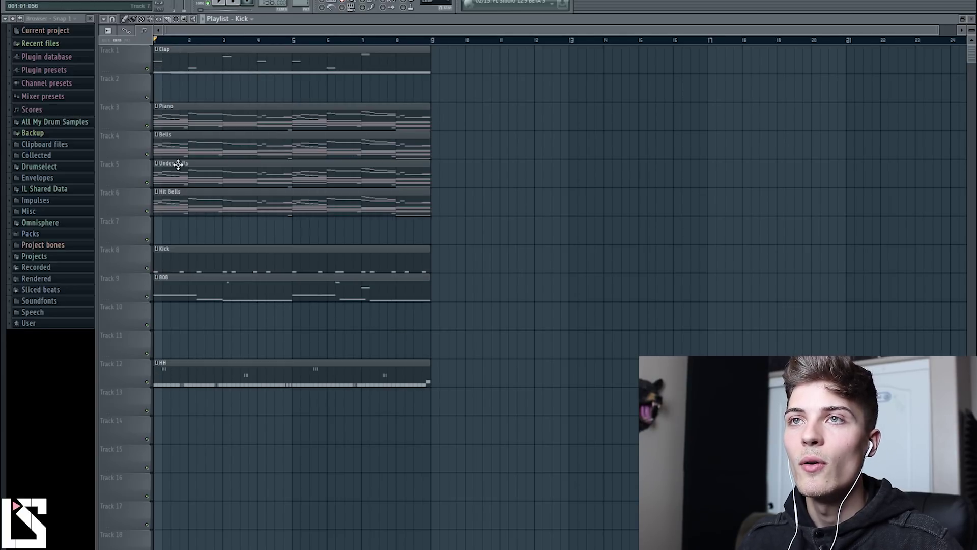
Step: Separate the stacked Clap, New Clap, OHH Clips and Crash OG clips onto tracks 14 through 17
left_click_drag(180, 60, 166, 451)
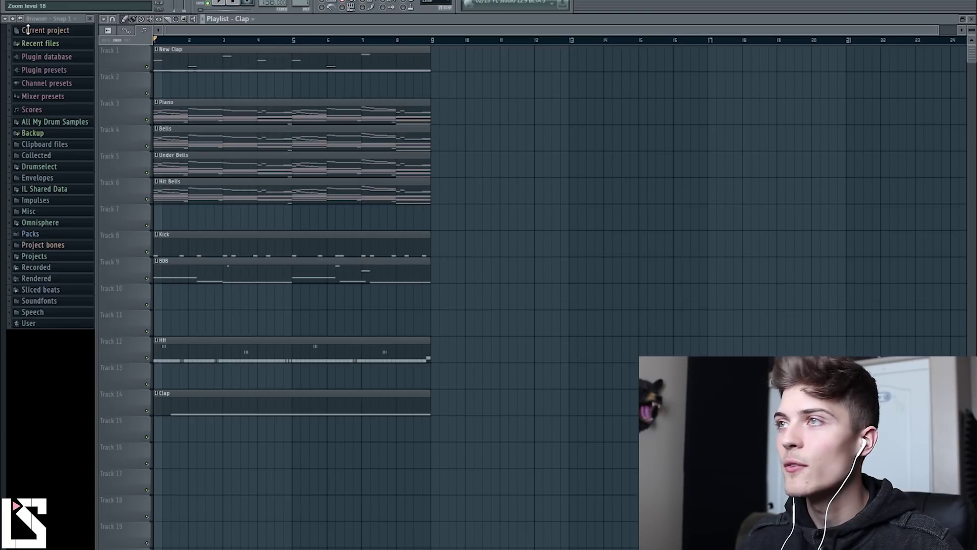
scroll(308, 78, "down", 1)
left_click_drag(265, 66, 235, 445)
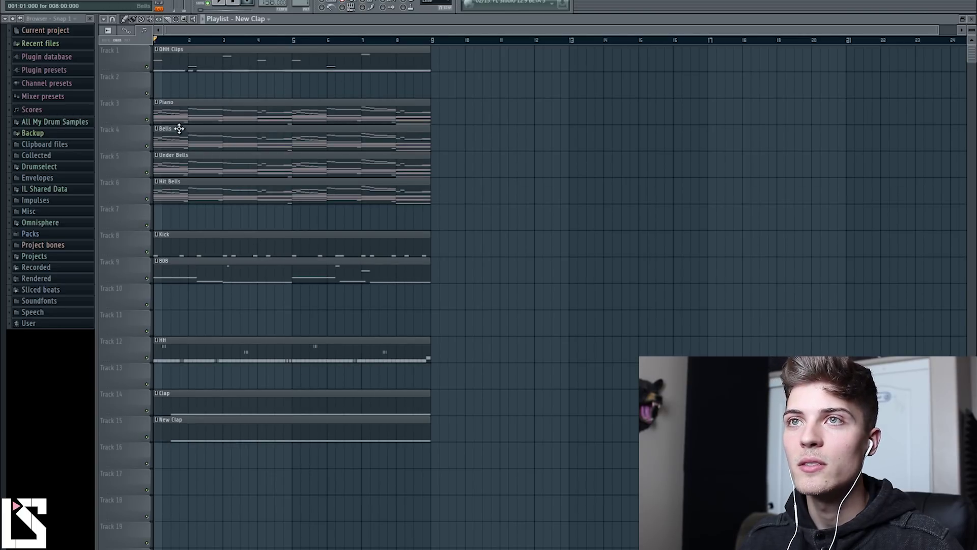
left_click_drag(174, 62, 150, 461)
left_click_drag(179, 65, 155, 486)
Step: Put the Weird Bell clip on track 7 and shift the clips from Kick to Crash OG down one track
left_click_drag(178, 69, 214, 547)
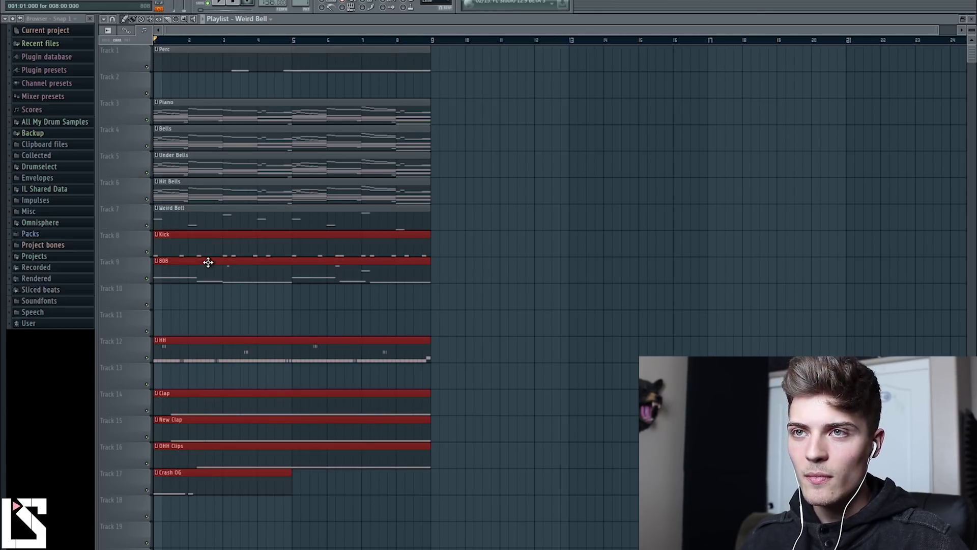
left_click_drag(207, 261, 207, 288)
left_click(670, 244)
Step: Move the Perc clip to track 19 and the Perc 2 clip to track 20, clearing track 1
left_click_drag(178, 56, 162, 535)
left_click_drag(974, 34, 973, 30)
right_click(205, 50)
left_click(162, 496)
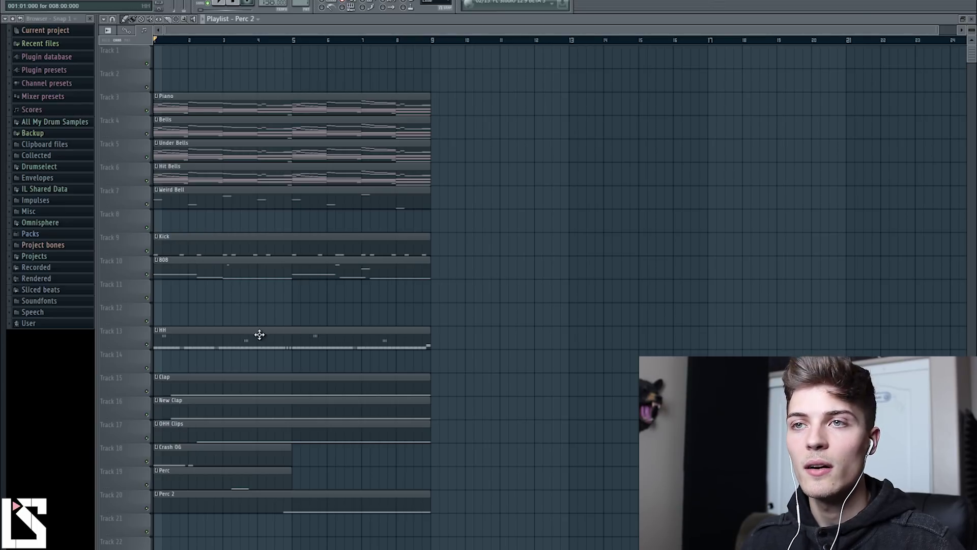
Step: Close the gaps around the HH, clap and percussion clips and move the whole arrangement up so Piano sits on track 1
left_click_drag(259, 334, 175, 319)
left_click_drag(175, 355, 198, 434)
left_click_drag(530, 508, 153, 45)
left_click_drag(291, 233, 249, 137)
scroll(286, 41, "down", 2)
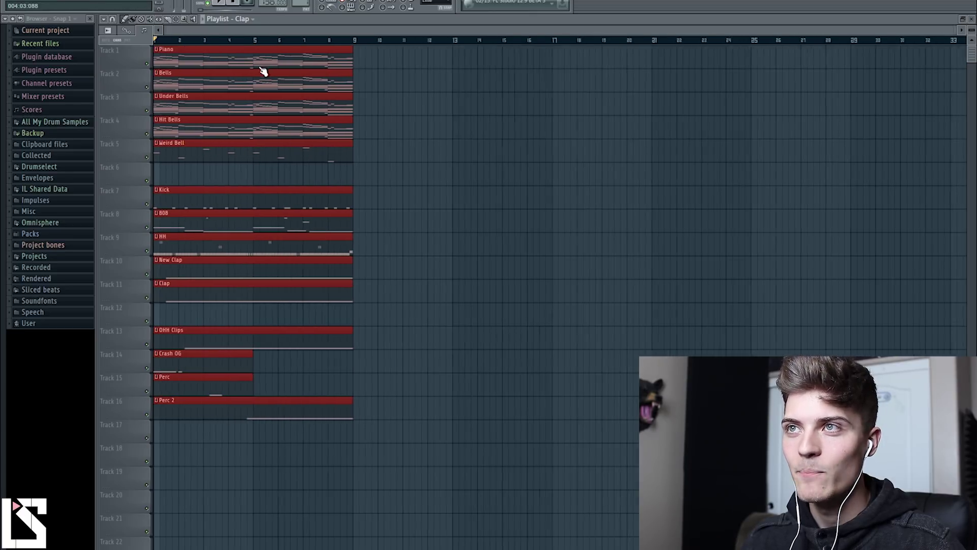
left_click(399, 115, "ctrl")
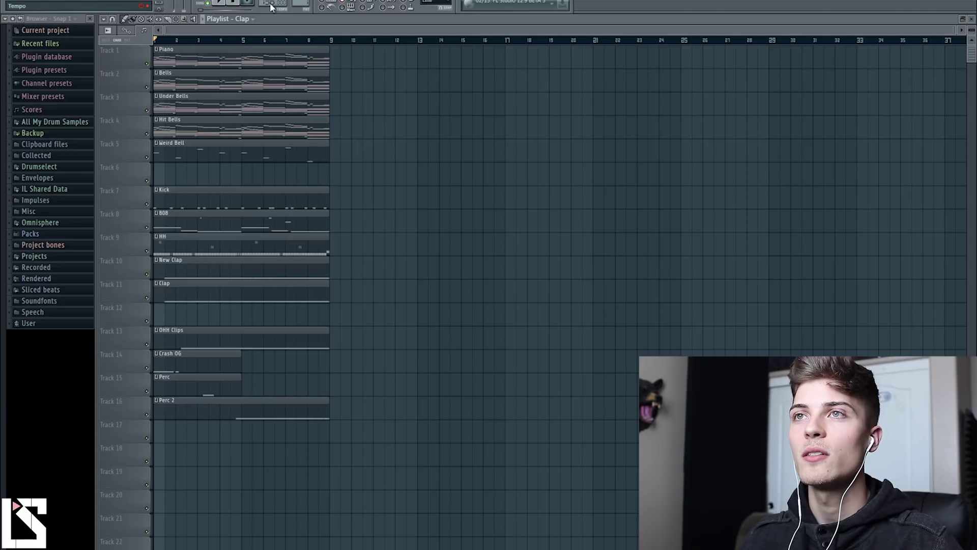
Step: Select all clips and duplicate them directly after the originals, filling bars 9 to 16
left_click(321, 41)
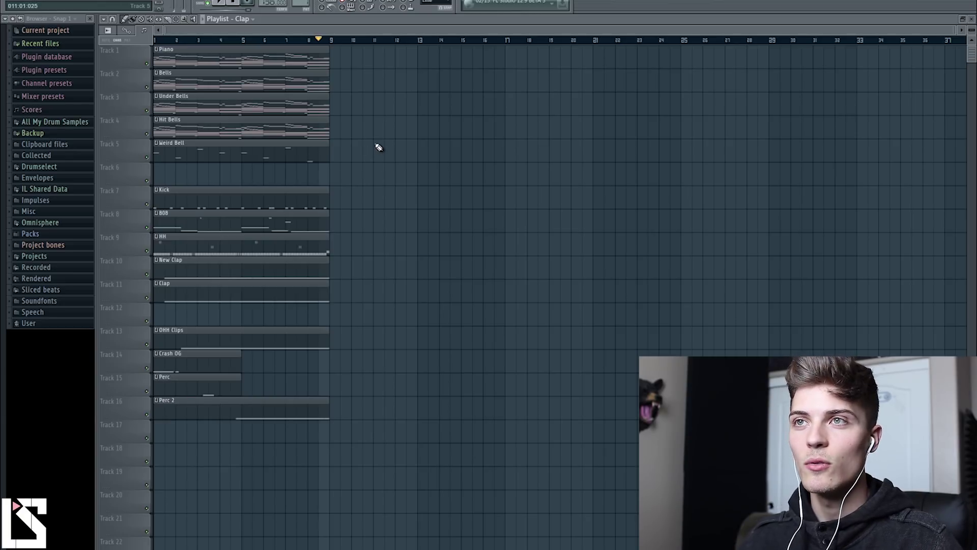
left_click_drag(385, 490, 152, 43)
key("ctrl+b")
left_click_drag(395, 76, 377, 74)
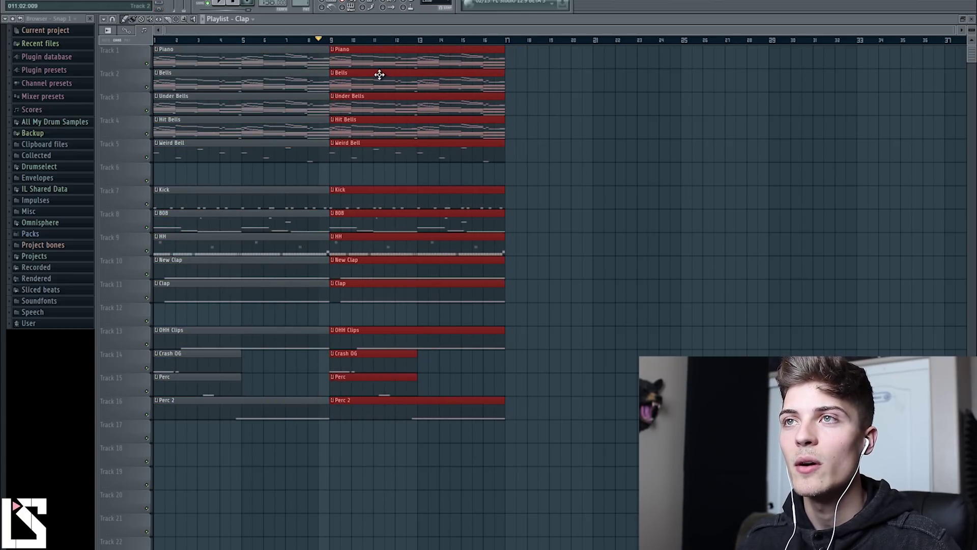
left_click(565, 83)
Step: Position the playhead just before bar 17 and just before bar 9 to check the section transitions
left_click(497, 42)
scroll(487, 36, "down", 1)
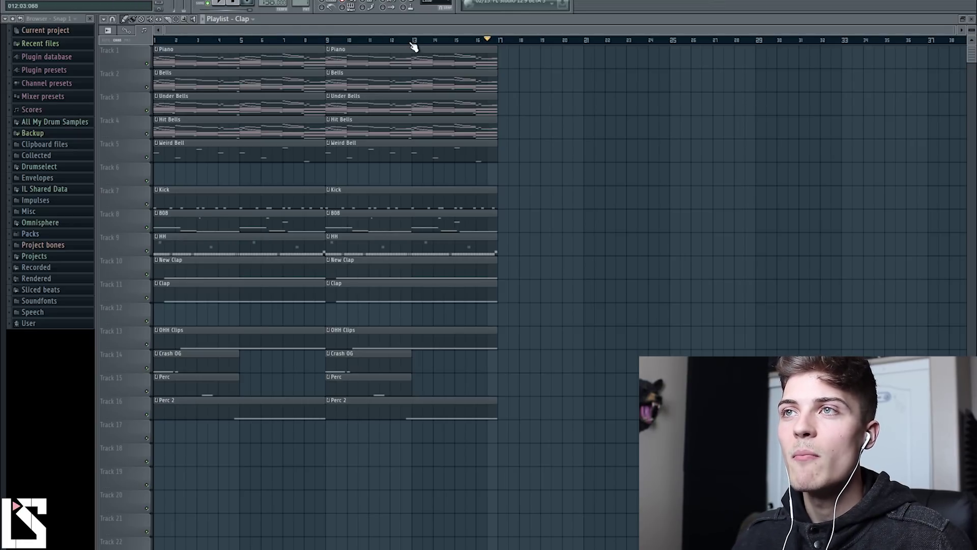
left_click(317, 41)
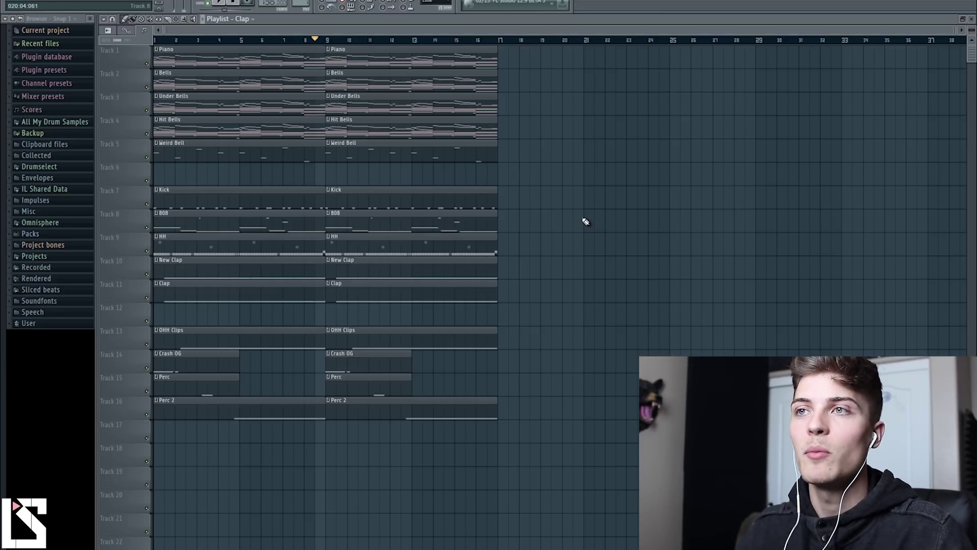
Step: Select all clips and move them eight bars later so the arrangement starts at bar 9
left_click_drag(611, 491, 153, 47)
left_click(814, 85, "ctrl")
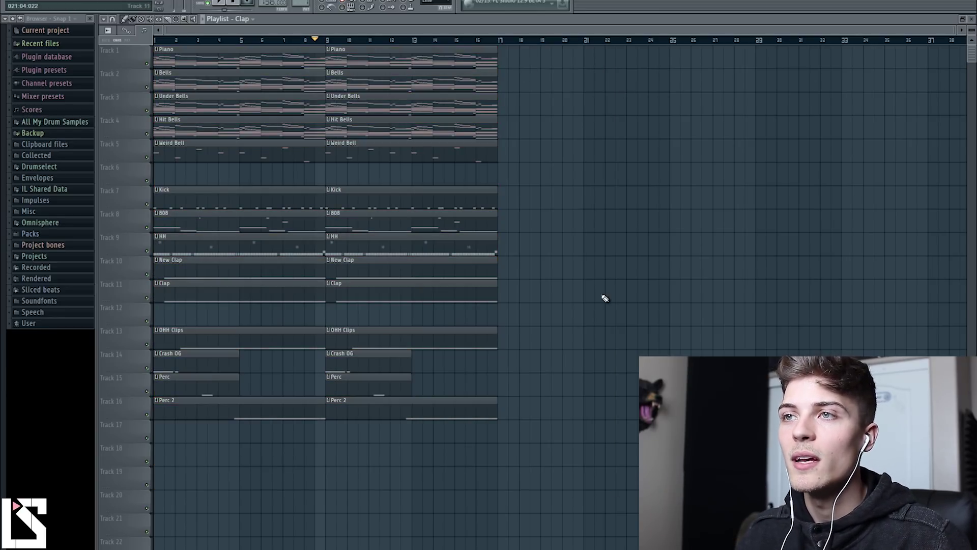
left_click_drag(566, 443, 355, 74)
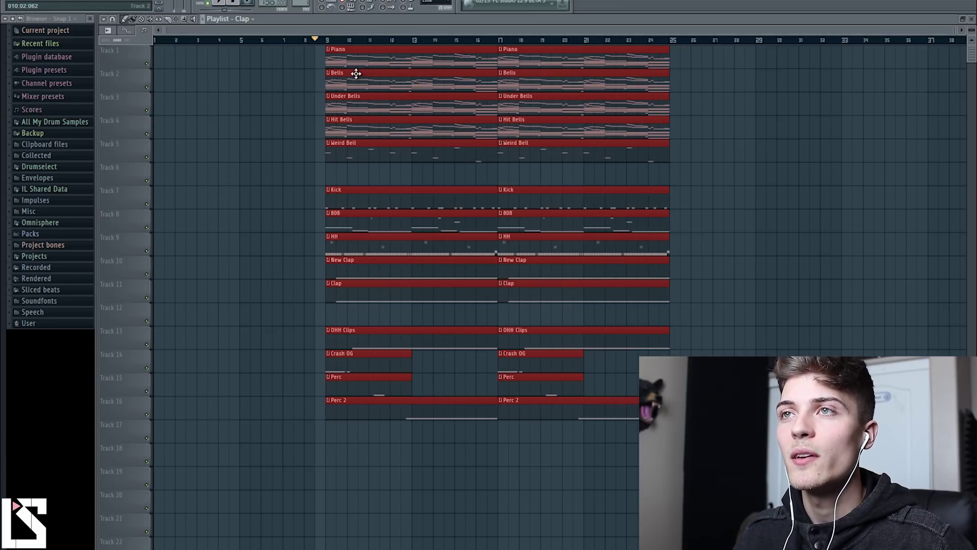
left_click(284, 88)
scroll(300, 40, "down", 2)
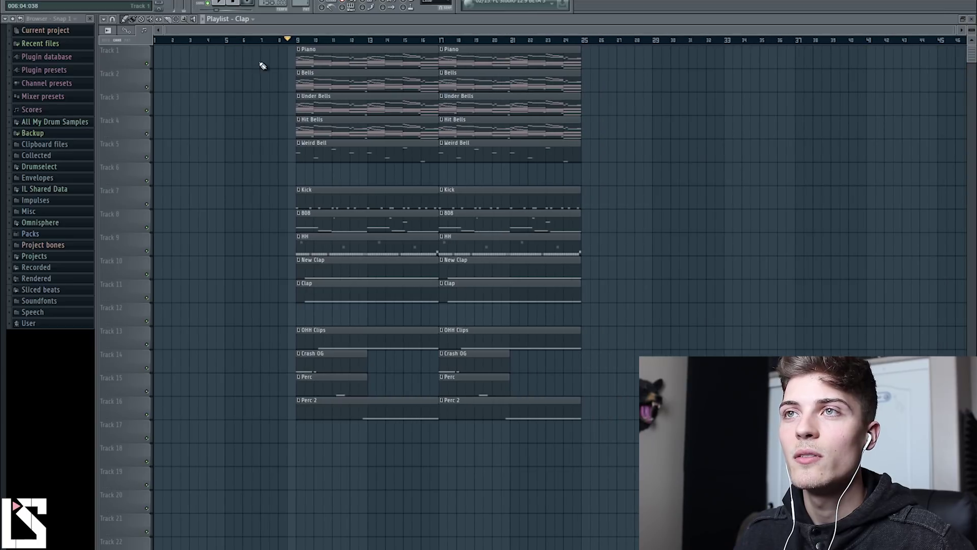
Step: Place a Piano clip on track 1 and a Bells clip on track 2, both starting at bar 1
left_click(157, 58)
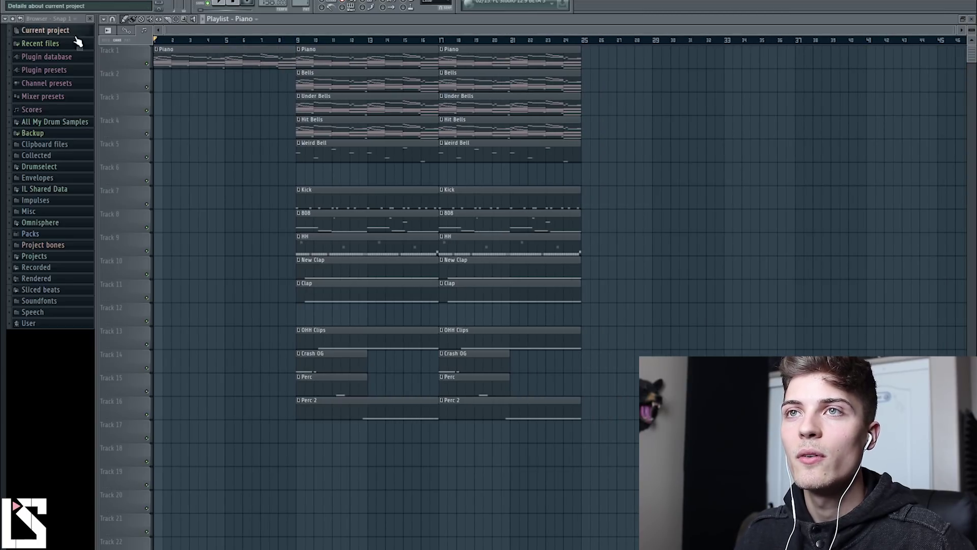
key("space")
left_click(301, 81)
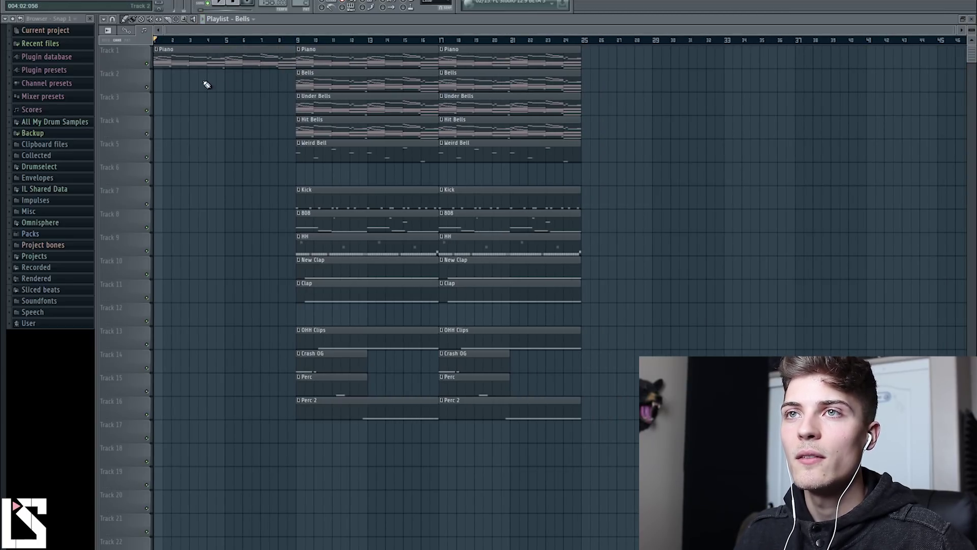
left_click(159, 77)
Step: Audition the Bells track in solo, unsolo it and trim the intro Bells clip to start at bar 5
right_click(147, 87)
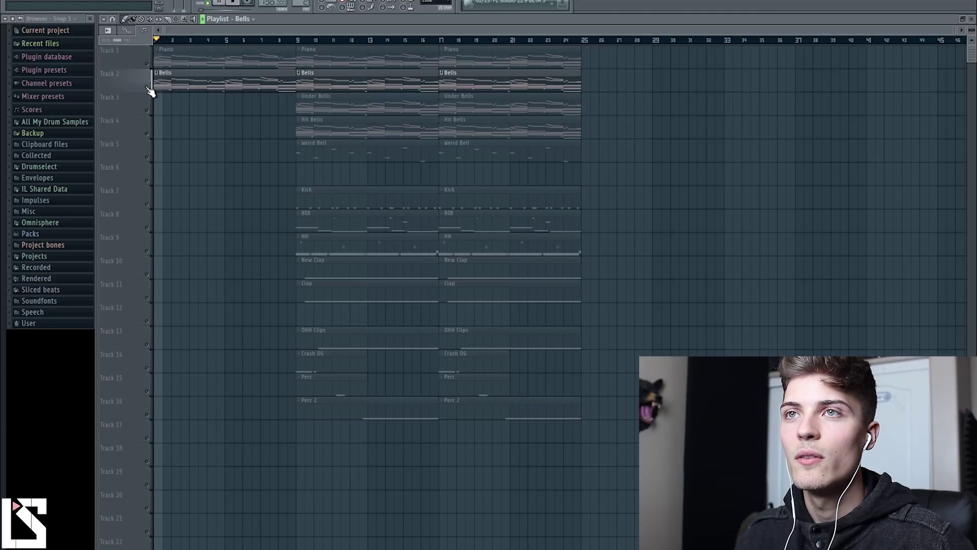
key("space")
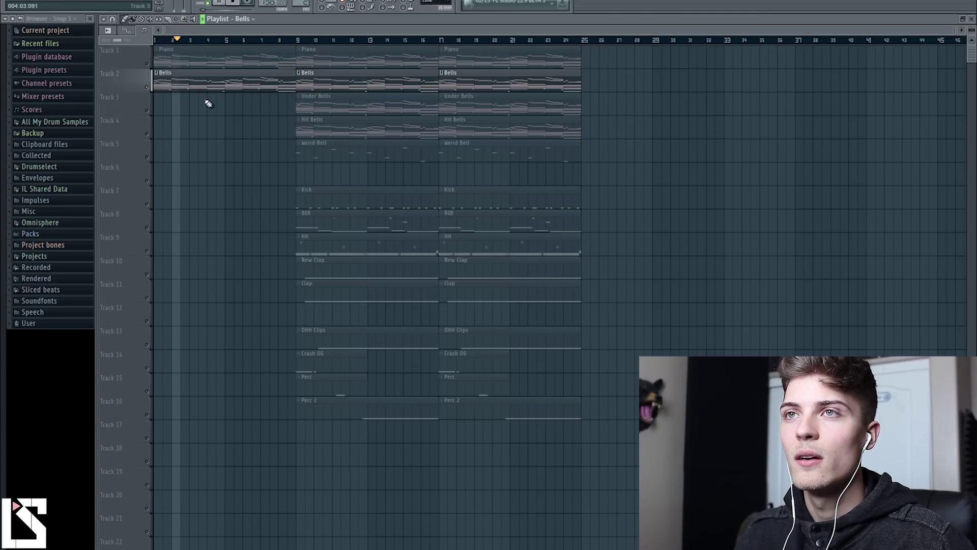
key("space")
right_click(149, 88)
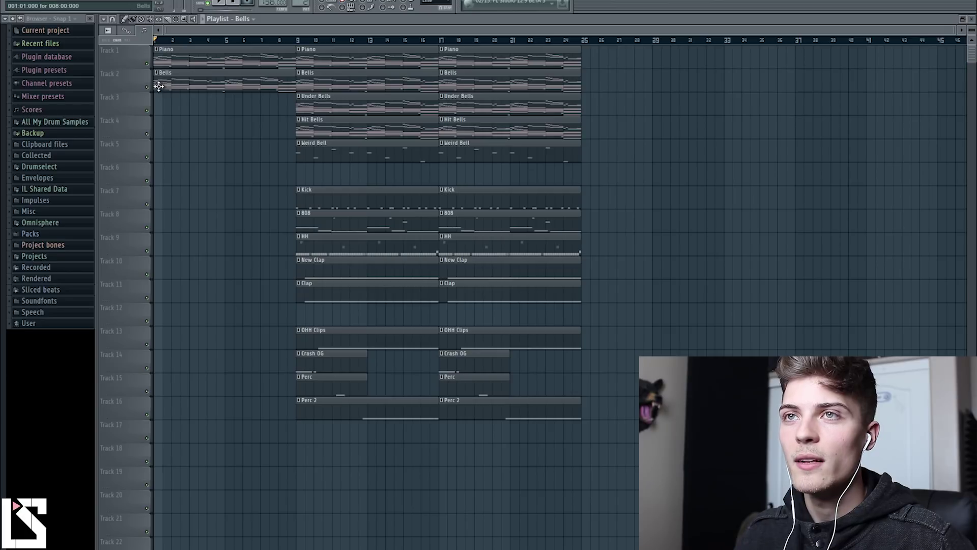
left_click_drag(154, 85, 224, 88)
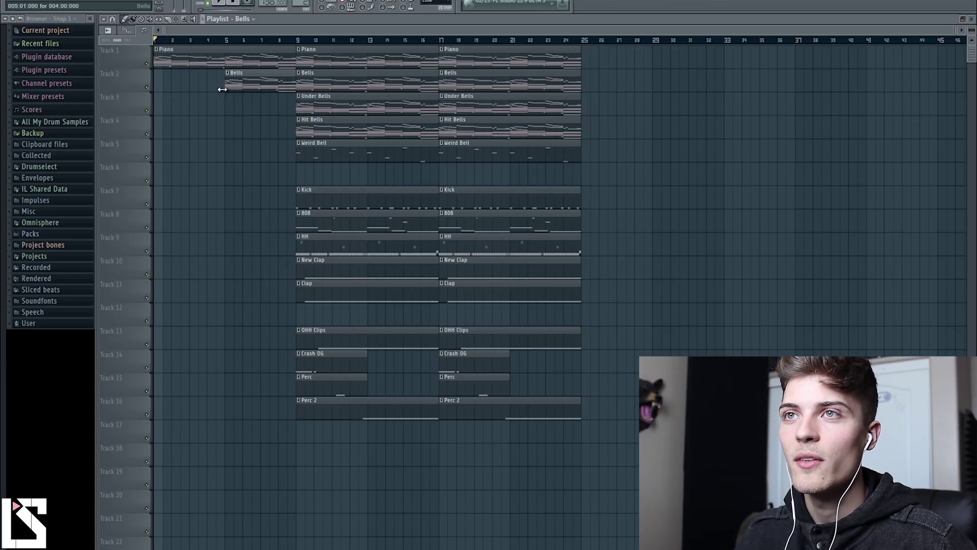
Step: Add an Under Bells clip on track 3 covering bars 1 to 4, auditioning the track in solo before trimming
left_click(309, 103)
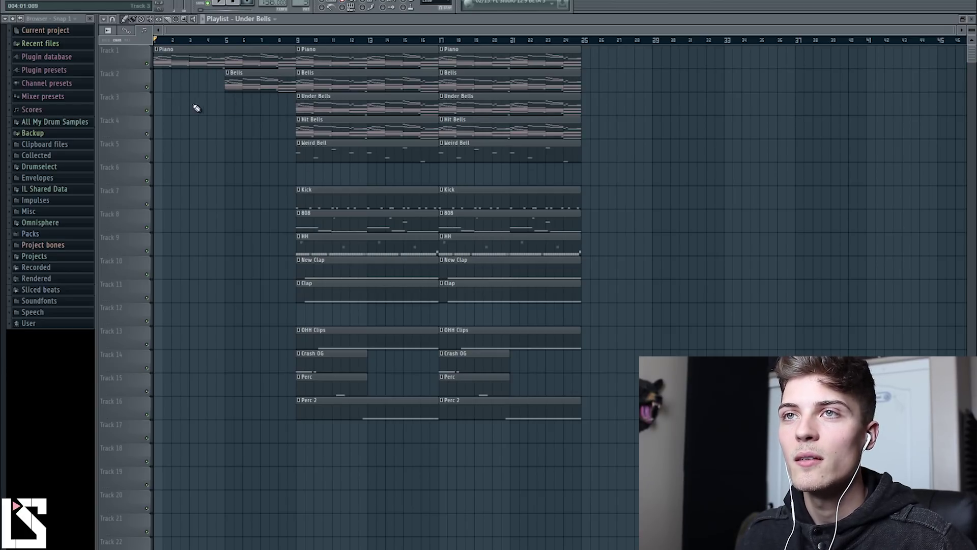
left_click(170, 113)
right_click(148, 111)
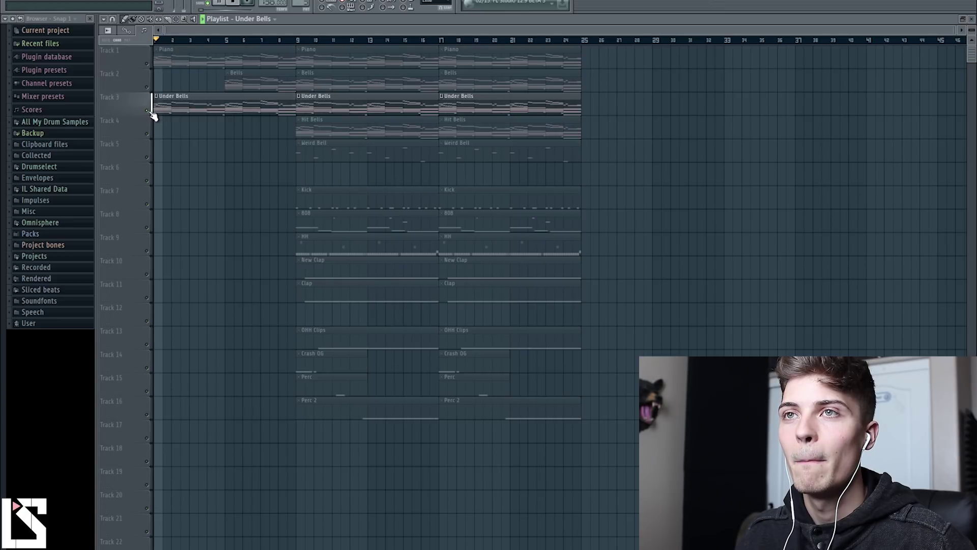
key("space")
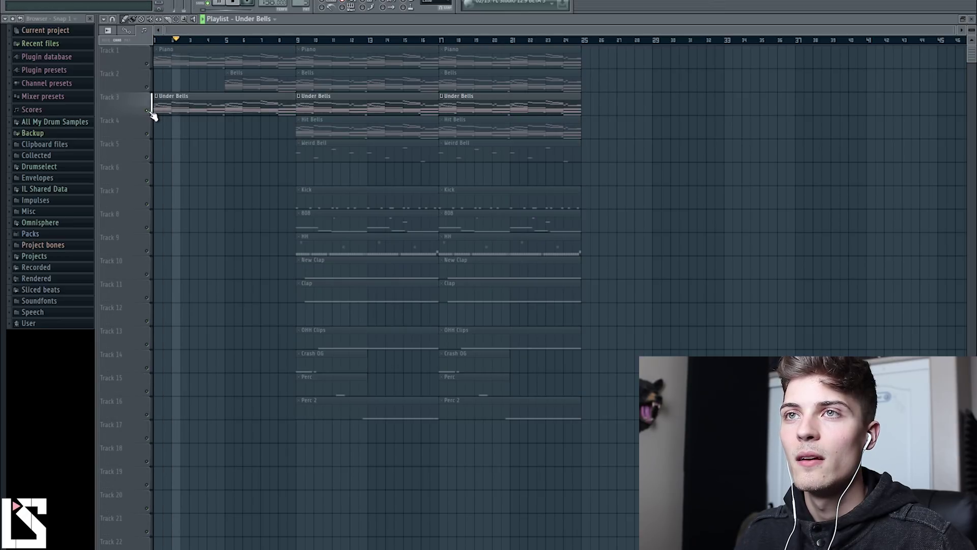
key("space")
right_click(148, 111)
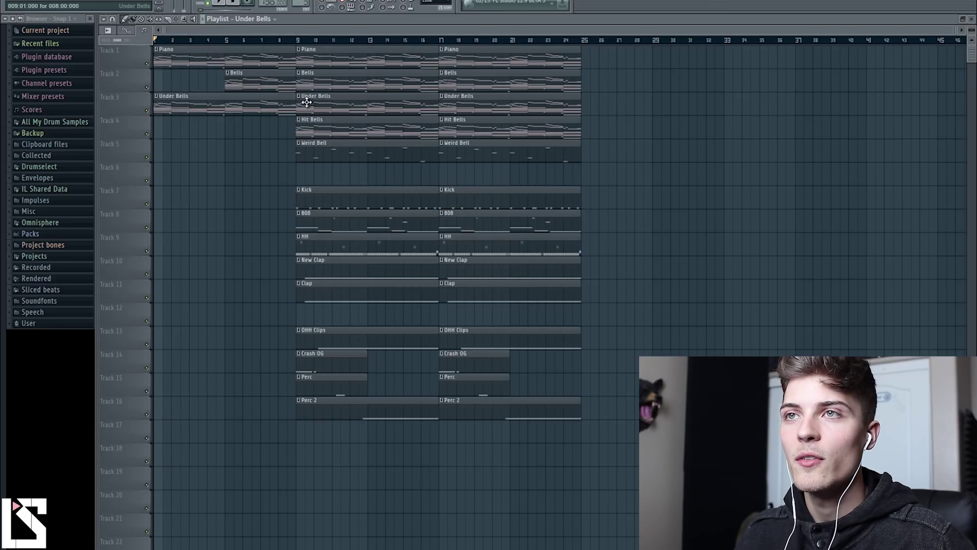
left_click_drag(295, 99, 225, 100)
Step: Try a Hit Bells clip on track 4 from bar 1, audition the track in solo, unsolo it and remove the clip
left_click(326, 128)
left_click(162, 131)
right_click(148, 134)
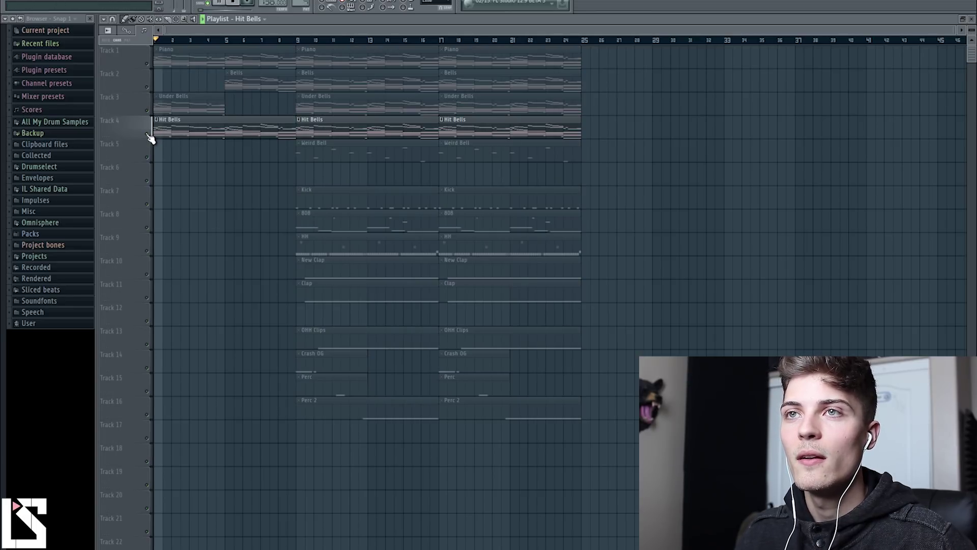
right_click(147, 135)
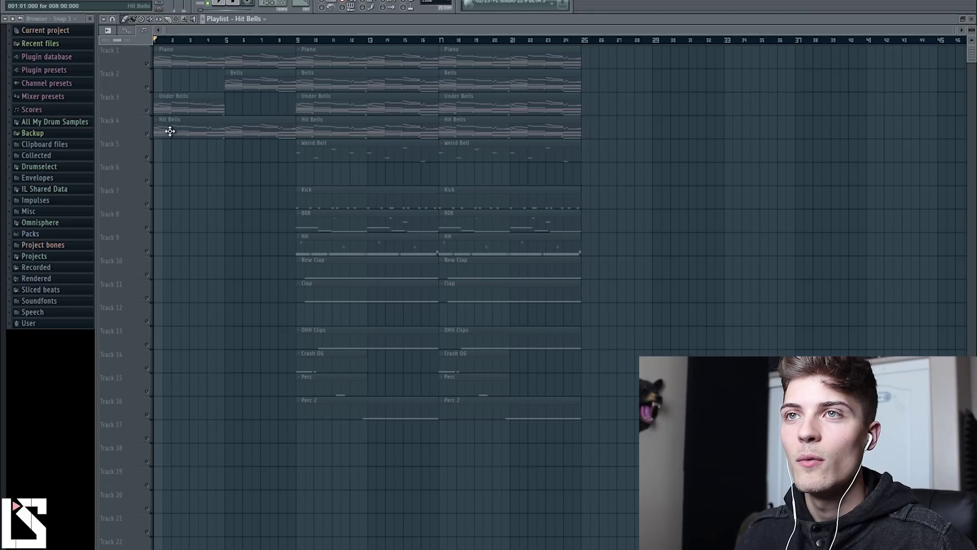
right_click(147, 135)
right_click(152, 135)
right_click(213, 134)
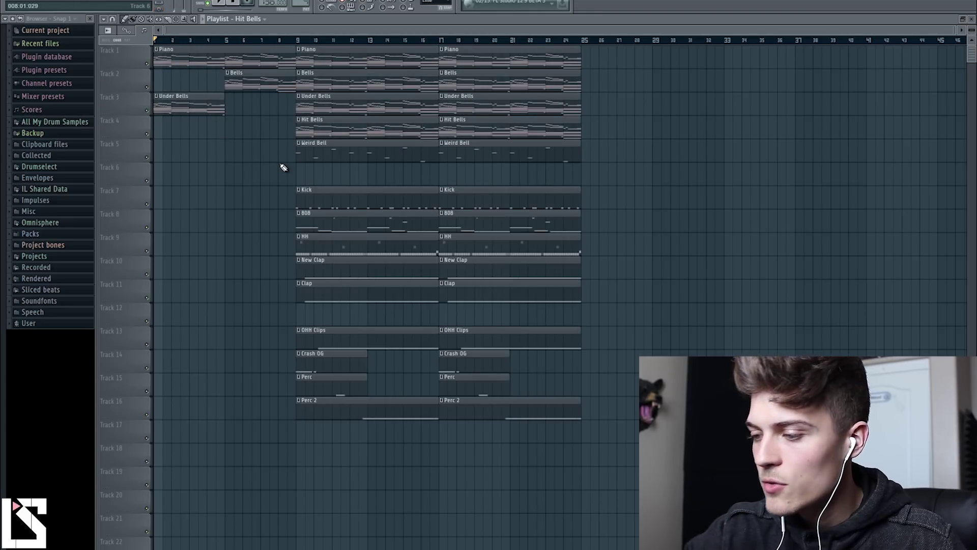
Step: Play the arrangement from the intro into the full section at bar 9, and stop playback
key("space")
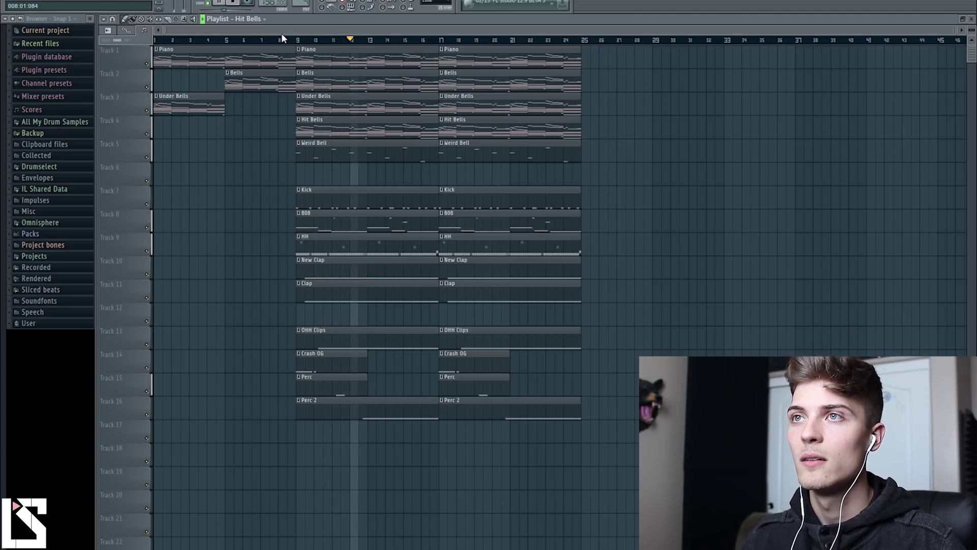
key("space")
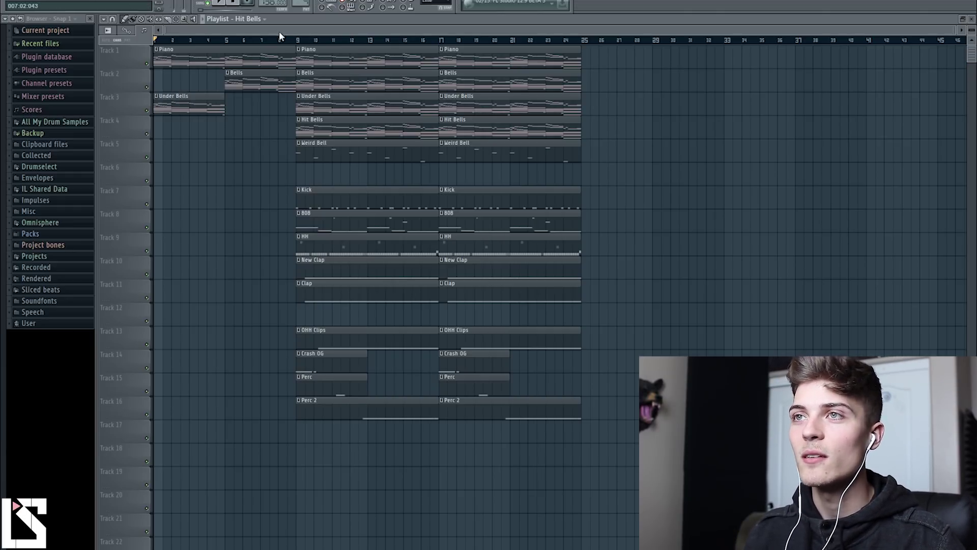
scroll(298, 31, "down", 2)
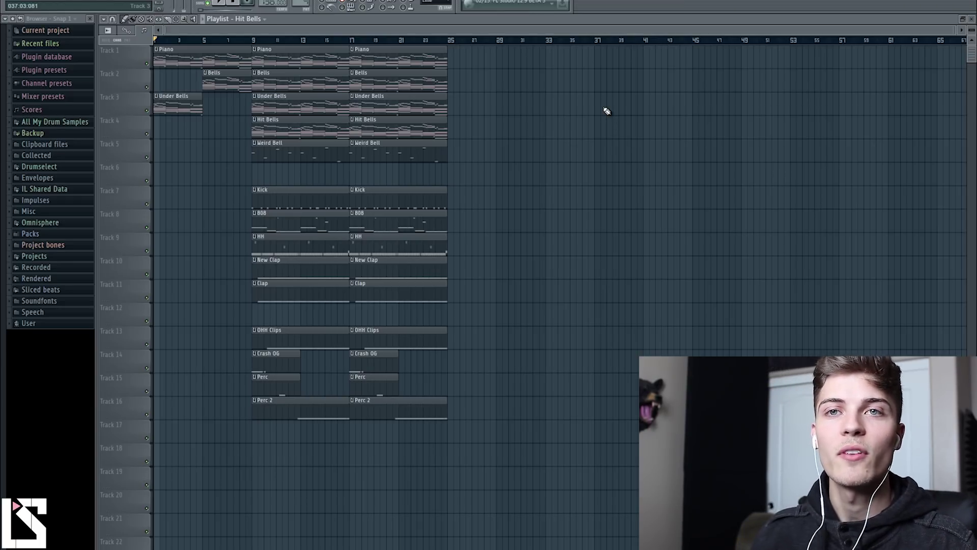
left_click_drag(167, 153, 211, 59)
left_click(239, 203, "ctrl")
left_click_drag(204, 31, 124, 18)
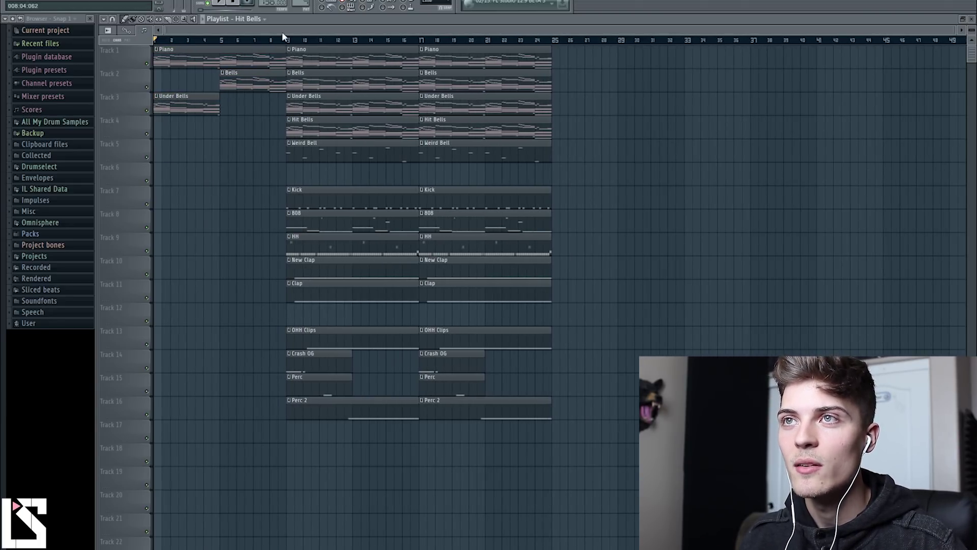
left_click(407, 42)
left_click_drag(479, 56, 519, 385, "ctrl")
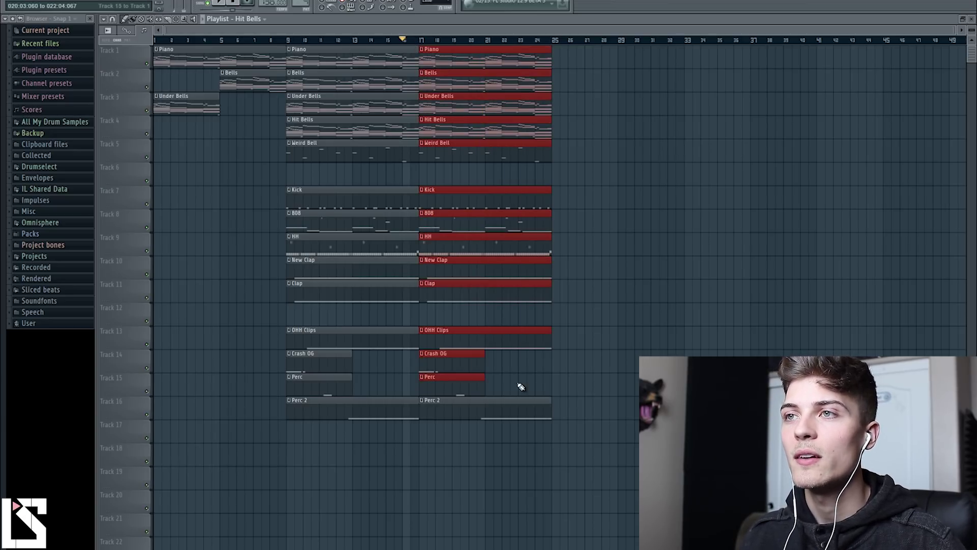
left_click(638, 317, "ctrl")
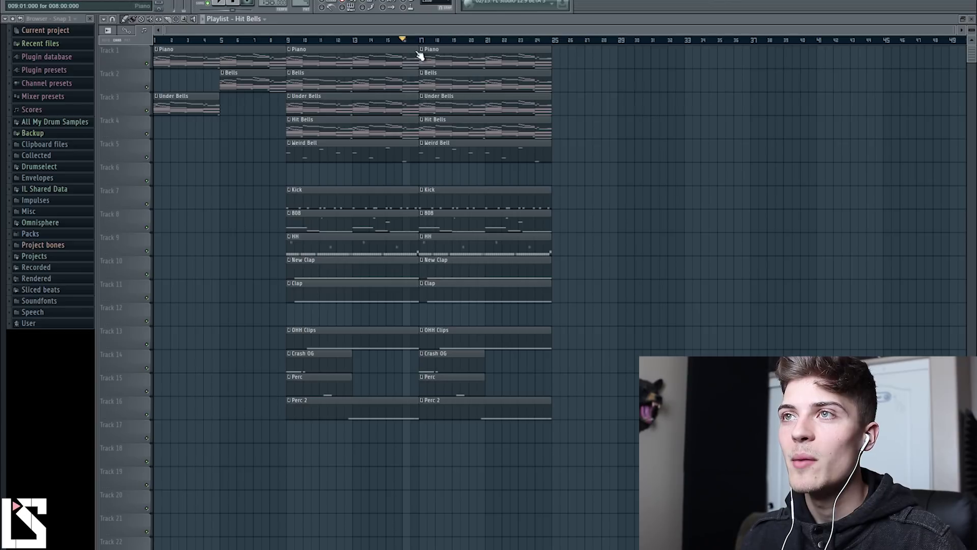
Step: Make the HH clip at bar 17 on track 9 unique and open its notes in the piano roll
left_click_drag(415, 44, 410, 41)
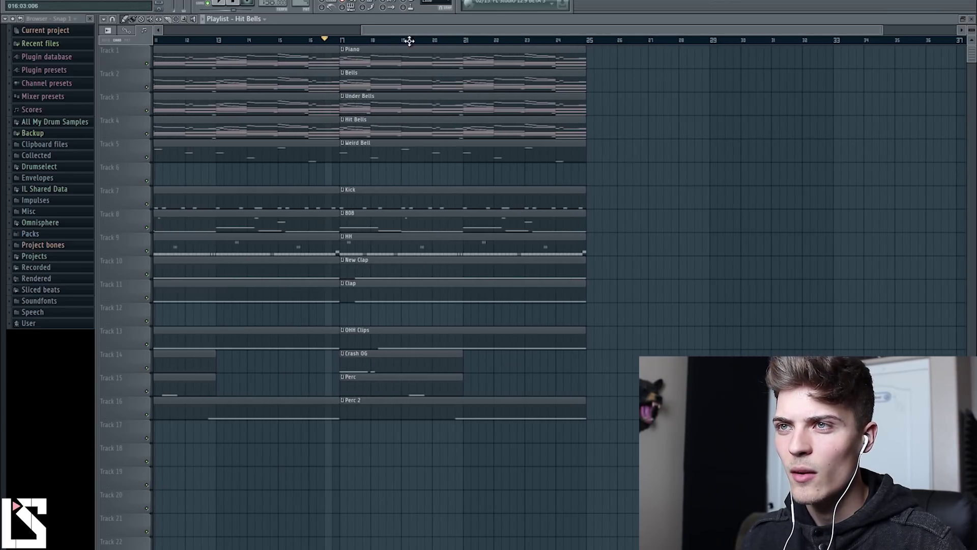
left_click(343, 237)
left_click(367, 296)
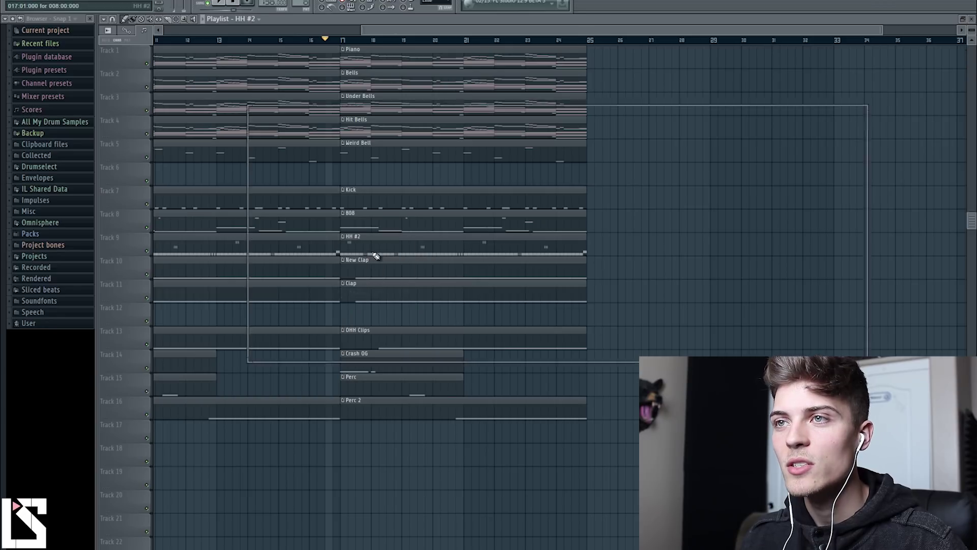
double_click(373, 252)
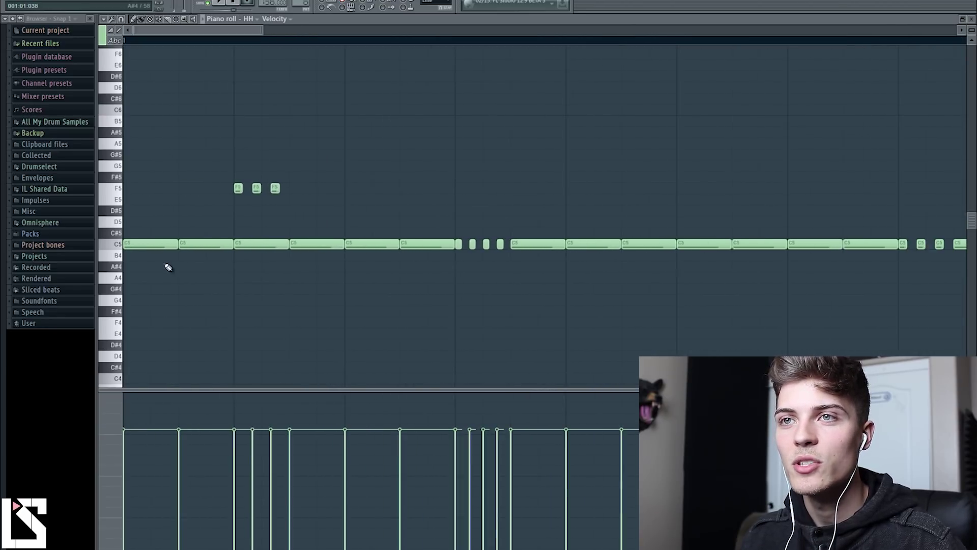
Step: Split the first C5 hi-hat note into four short hits using the arpeggiator with its Default pattern
left_click_drag(180, 299, 123, 227)
key("alt+a")
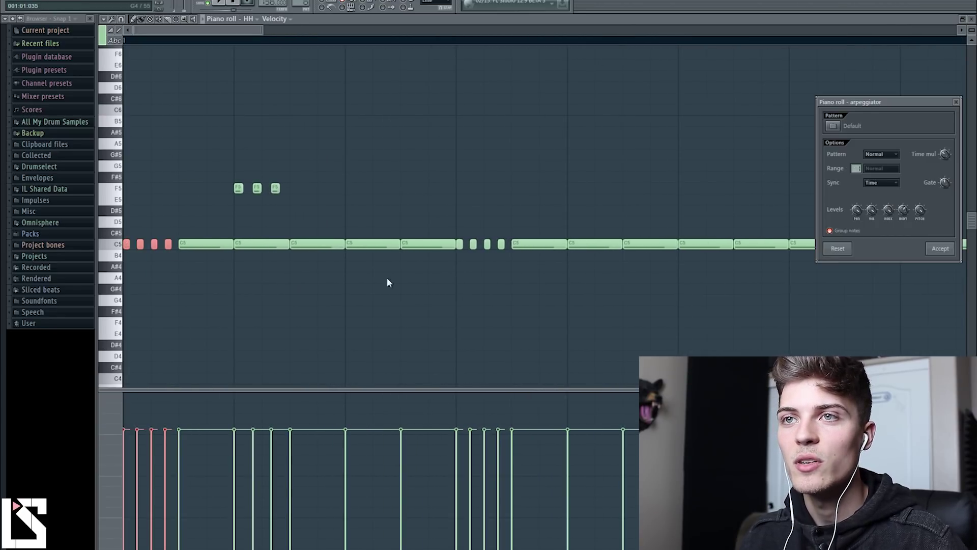
left_click(941, 248)
key("ctrl+d")
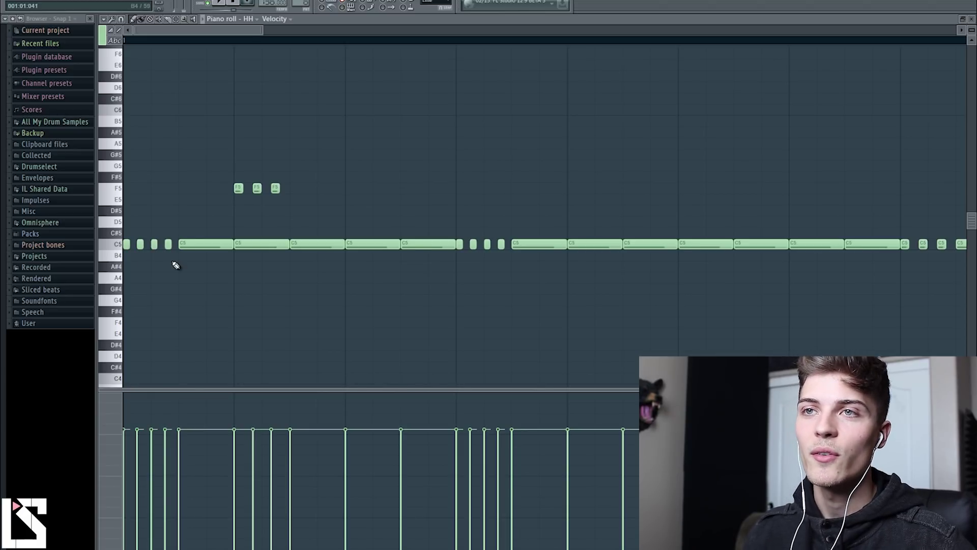
left_click_drag(168, 229, 108, 260)
left_click(162, 179, "ctrl")
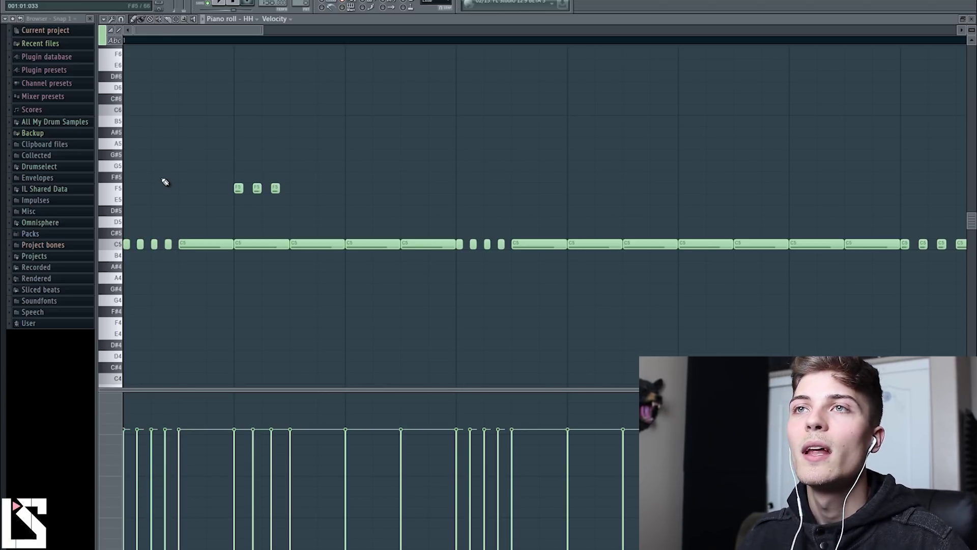
Step: Move the first three-note F5 hi-hat roll to D#5, E5 and D5, and audition the pattern
scroll(199, 49, "down", 4, "ctrl")
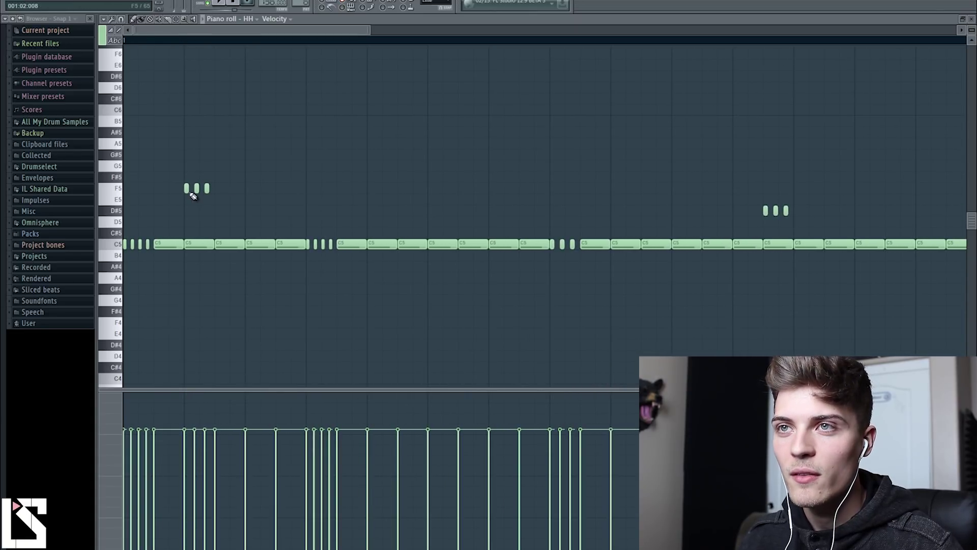
left_click_drag(186, 188, 216, 189)
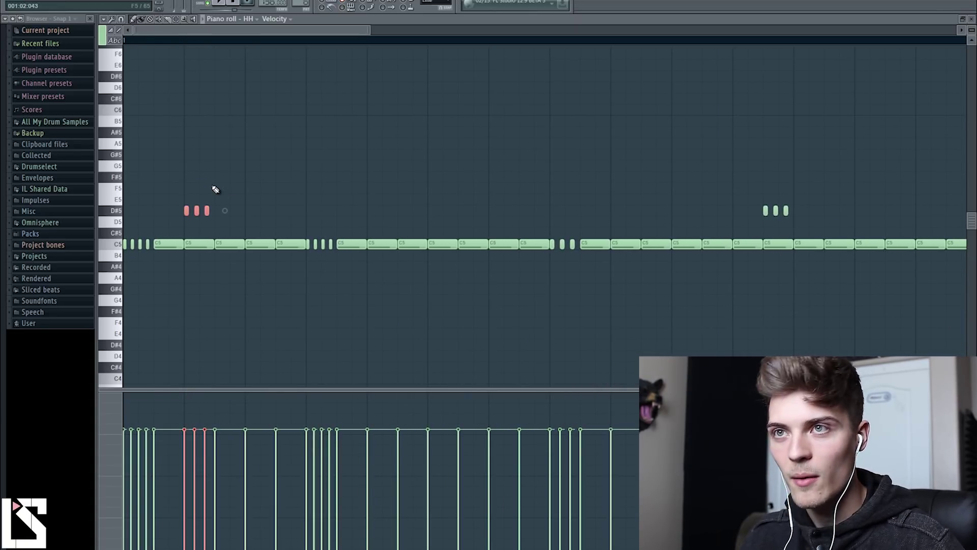
left_click(216, 189)
left_click_drag(196, 202, 205, 220)
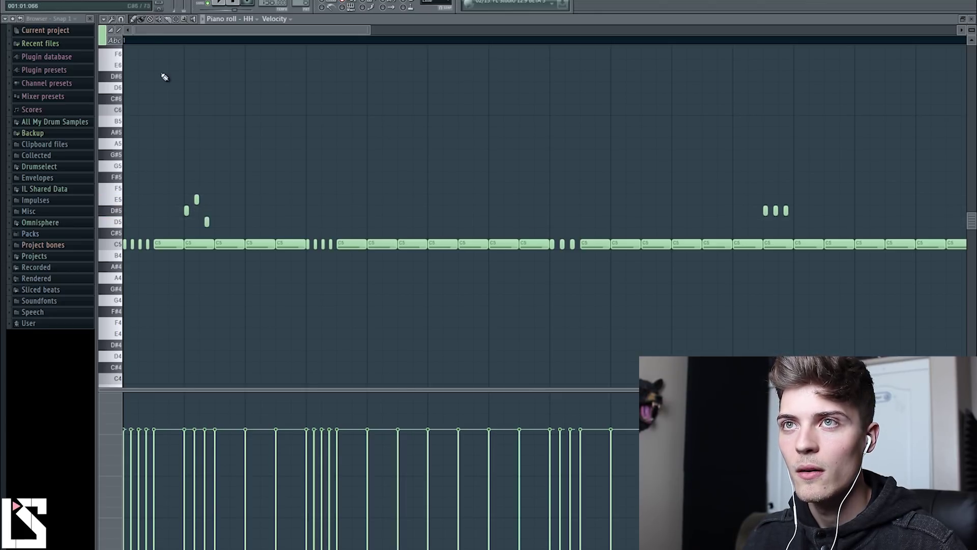
key("space")
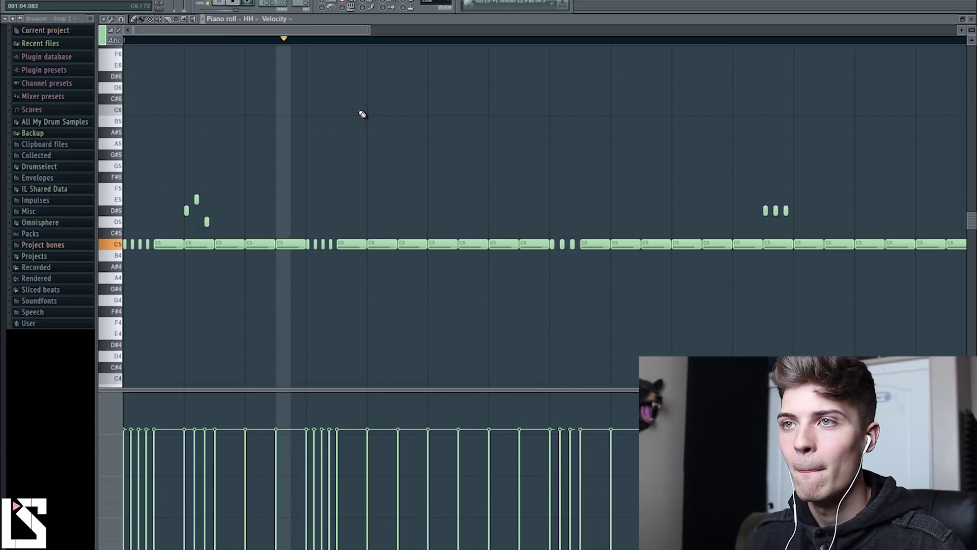
key("space")
Step: Pitch the last three hits of the following C5 roll to C#5, B4 and C5, auditioning between changes
left_click_drag(316, 244, 330, 278)
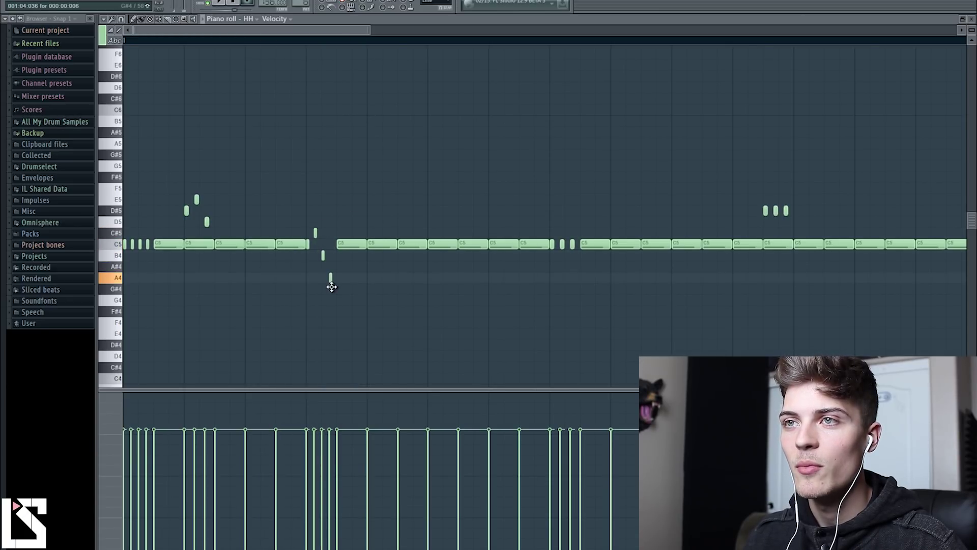
key("space")
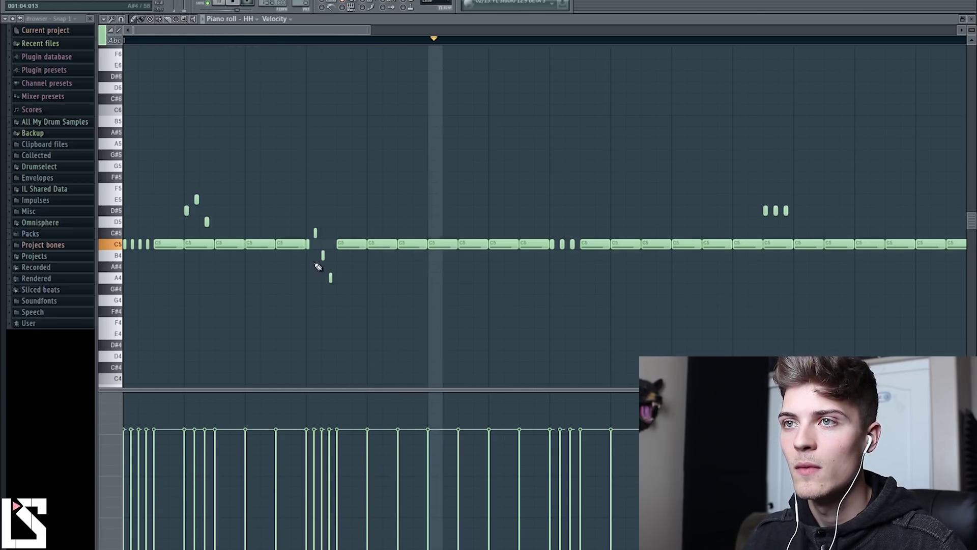
key("space")
left_click_drag(330, 277, 331, 243)
key("space")
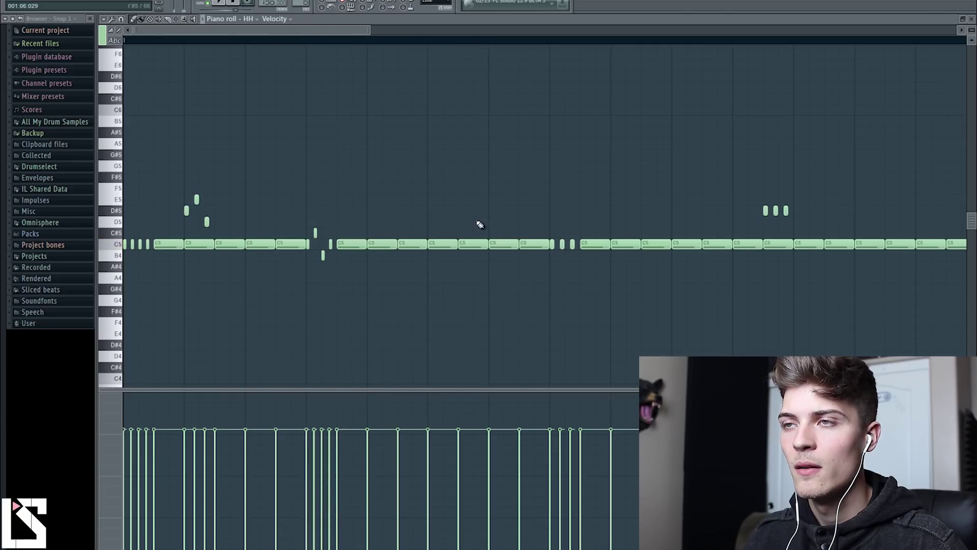
Step: Split the C5 hi-hat note at bar 1, step 6 into four short hits with the arpeggiator
left_click(447, 243, "ctrl")
key("alt+a")
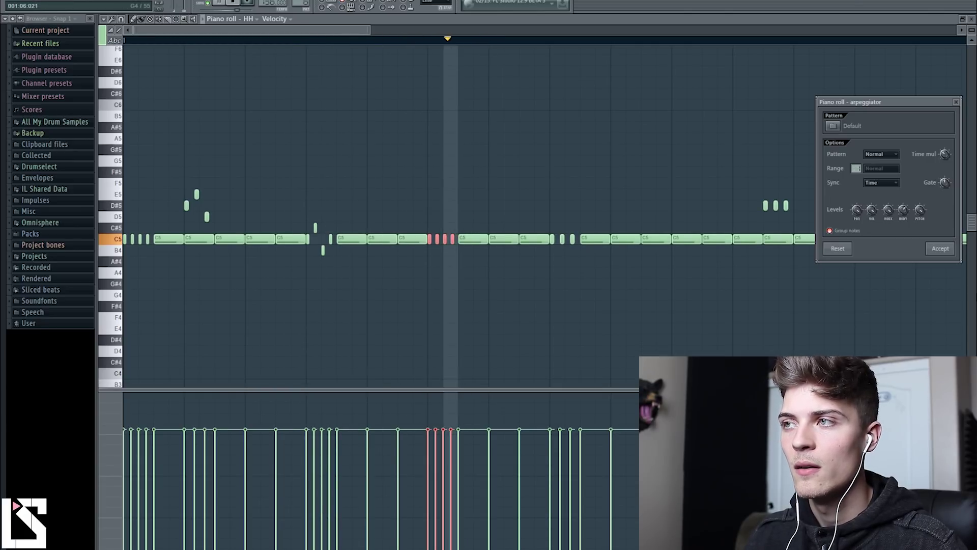
left_click(940, 249)
Step: Delete the three-note C5 roll at bar 1, step 8 and fill the gap with regular-length C5 notes
right_click(562, 239)
right_click(552, 239)
right_click(548, 240)
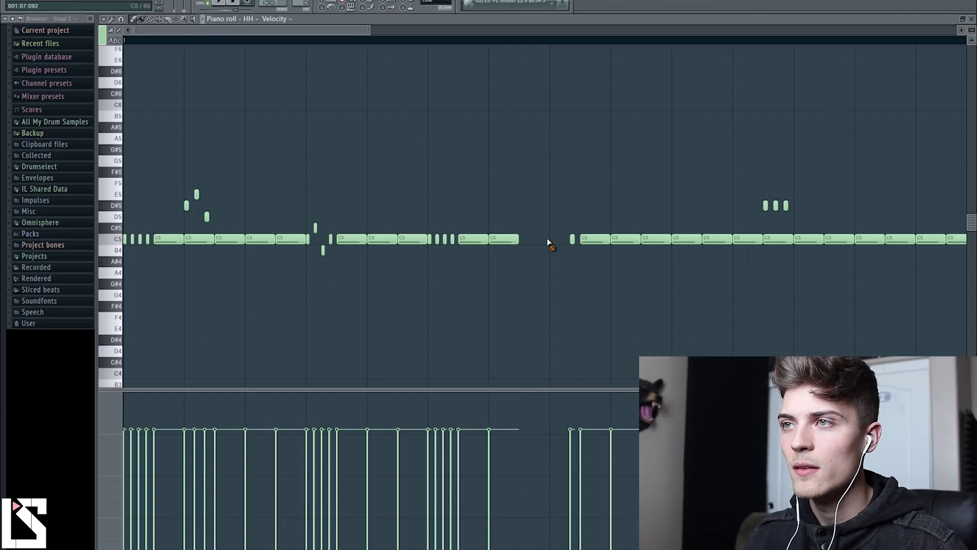
left_click(528, 243)
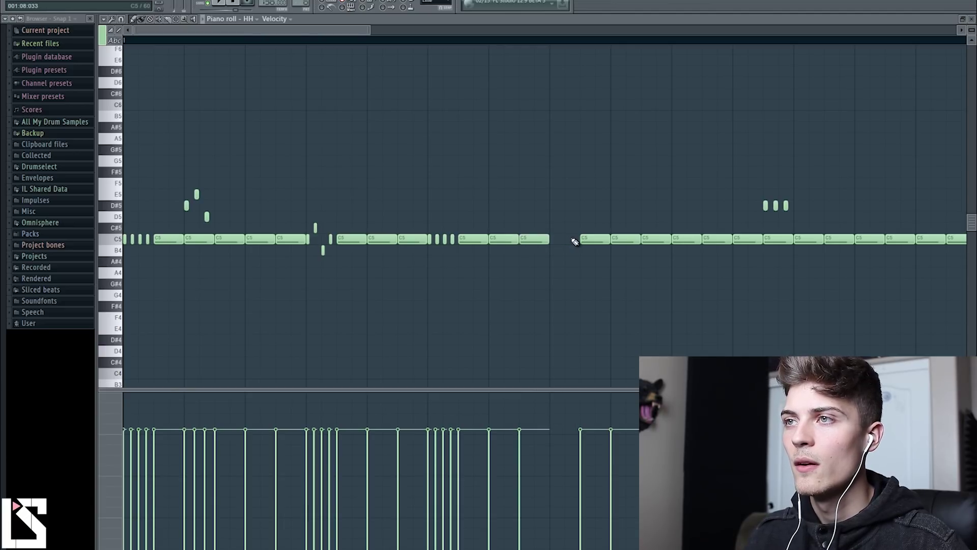
left_click(552, 241)
Step: Return to the playlist and play from just before bar 17 to hear the edited hi-hats in the mix
scroll(475, 76, "down", 4)
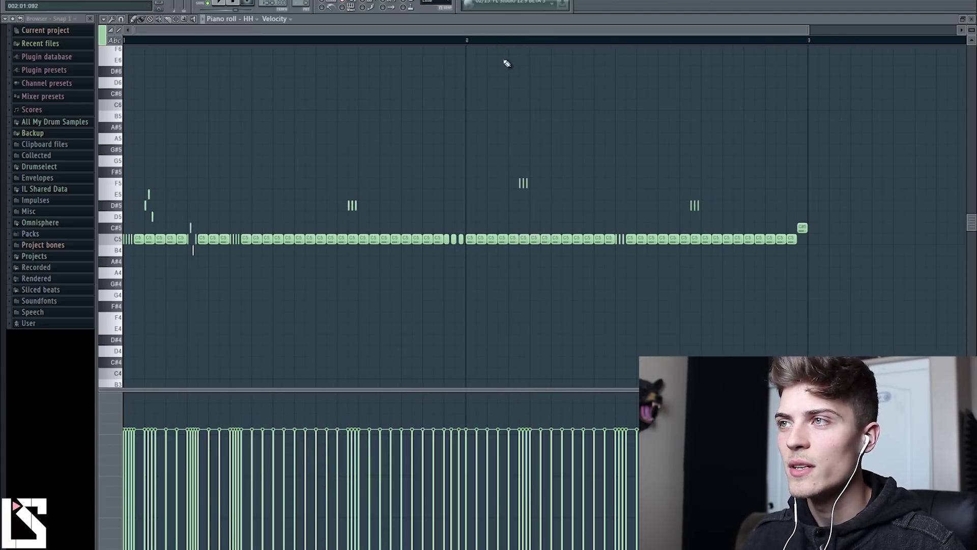
key("F5")
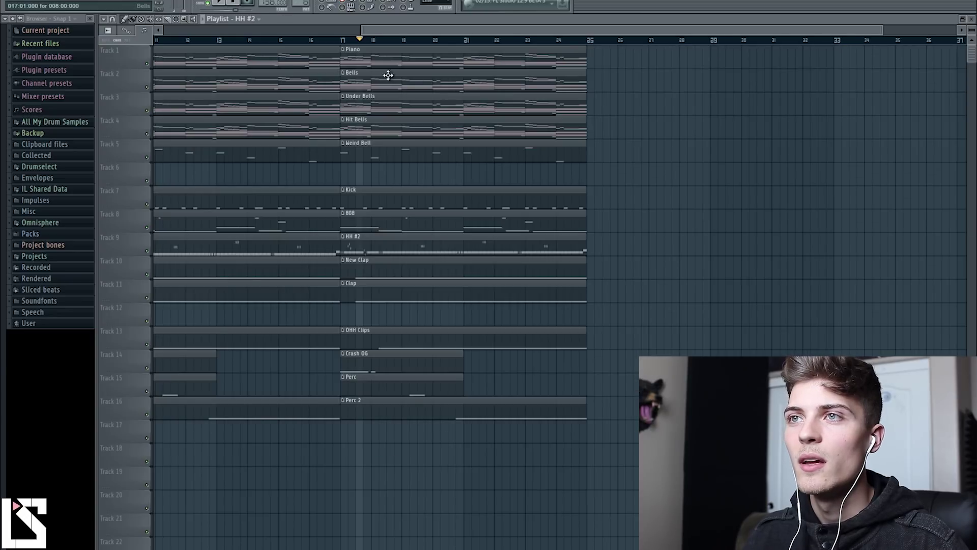
left_click(336, 40)
key("space")
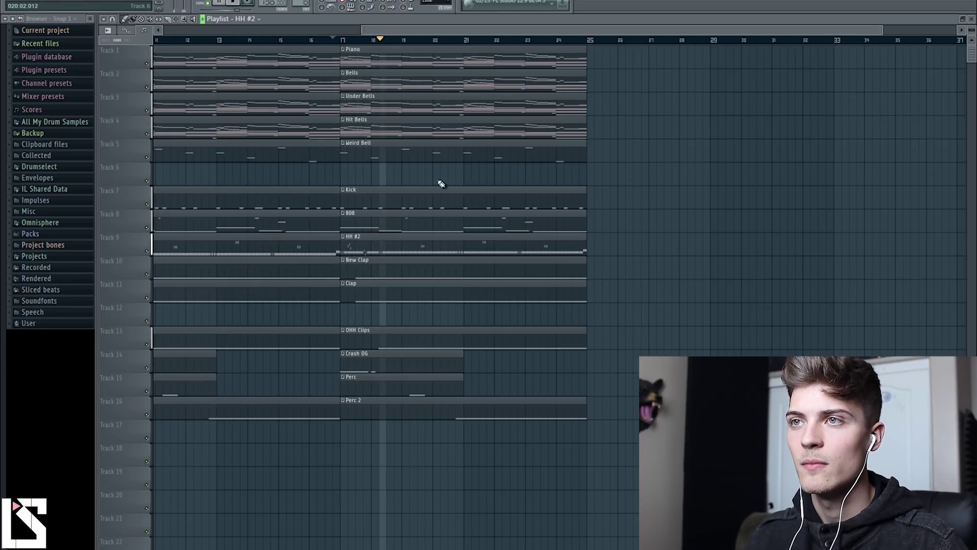
scroll(427, 40, "down", 2)
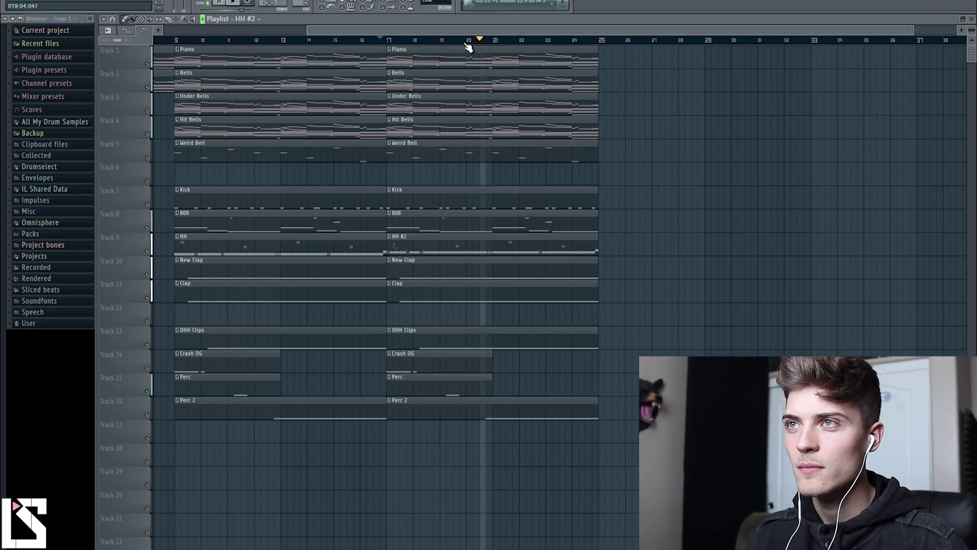
scroll(467, 46, "down", 1)
scroll(468, 53, "down", 2)
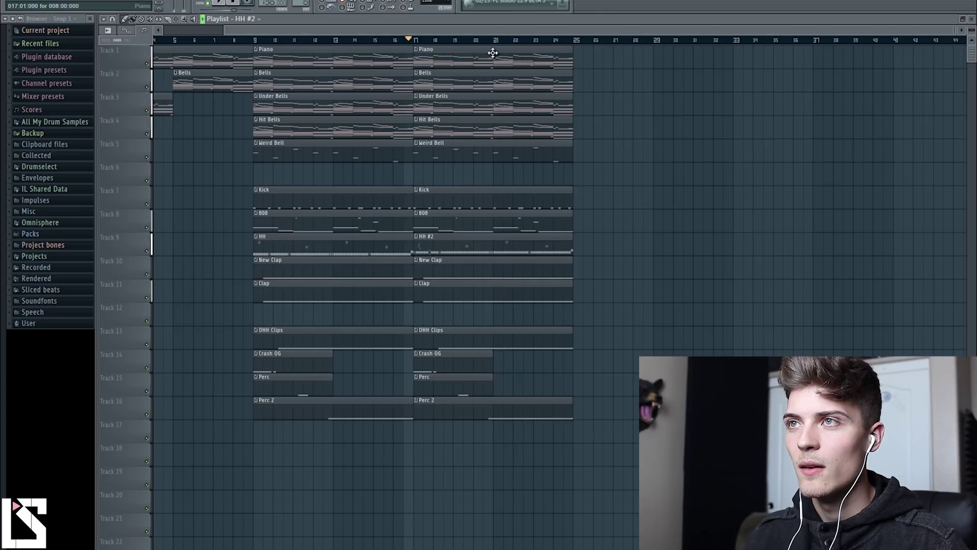
Step: Reopen the bar 17 hi-hat clip's notes and split the first C5 note of bar 2 into four short hits
double_click(468, 243)
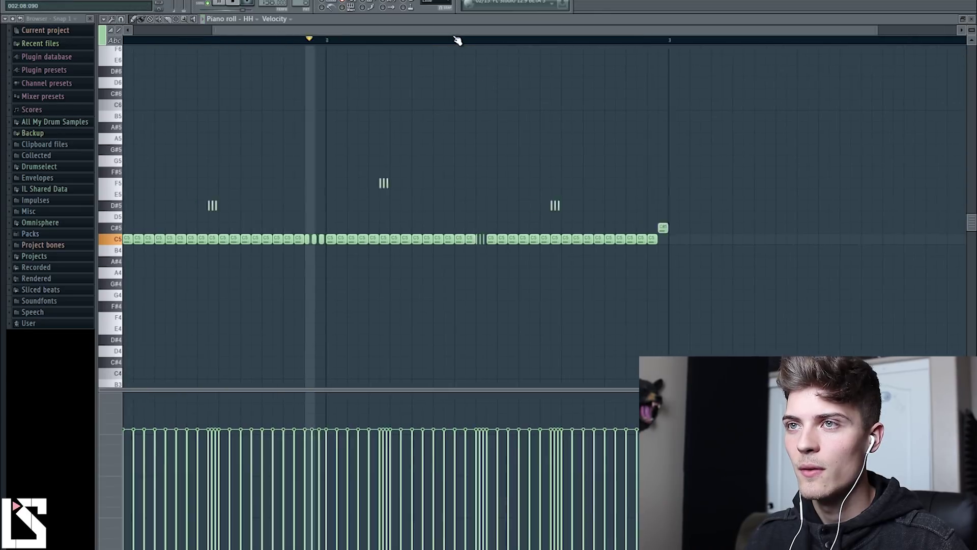
double_click(444, 239)
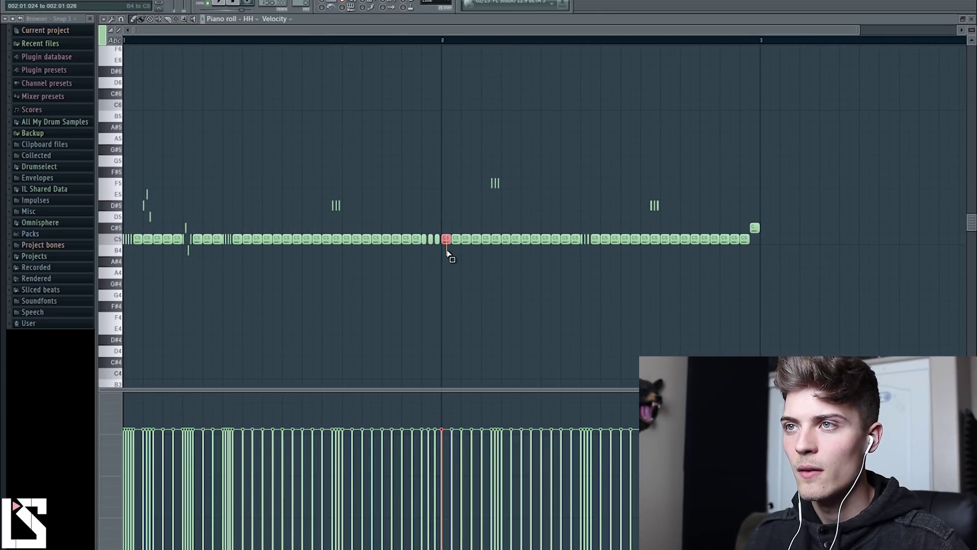
left_click(942, 251)
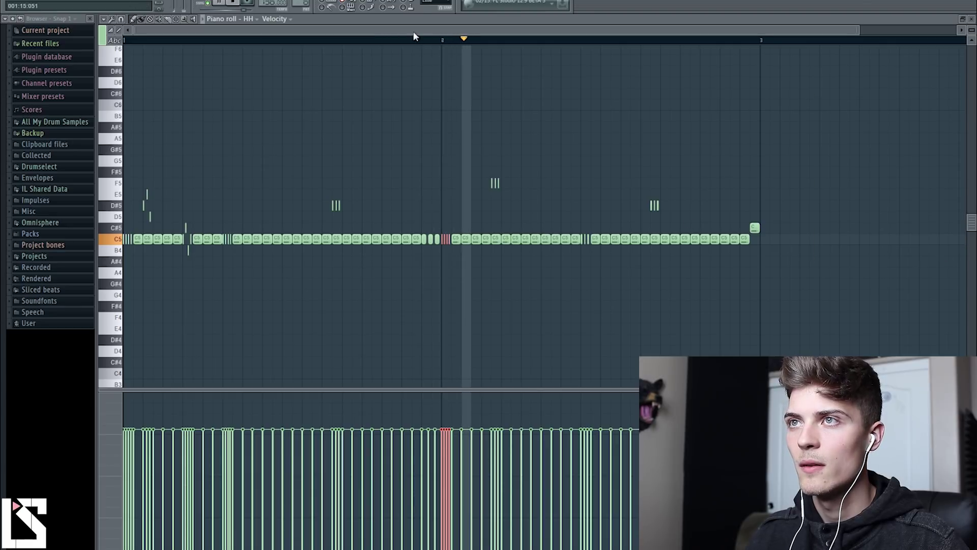
Step: Split the C5 hi-hat note at bar 2, step 2 into four short hits with the arpeggiator and return to the playlist
scroll(414, 31, "up", 4)
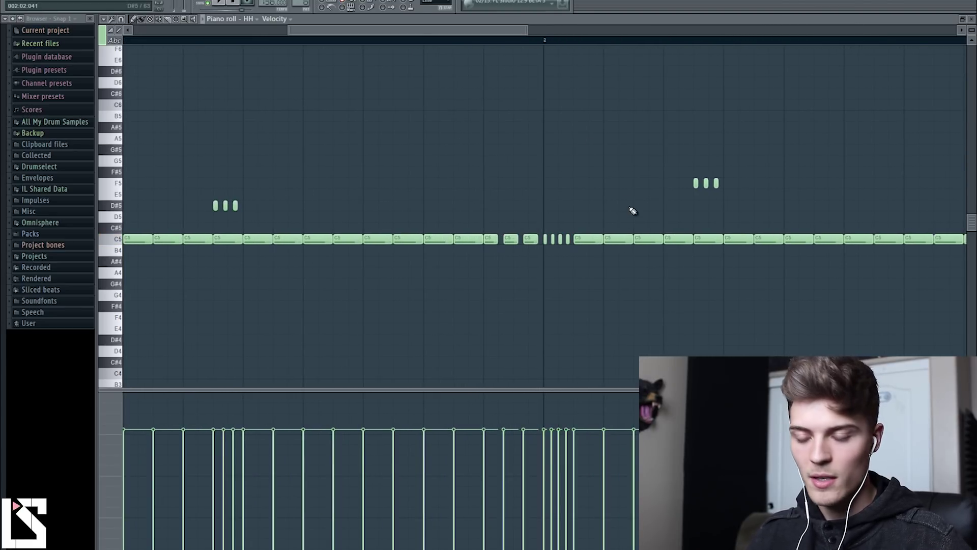
left_click(617, 239)
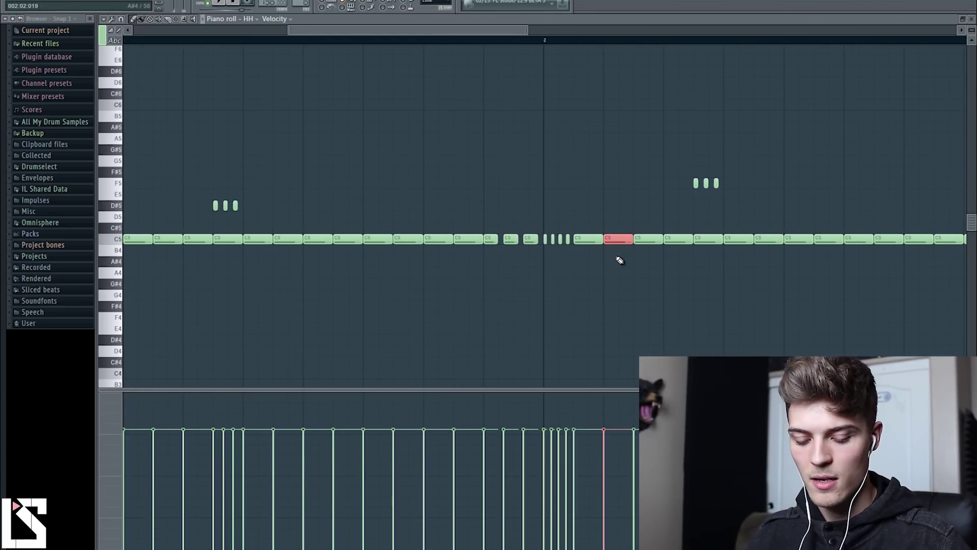
key("alt+a")
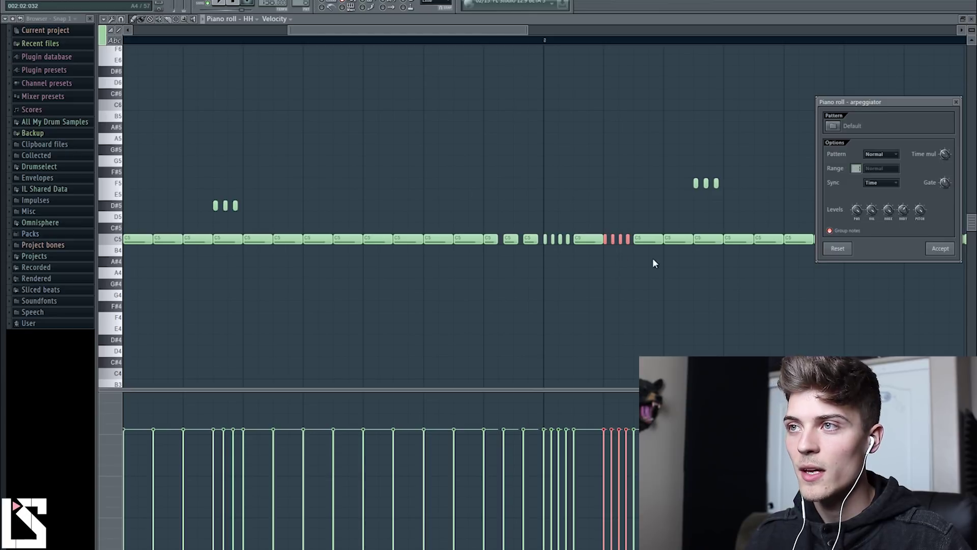
left_click(956, 103)
key("F5")
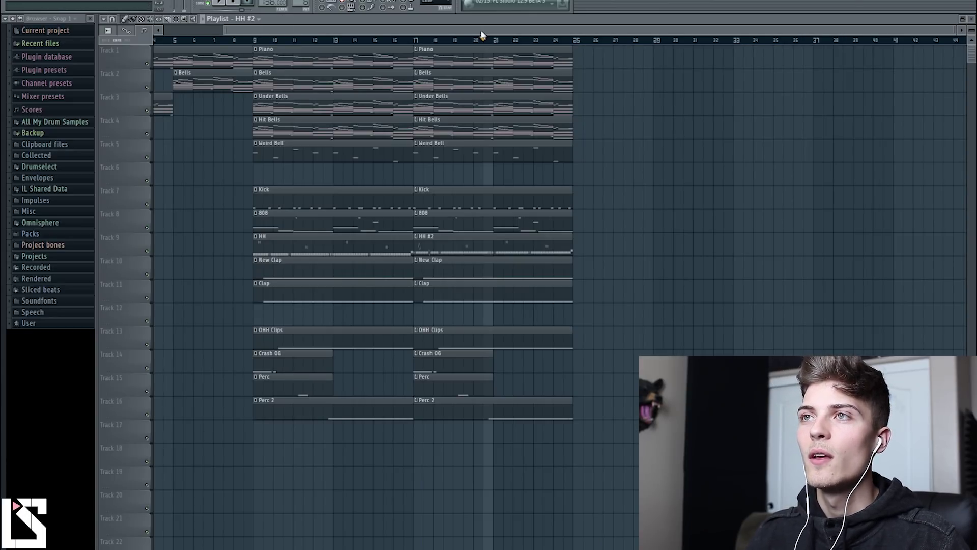
Step: Duplicate all clips in bars 17 to 24 so the copies start at bar 25
left_click_drag(471, 26, 474, 35)
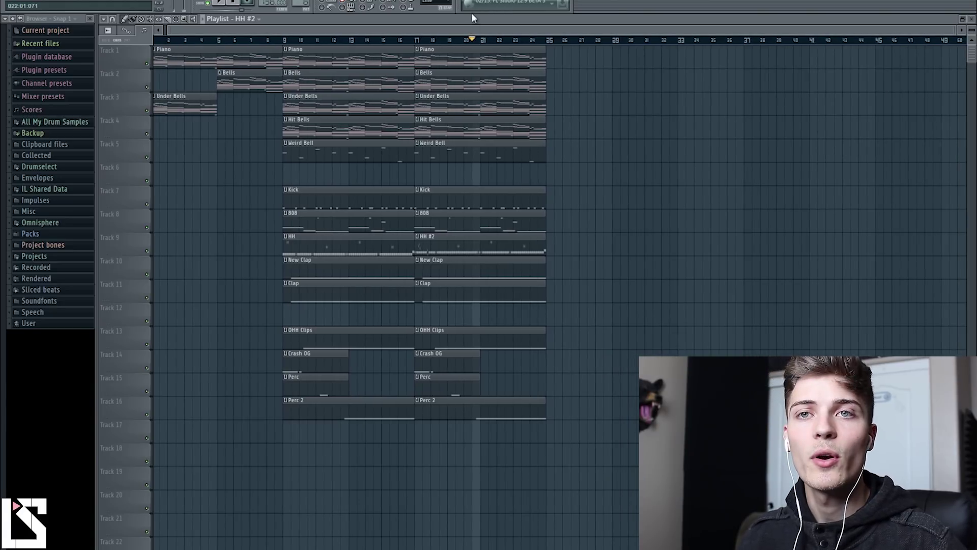
left_click(531, 42)
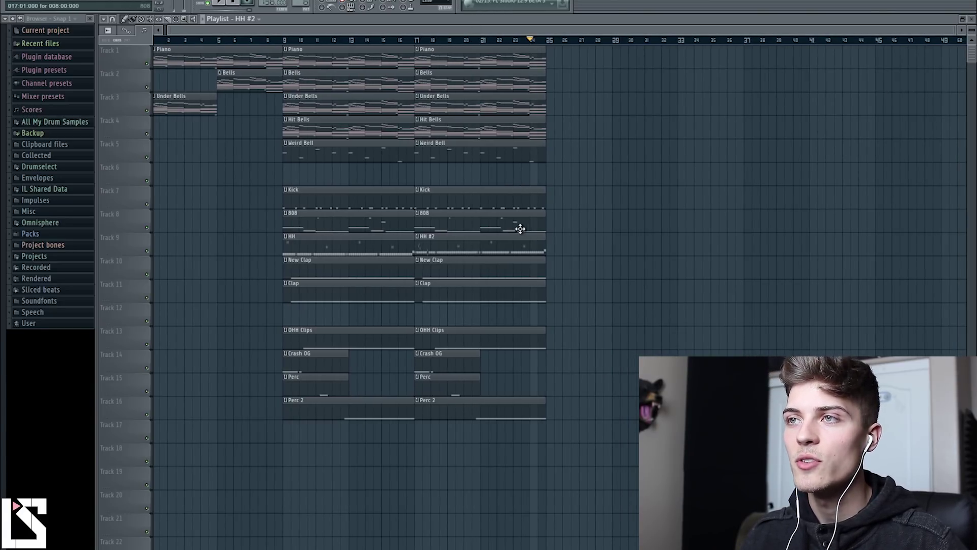
left_click_drag(447, 46, 534, 466)
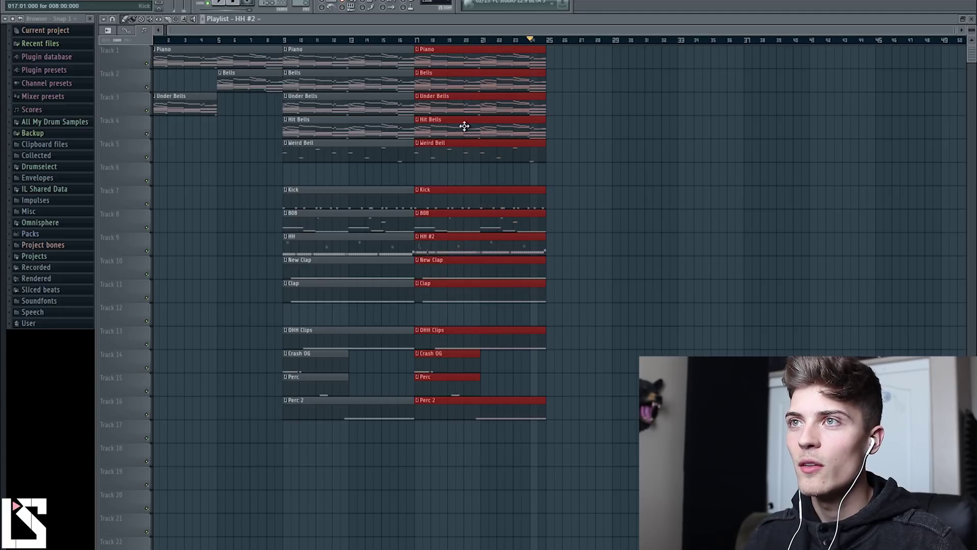
key("ctrl+b")
mouse_move(560, 27)
left_mouse_down()
mouse_move(564, 19)
mouse_move(555, 30)
left_mouse_up()
left_click(548, 55)
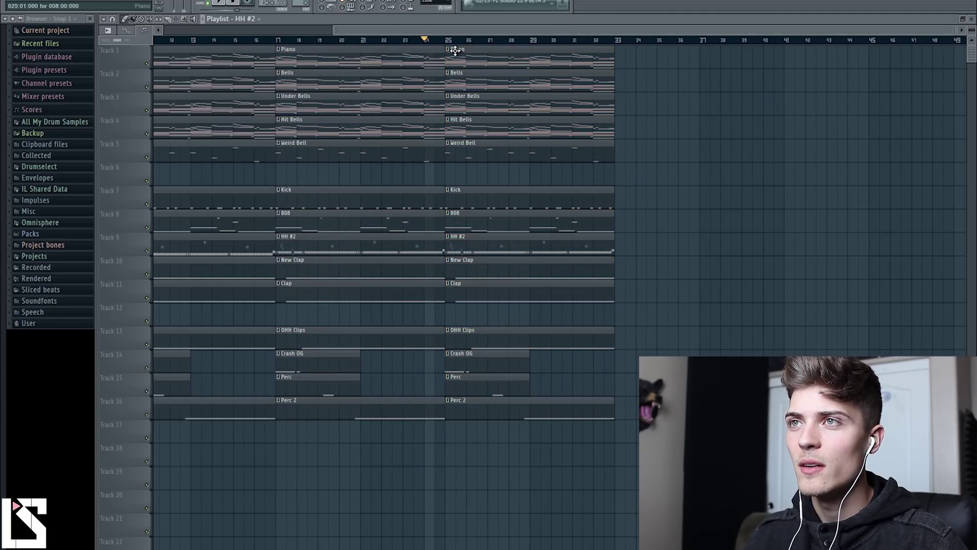
Step: Delete the Kick, 808, Under Bells and Bells clips at bar 25 and play from just before that section
right_click(467, 190)
right_click(468, 215)
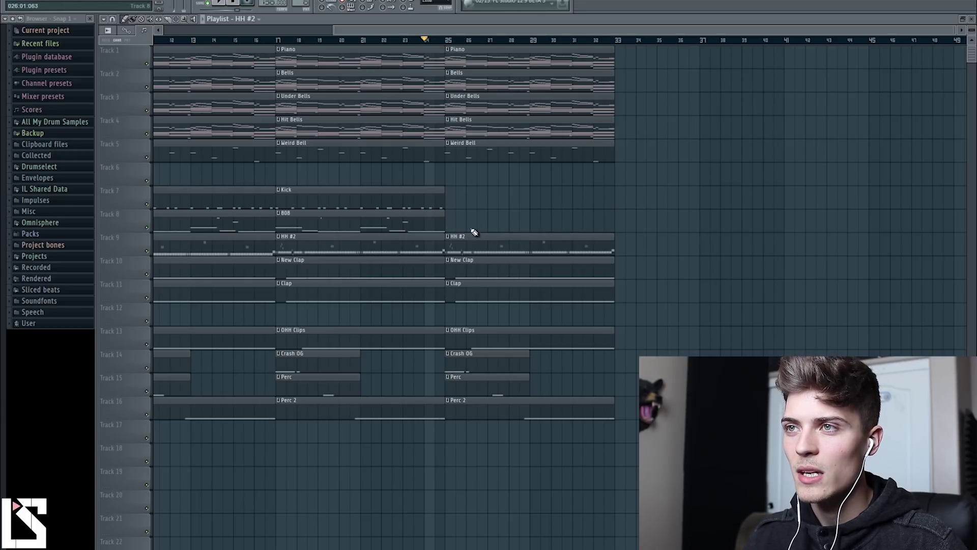
right_click(468, 111)
right_click(465, 82)
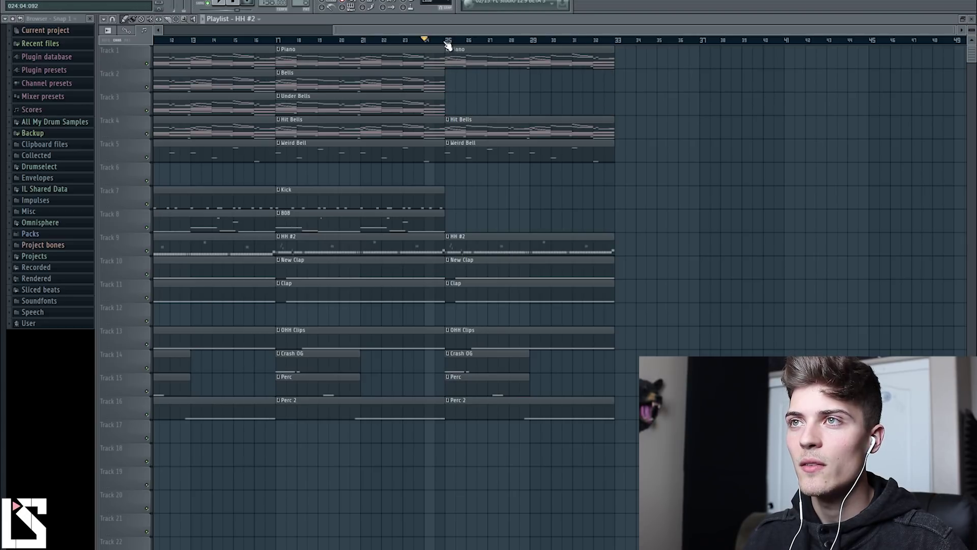
key("space")
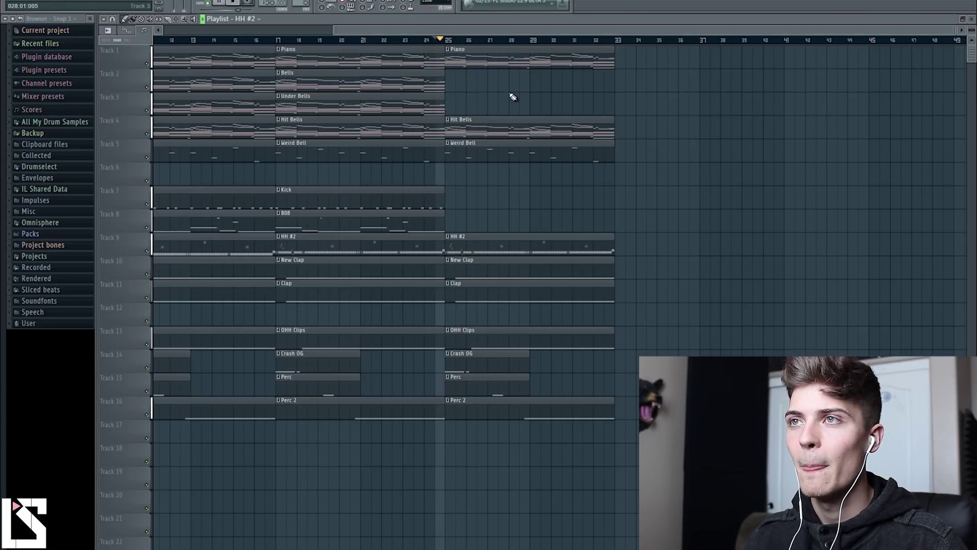
key("space")
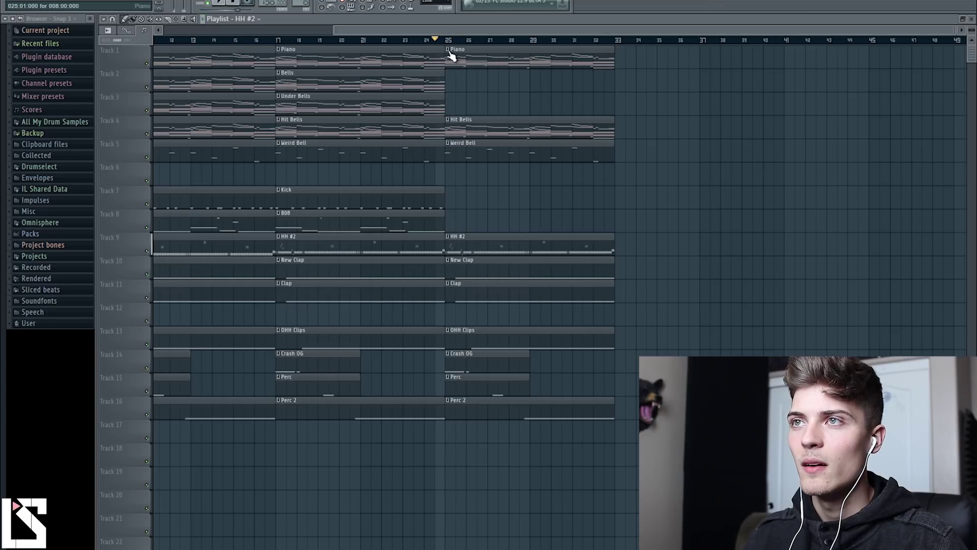
Step: Solo the Piano track, make the bar 25 Piano clip unique and open its notes
right_click(149, 65)
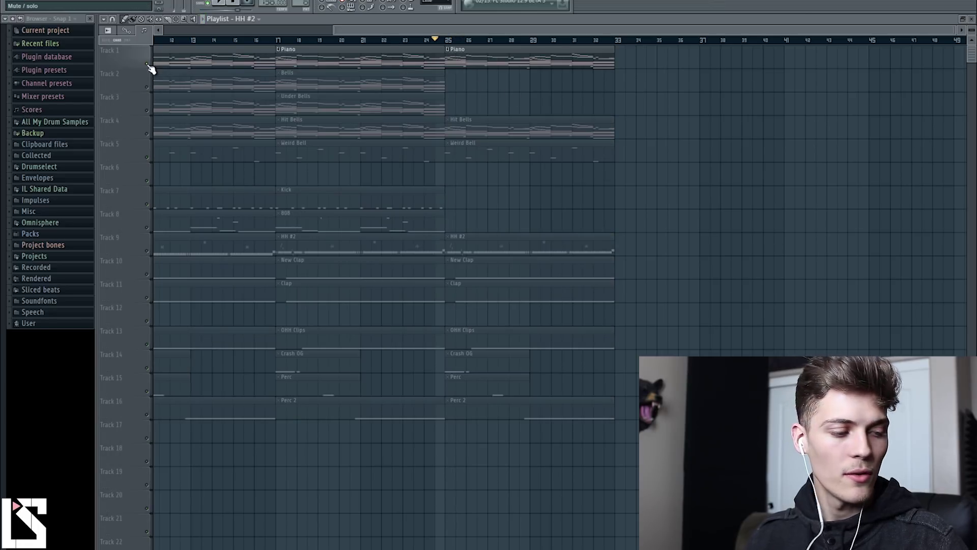
left_click(448, 49)
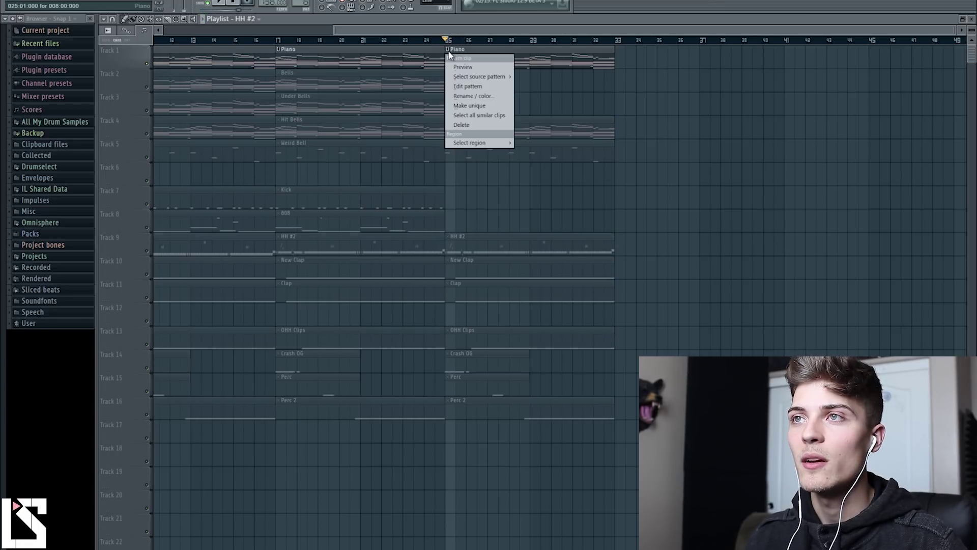
left_click(467, 106)
double_click(487, 62)
left_click_drag(466, 25, 390, 96)
scroll(387, 103, "down", 4, "ctrl")
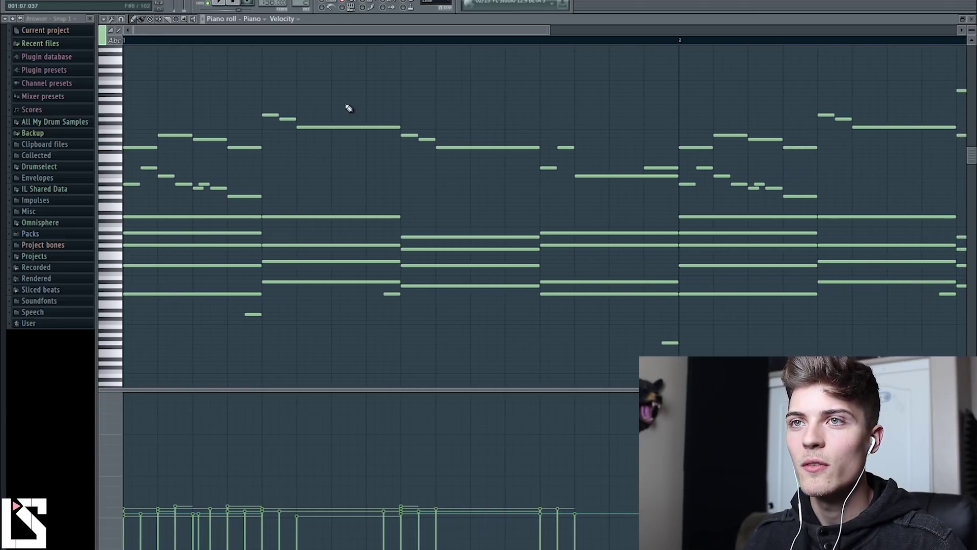
key("space")
key("space")
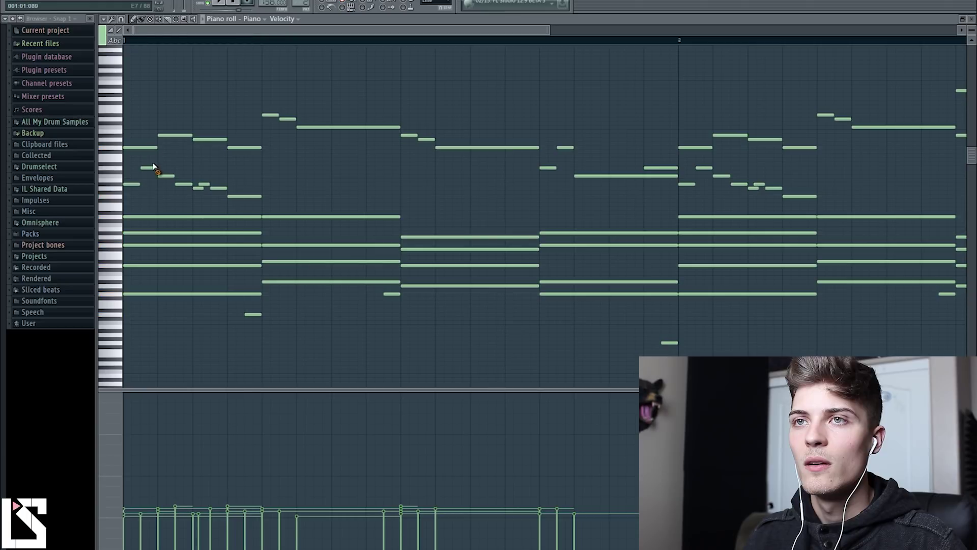
Step: Delete the lower melody notes in bar 1 and every melody note above the chords in bar 2, then return to the playlist
right_click(183, 184)
right_click(196, 188)
key("space")
scroll(206, 59, "down", 4, "ctrl")
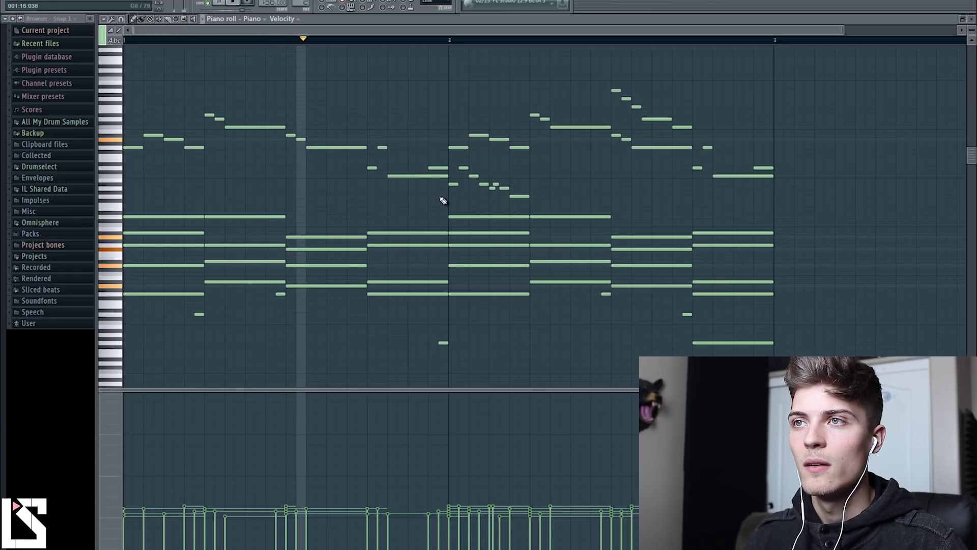
key("space")
left_click_drag(455, 77, 798, 201)
key("Delete")
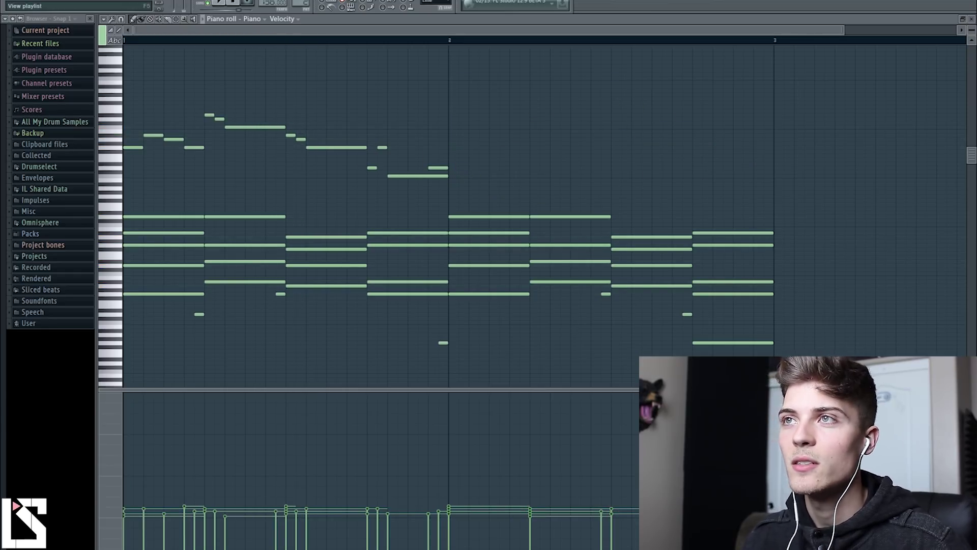
key("F5")
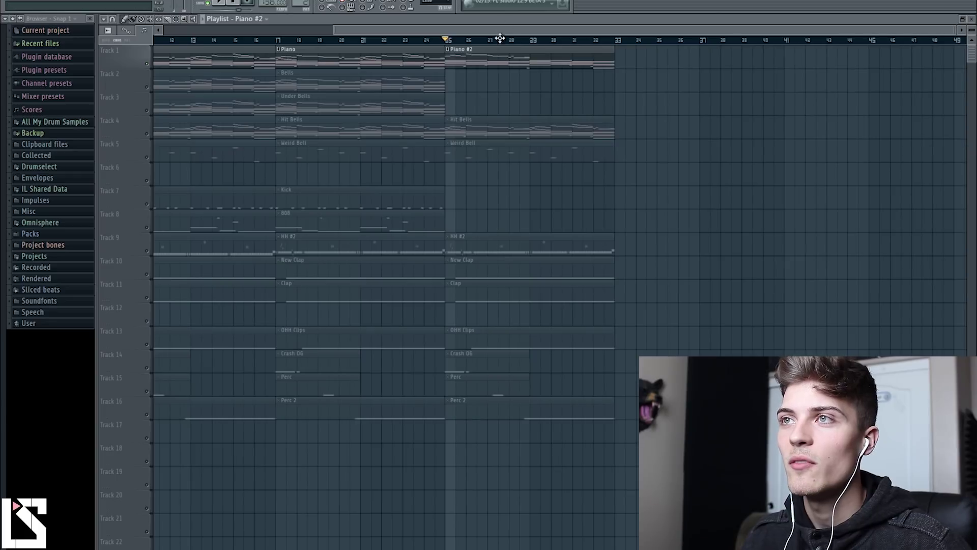
Step: Place a copy of the edited Piano clip at bar 33, make the bar 25 clip unique and open its notes
left_click(620, 61)
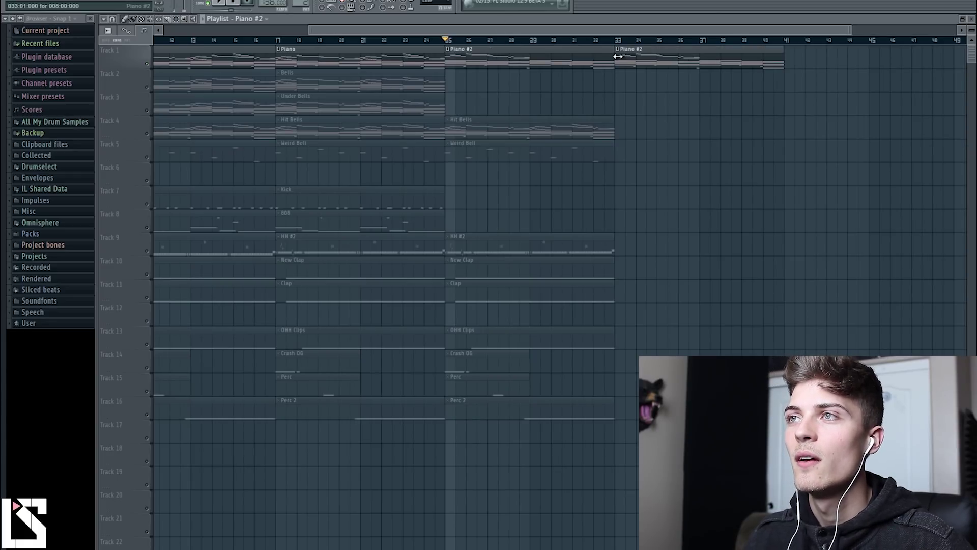
right_click(452, 55)
left_click(473, 106)
double_click(480, 54)
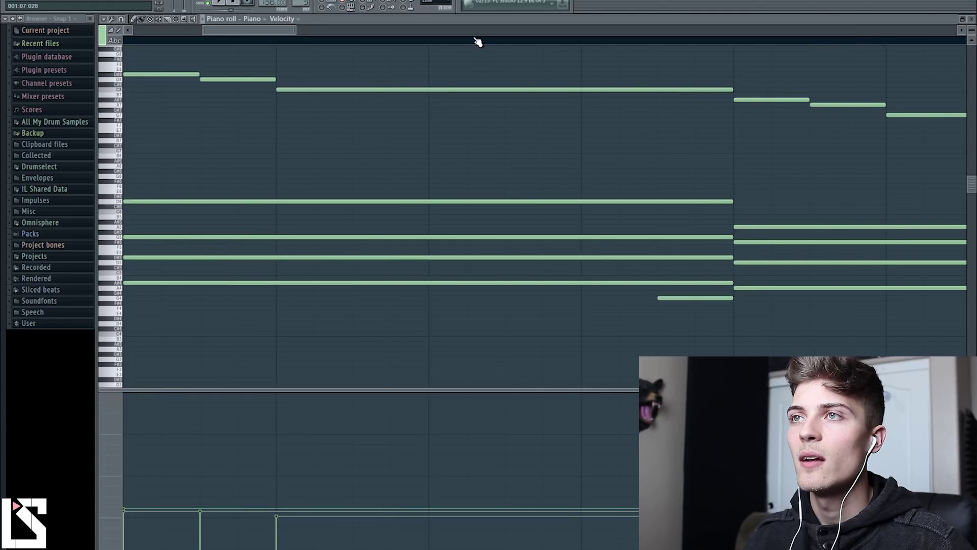
Step: Delete all remaining melody notes above the chords in the bar 25 Piano clip and listen to it in the playlist
scroll(759, 88, "down", 2)
left_click_drag(756, 77, 131, 157)
key("Delete")
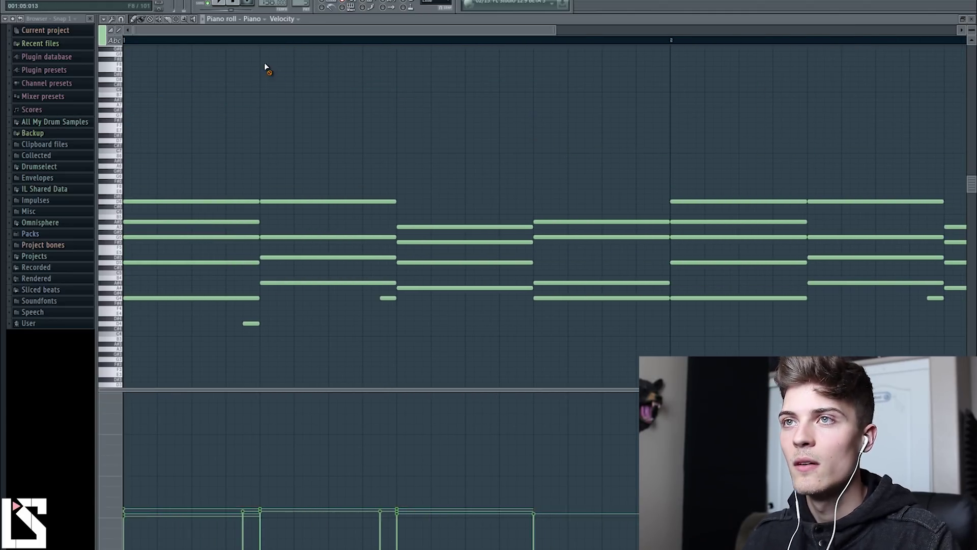
scroll(438, 62, "down", 1)
scroll(427, 77, "down", 1)
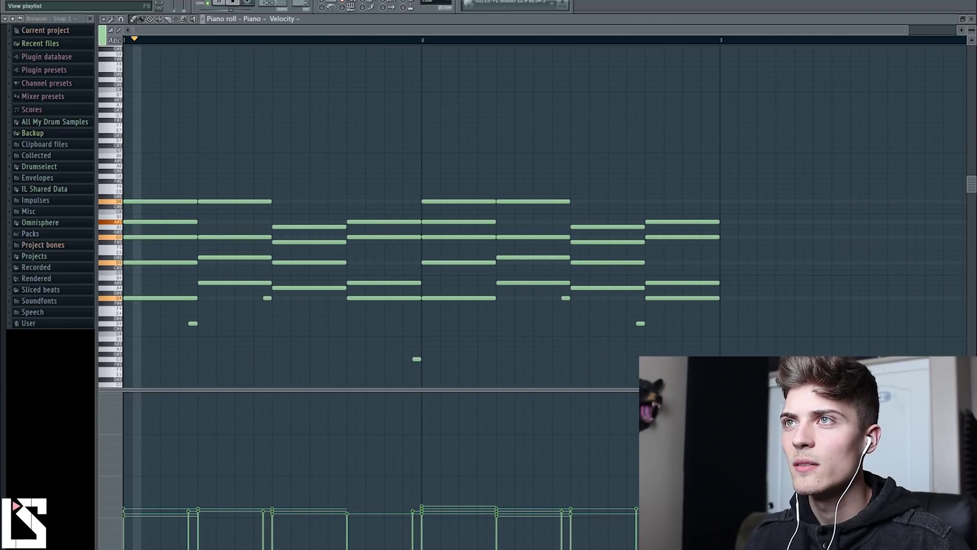
key("F5")
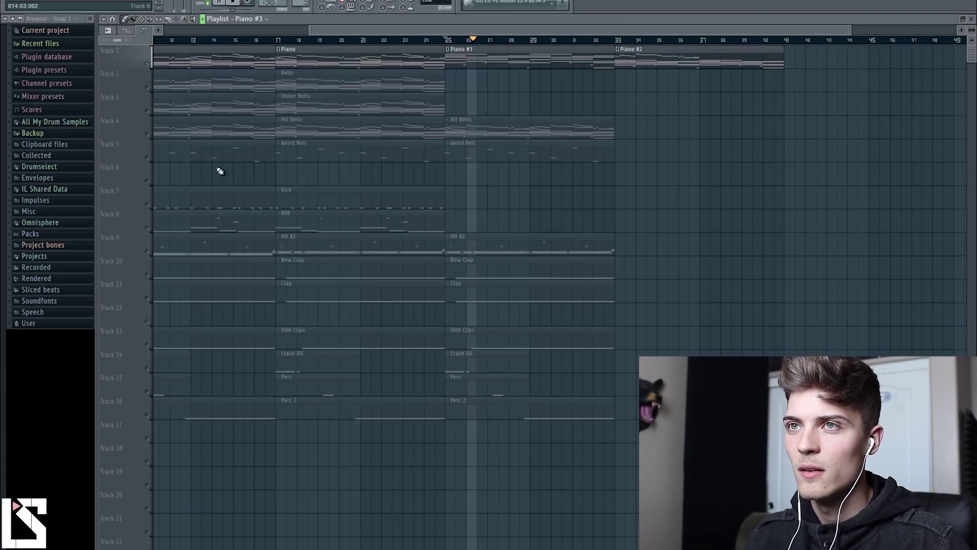
key("space")
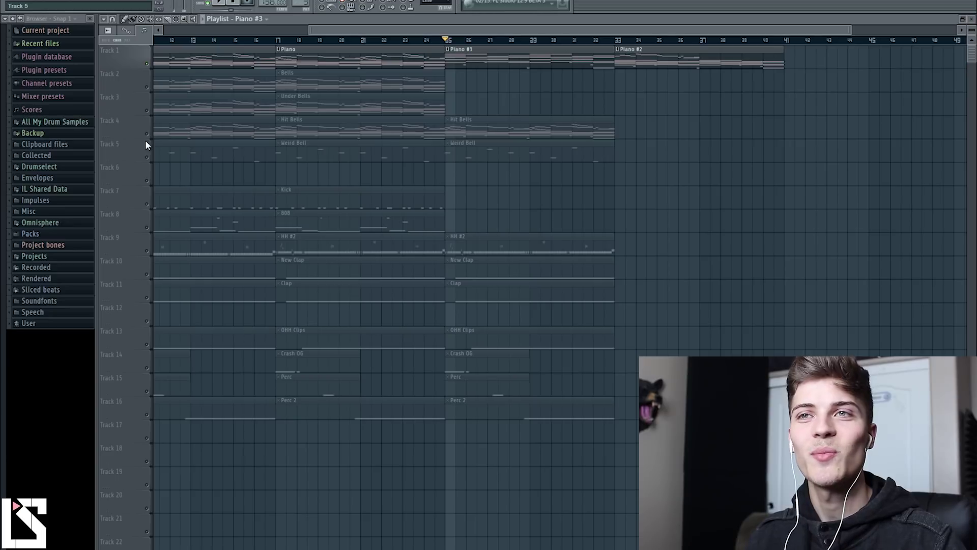
Step: Solo the Hit Bells track for a short listen and delete its clip at bar 25
left_click(148, 135)
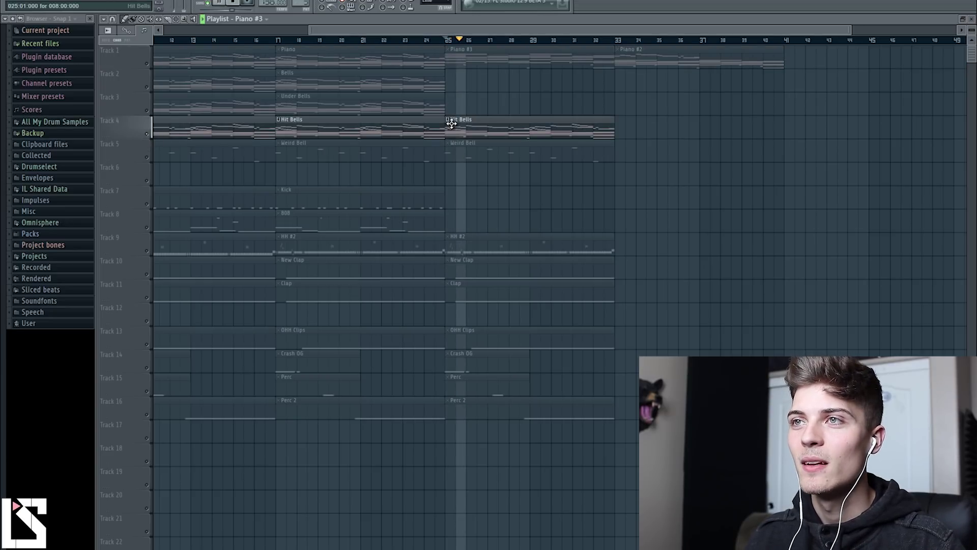
key("space")
right_click(484, 129)
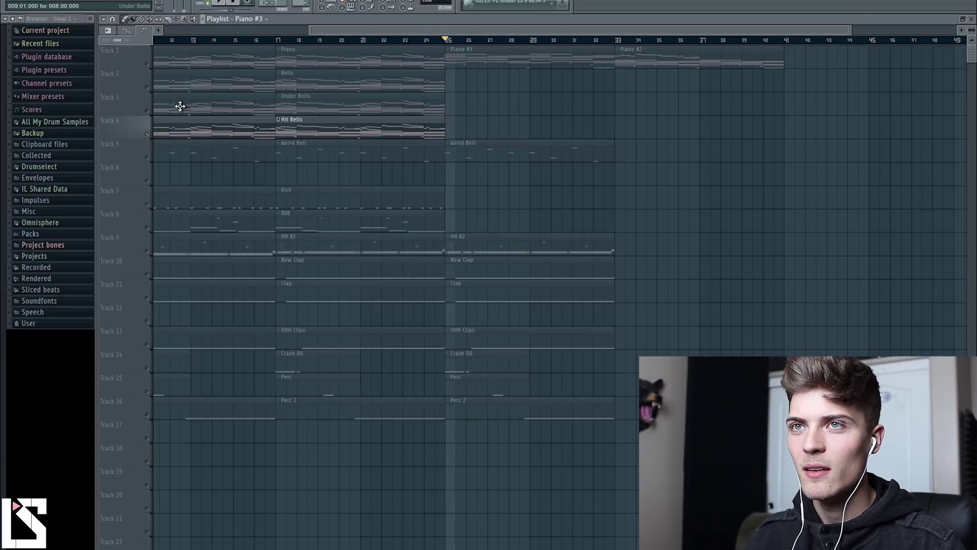
Step: Try an Under Bells clip at bar 25, unmuting its track and listening to it
left_click(293, 107)
left_click(451, 106)
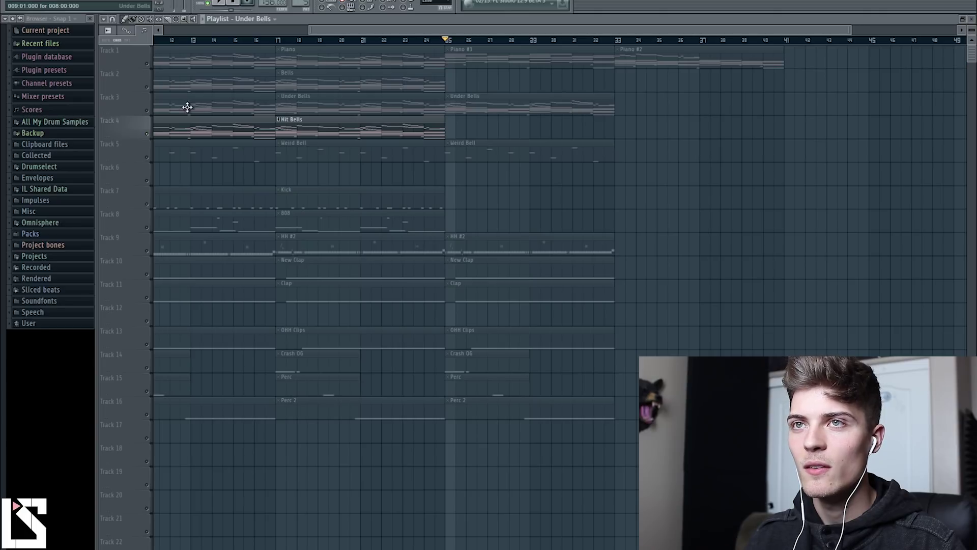
left_click(152, 107)
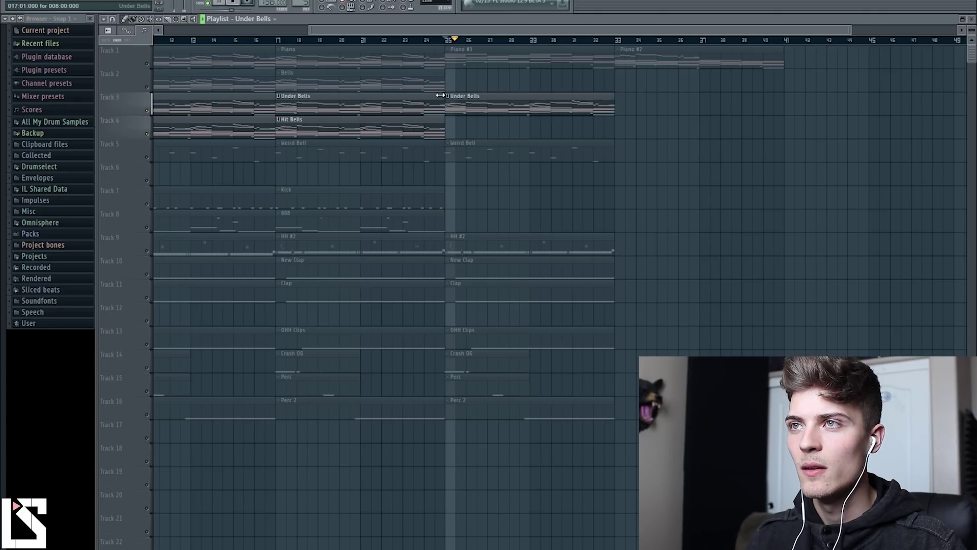
key("space")
Step: Replace the Under Bells clip at bar 25 with a Bells clip on track 2, make it unique and open its notes
left_click(281, 83)
left_click(447, 77)
right_click(448, 99)
left_click(449, 75)
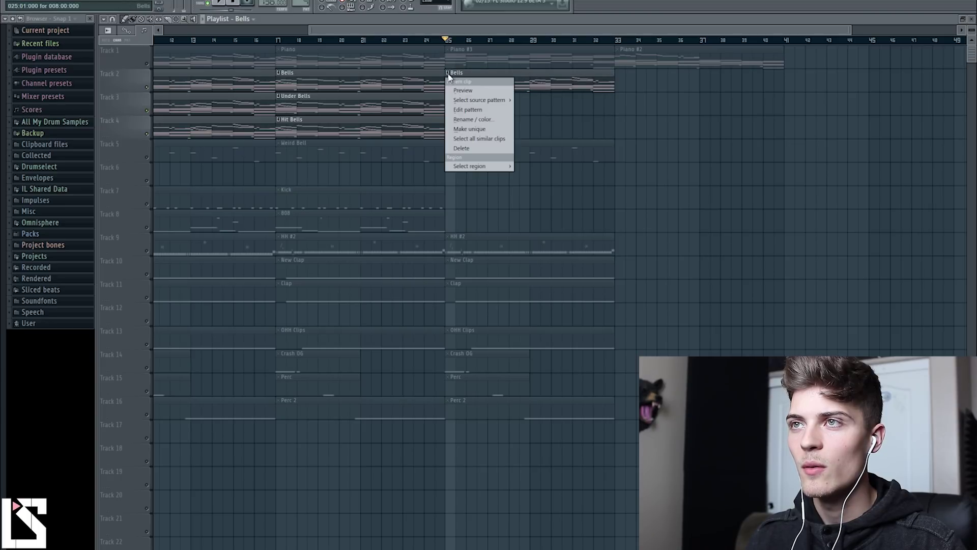
left_click(468, 129)
left_click(458, 74)
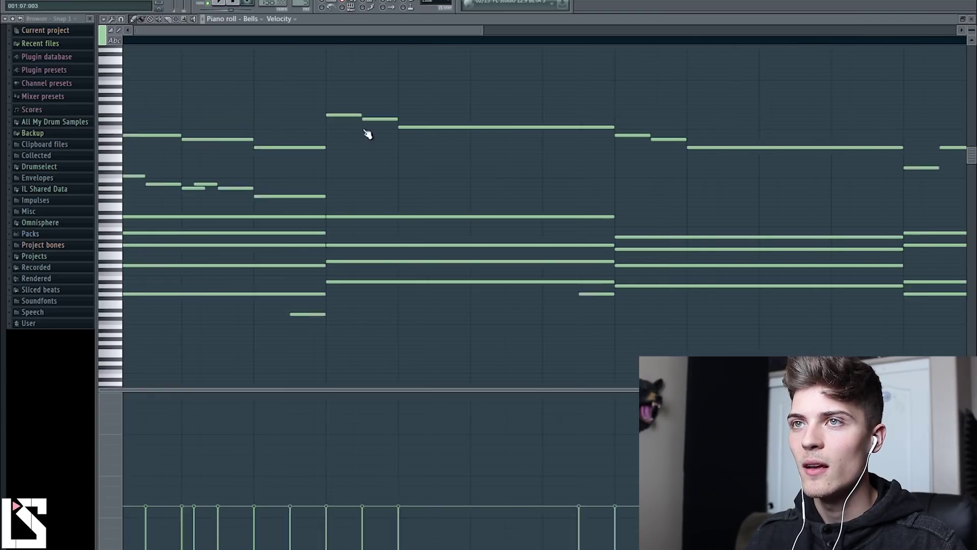
Step: Delete all melody notes above the chords in the bar 25 Bells clip and check it in the playlist
scroll(367, 134, "down", 3)
left_click_drag(746, 70, 16, 203)
key("Delete")
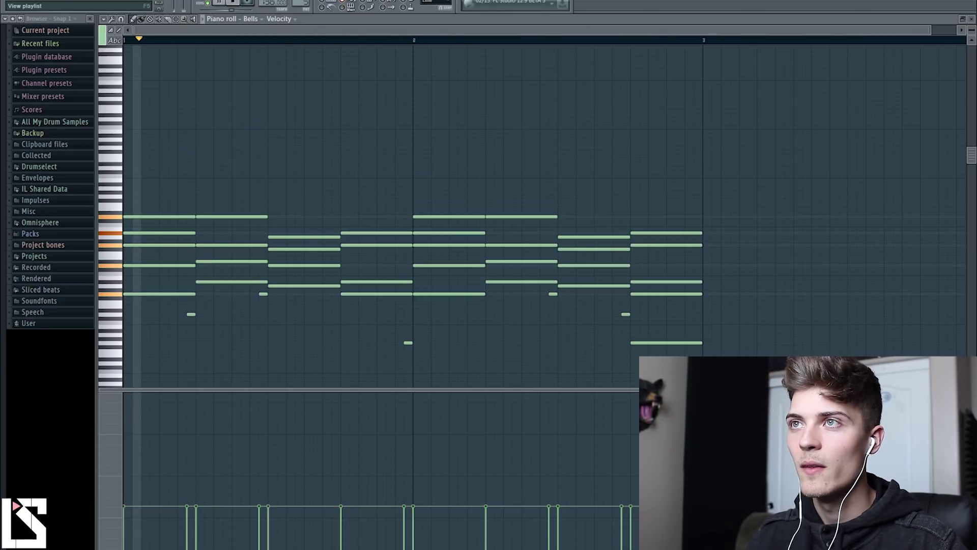
key("F5")
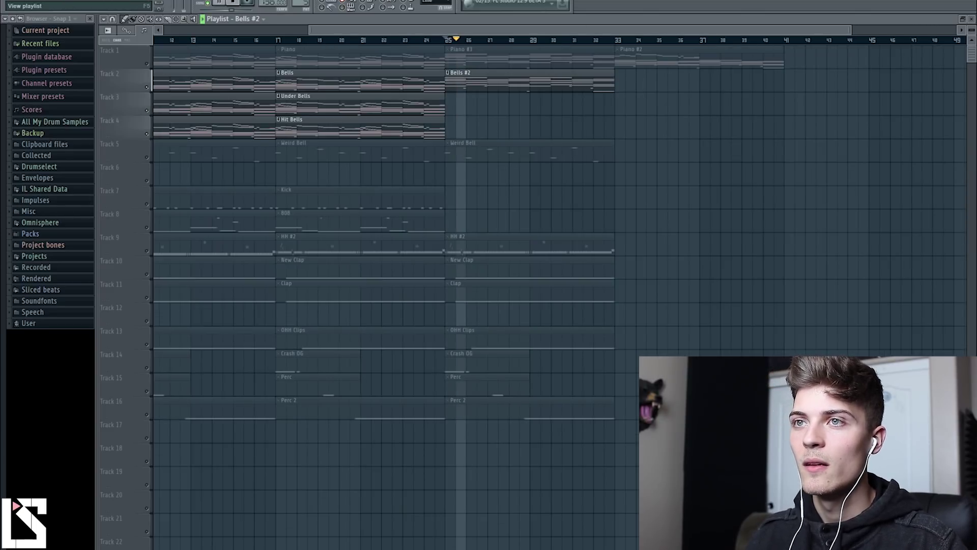
key("space")
Step: Unmute all playlist tracks again and play the full arrangement from bar 22
right_click(148, 64)
left_click_drag(447, 38, 388, 44)
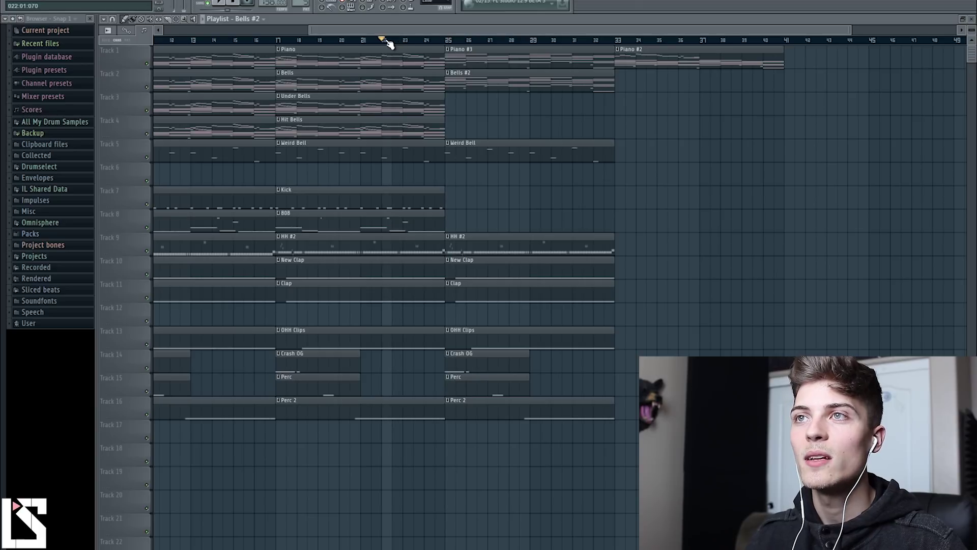
key("space")
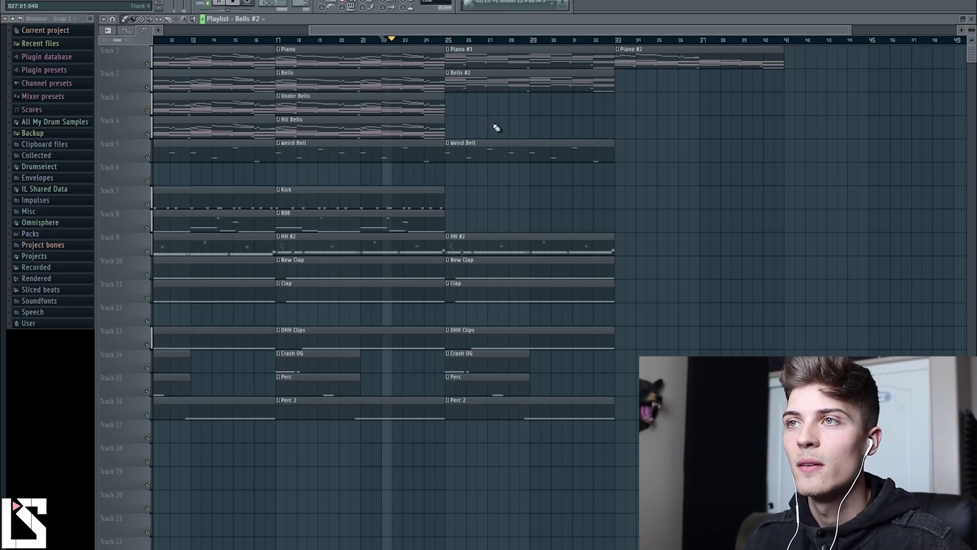
Step: Delete the Weird Bell clip at bar 25 and place a Bells #2 clip on track 2 at bar 33
right_click(496, 148)
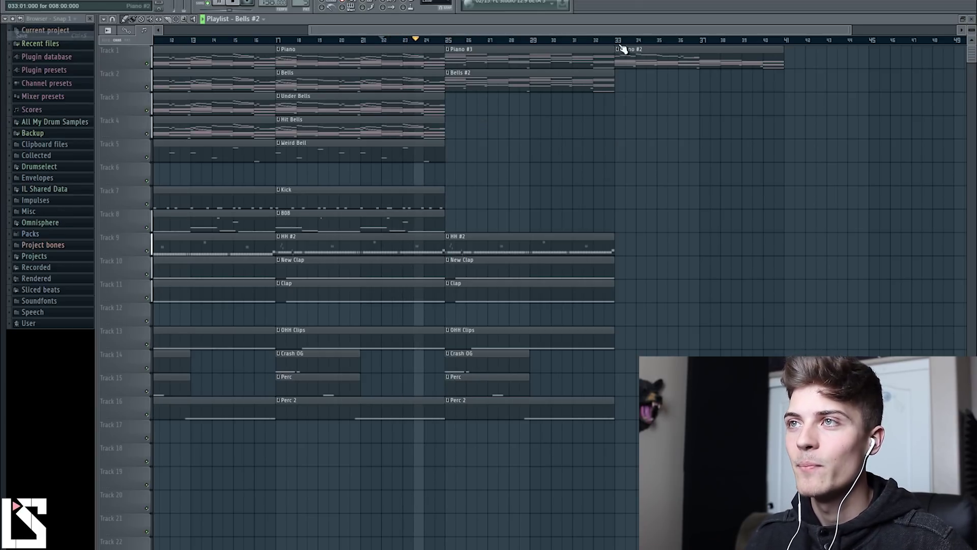
scroll(606, 42, "down", 3)
scroll(607, 61, "right", 4)
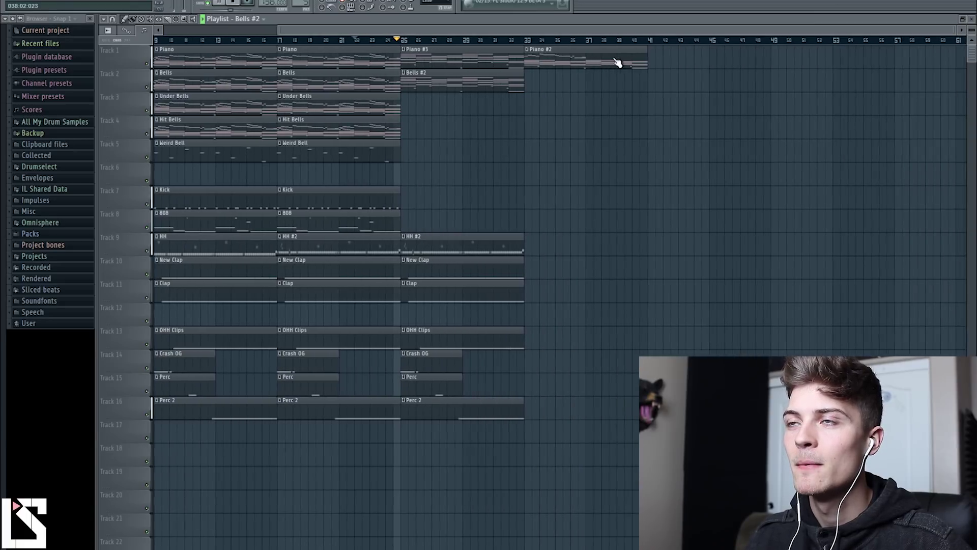
left_click(528, 83)
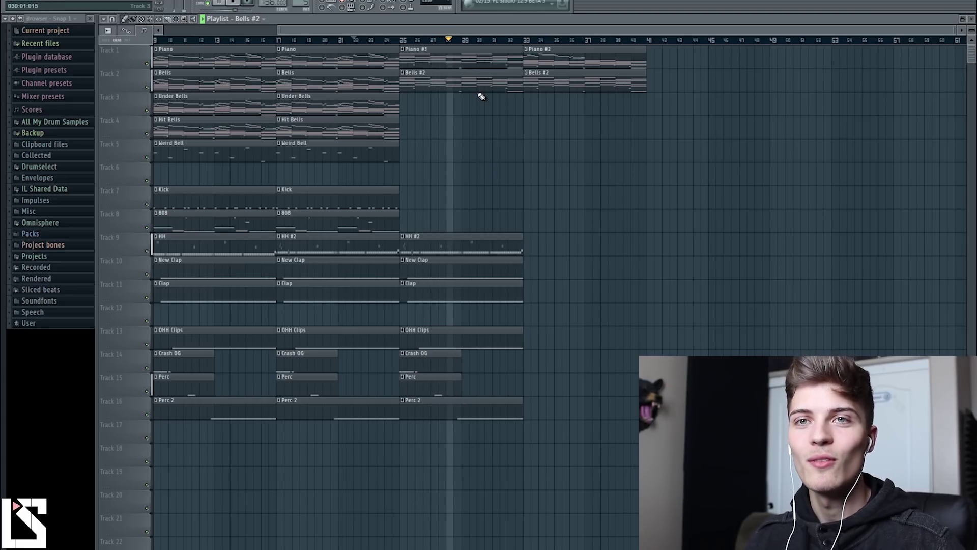
Step: Duplicate the bar 25 hi-hat, clap, crash and percussion clips to bar 33 and add a Kick clip there on track 7
left_click_drag(445, 231, 469, 414)
left_click_drag(463, 251, 585, 244)
left_click(393, 203)
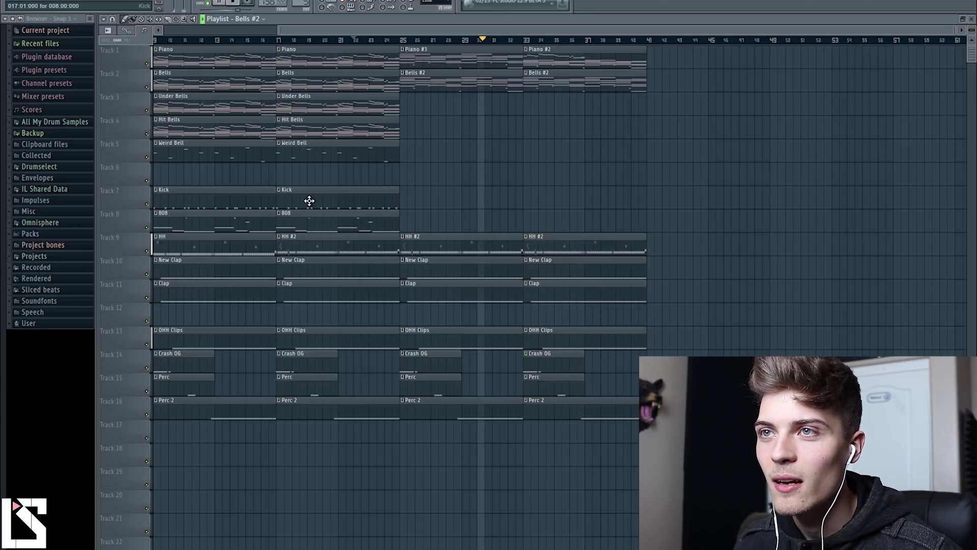
left_click(525, 197)
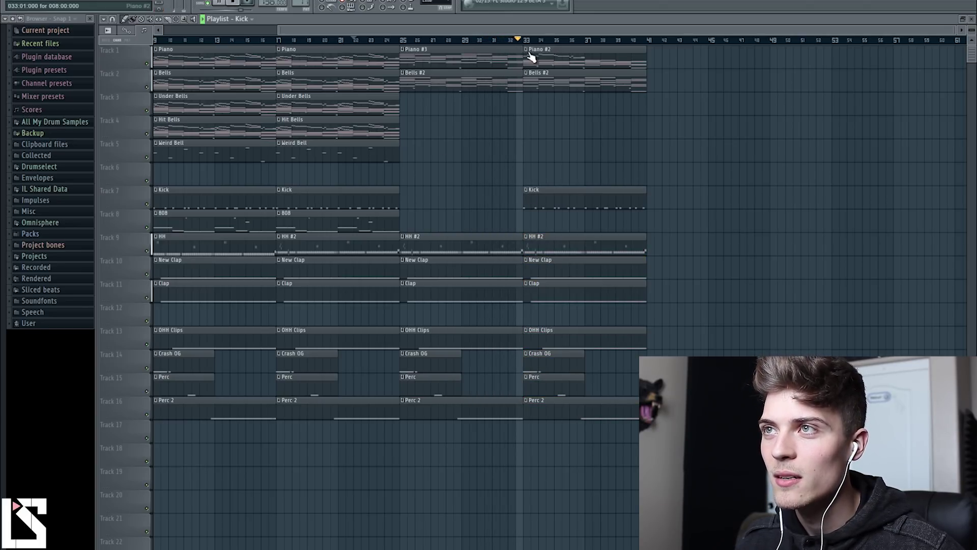
Step: Shorten the bar 25 HH #2, New Clap, Clap, OHH Clips and Perc 2 clips to end half a bar before bar 33
scroll(517, 44, "up", 5)
left_click_drag(569, 221, 580, 431)
left_click_drag(588, 244, 570, 244)
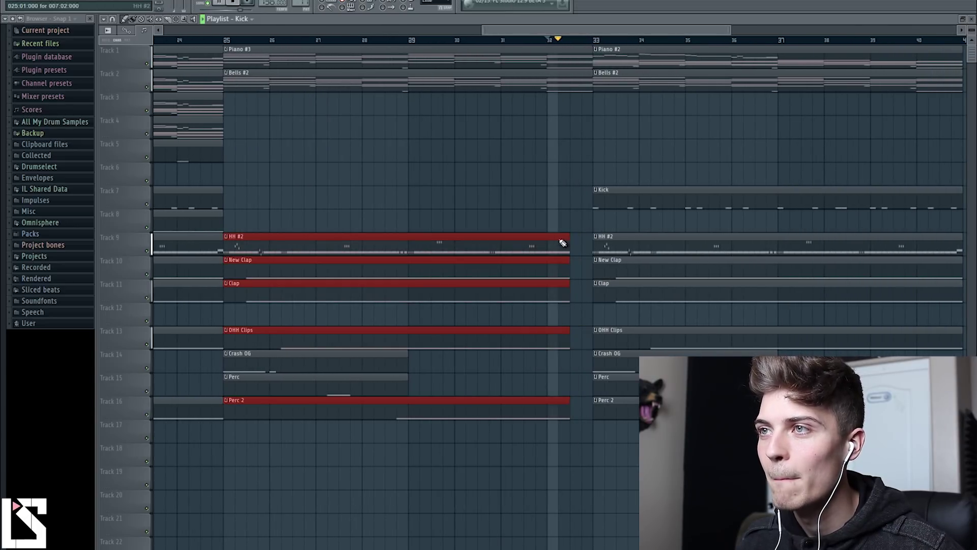
scroll(562, 63, "down", 5)
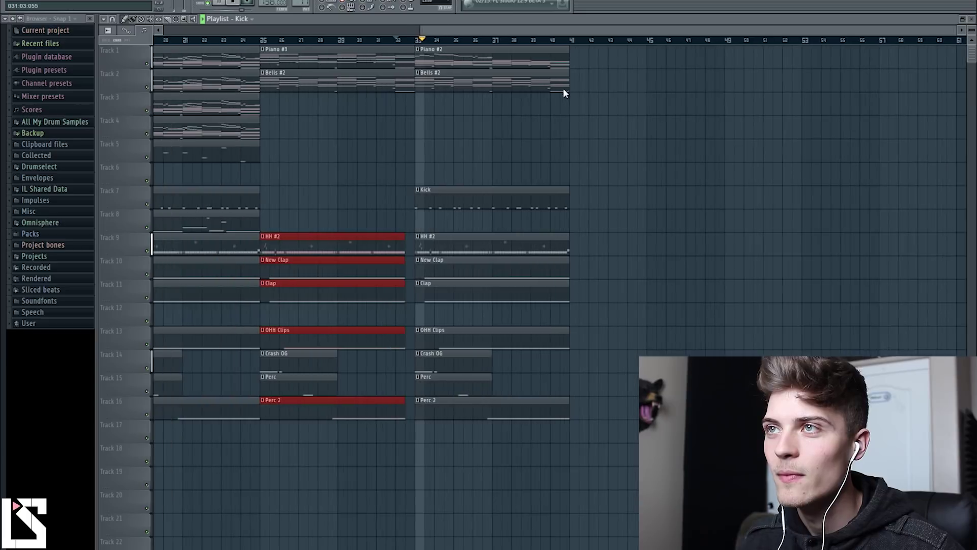
Step: Duplicate the whole bar 33 section to bar 41 and include an 808 clip there on track 8
left_click(331, 218)
left_click(290, 218)
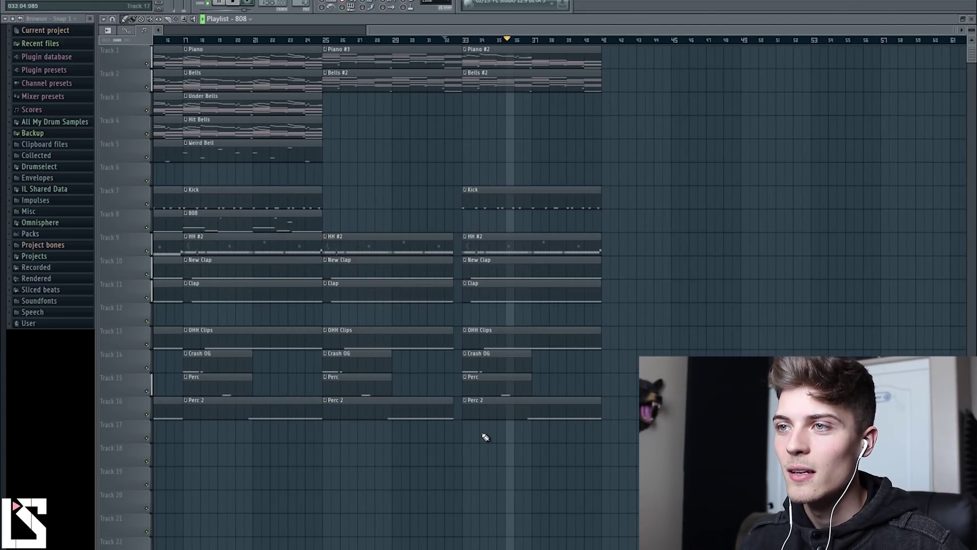
left_click_drag(475, 443, 647, 70)
Step: Shorten the bar 33 Piano #2, Bells #2 and HH #2 clips to end half a bar before bar 41, and play the transition
left_click_drag(573, 56, 580, 98)
left_click(572, 123)
left_click(573, 41)
left_click(578, 125)
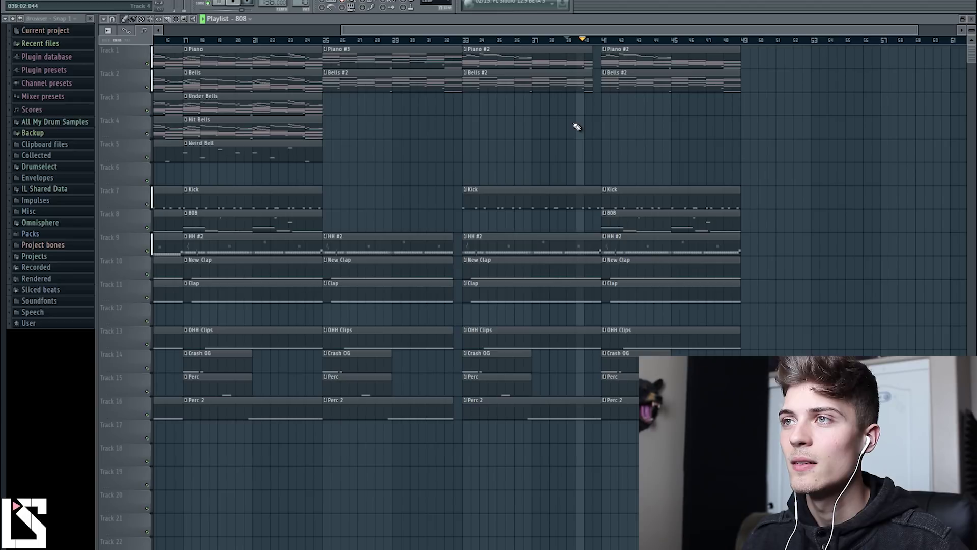
key("space")
left_click_drag(592, 30, 607, 3)
left_click_drag(599, 246, 581, 245)
key("space")
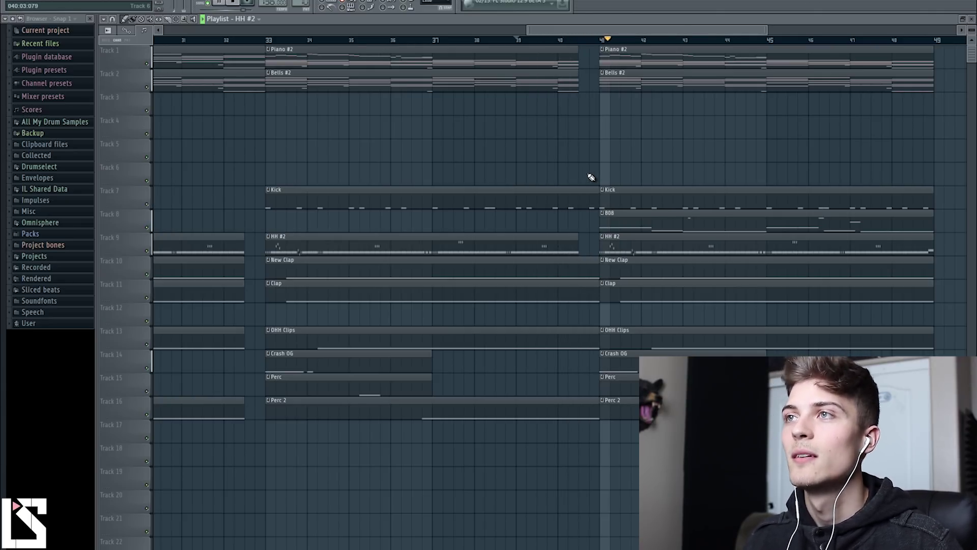
Step: Play the section from bar 41 and duplicate all of its clips to bar 49
left_click_drag(676, 28, 663, 57)
left_click_drag(541, 28, 533, 45)
key("space")
left_click(531, 42)
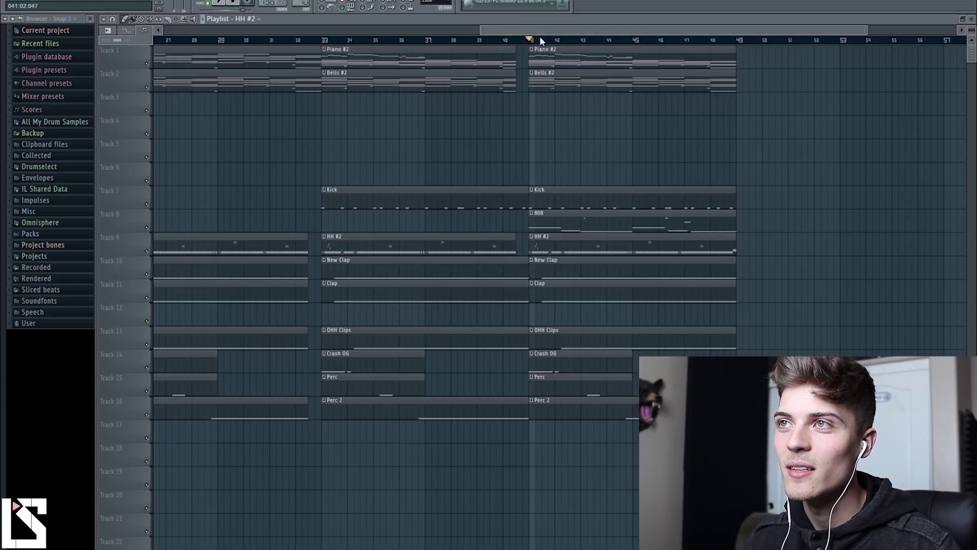
scroll(544, 41, "down", 2)
key("space")
left_click_drag(542, 29, 553, 118)
left_click_drag(519, 443, 631, 75)
key("ctrl+d")
Step: Place an Under Bells clip on track 3 at bar 49, make it unique and open its notes
left_click(247, 109)
left_click(593, 109)
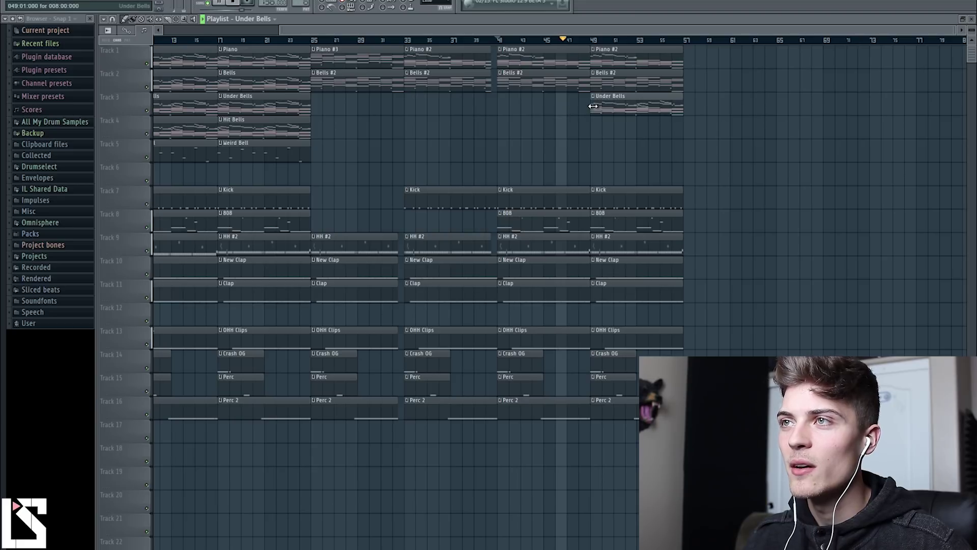
left_click(593, 95)
left_click(616, 152)
double_click(617, 107)
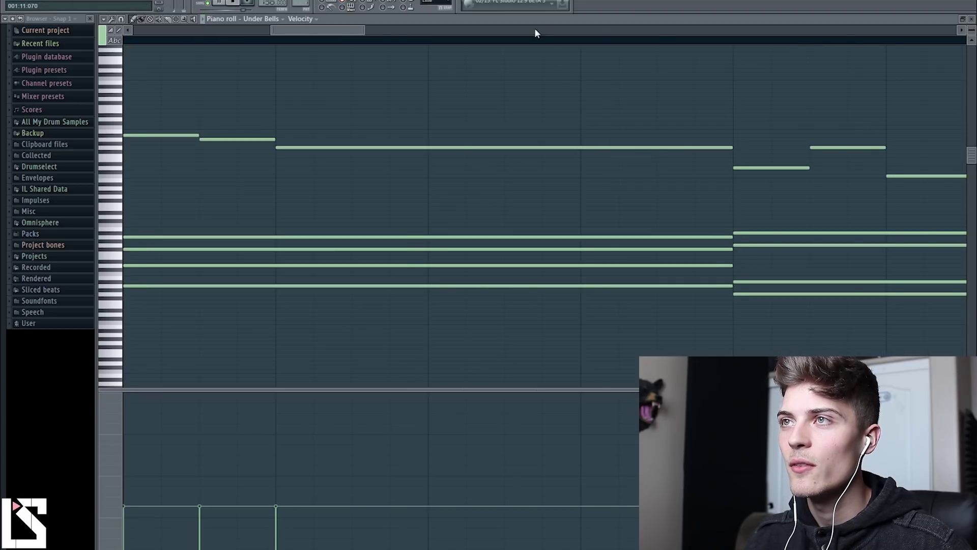
Step: Delete all melody notes above the chords in the bar 49 Under Bells clip and play the remaining chords
left_click_drag(691, 70, 25, 200)
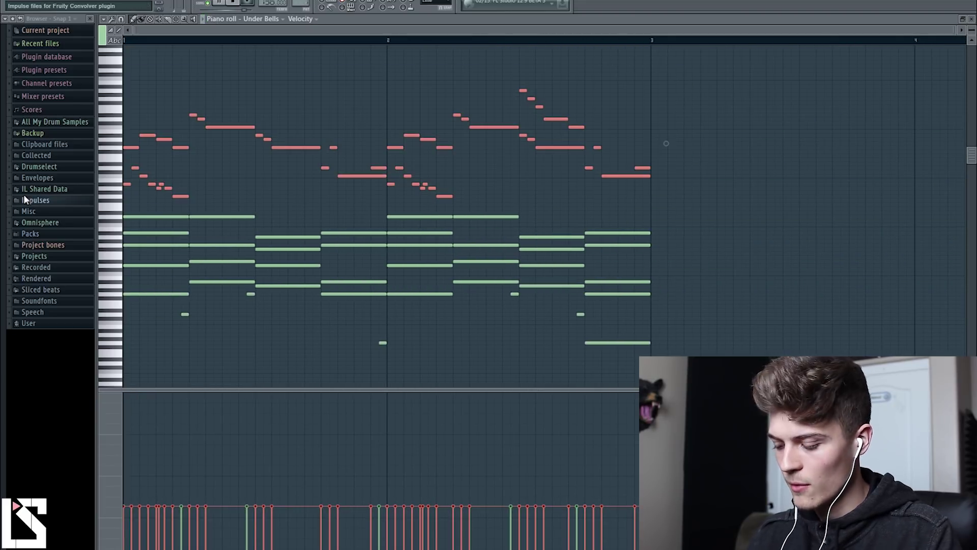
key("Delete")
key("space")
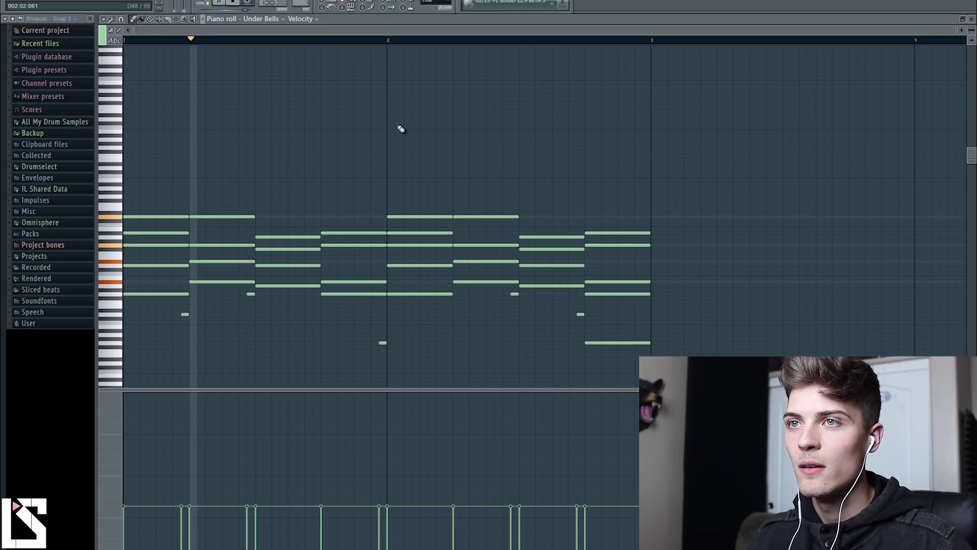
key("ctrl+a")
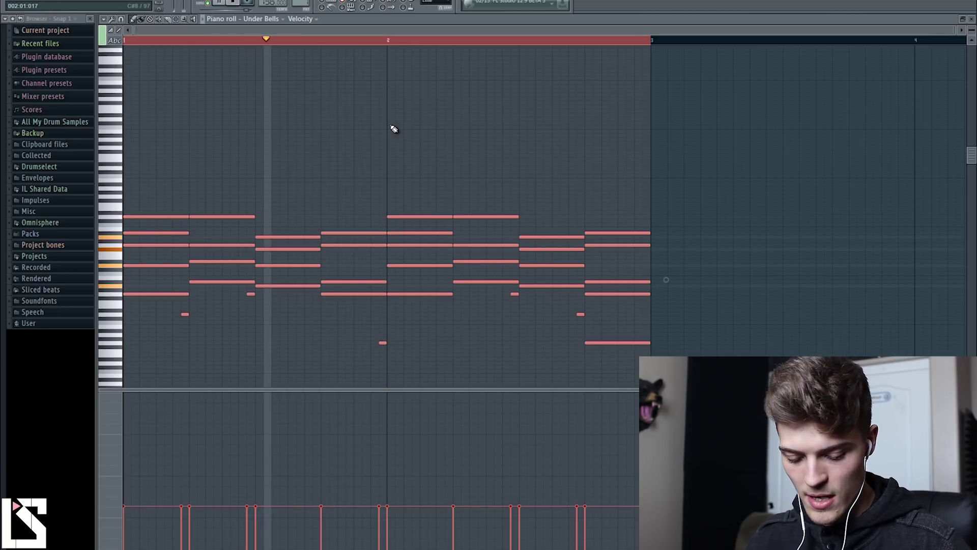
scroll(393, 128, "up", 2)
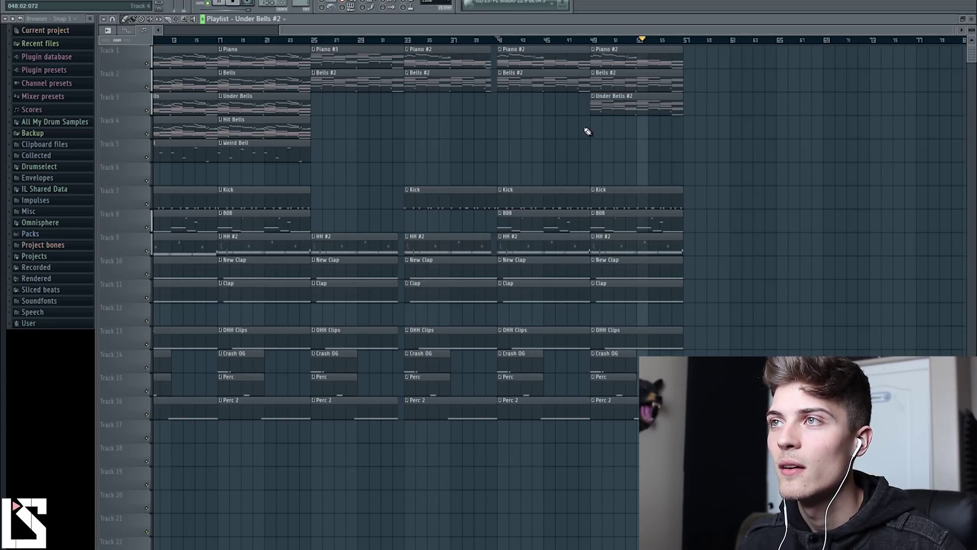
Step: Solo the Under Bells track and raise the velocities of all notes in the bar 49 clip with level scaling
right_click(147, 111)
left_click(593, 40)
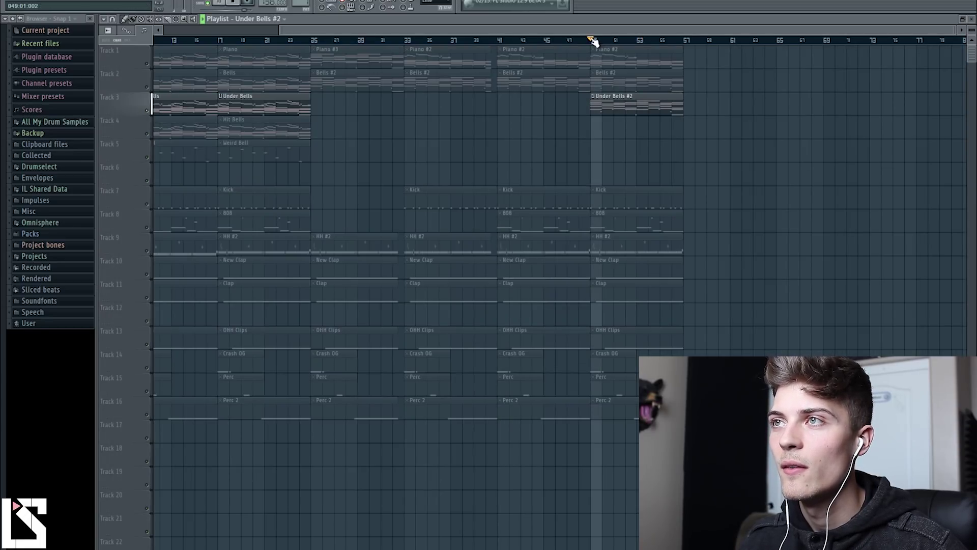
double_click(604, 107)
scroll(574, 42, "down", 3)
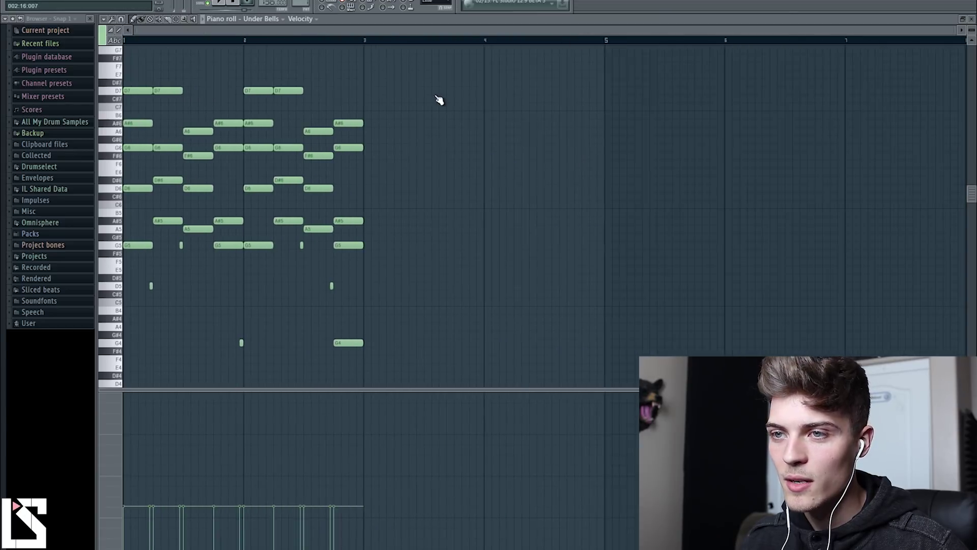
key("ctrl+a")
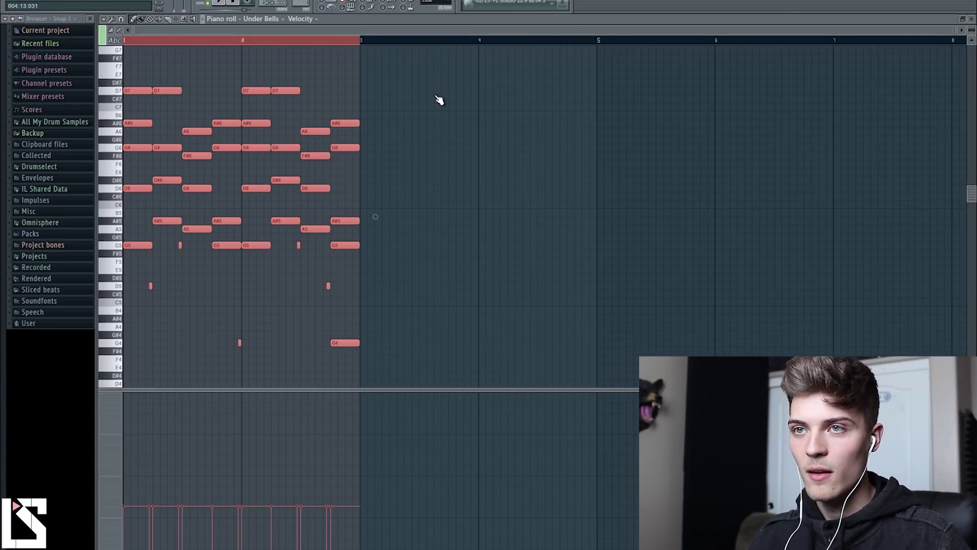
key("alt+s")
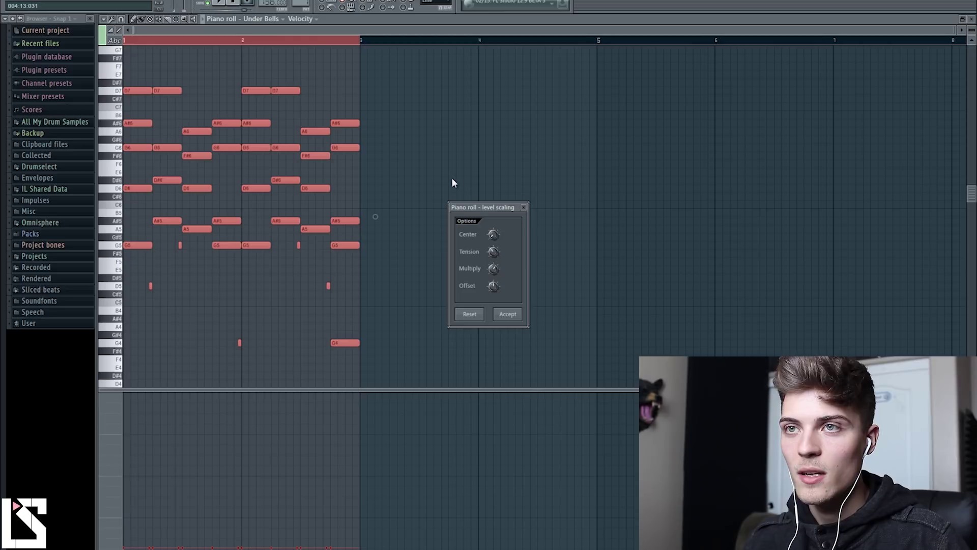
left_click_drag(494, 234, 490, 97)
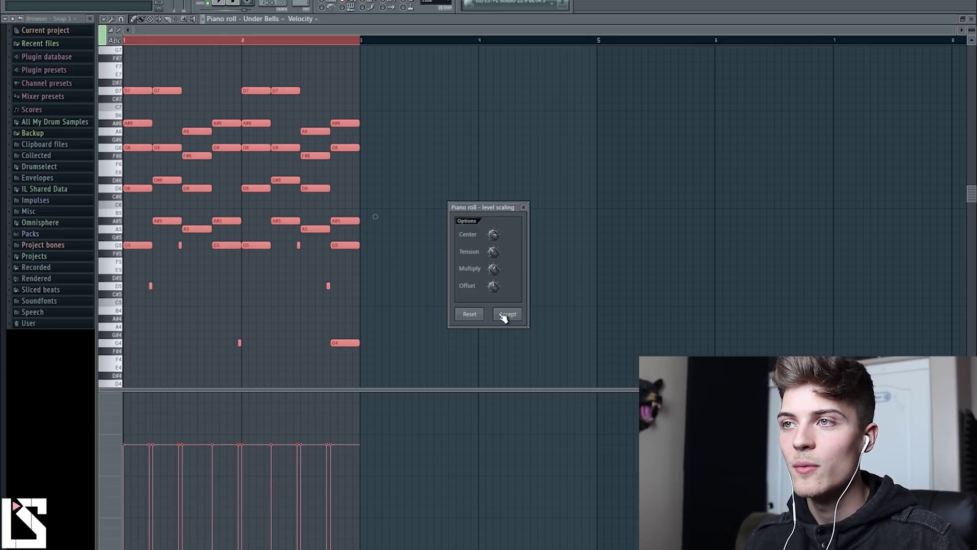
left_click(508, 314)
key("space")
Step: Unmute the Piano and Bells tracks and lower the velocities of all Under Bells #2 notes with level scaling
key("F5")
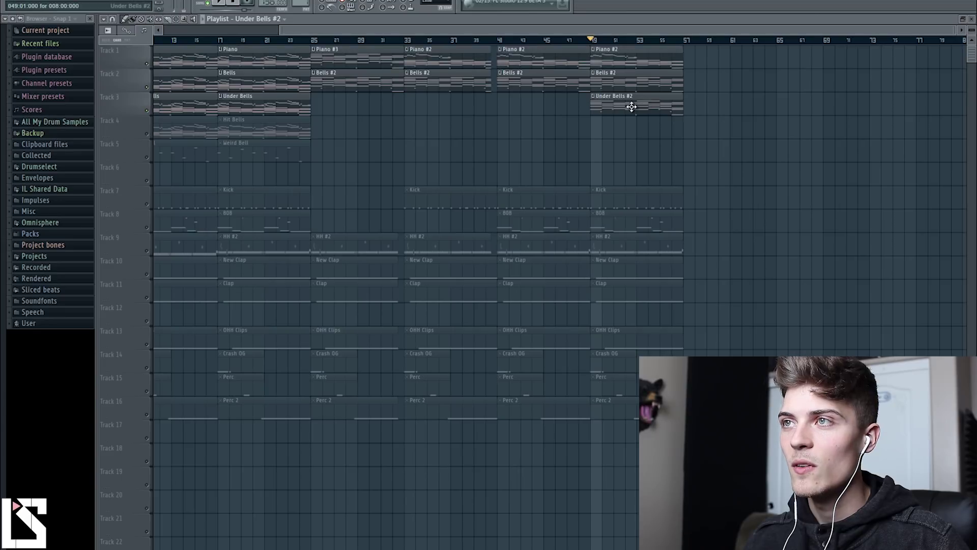
key("F7")
scroll(297, 54, "down", 3)
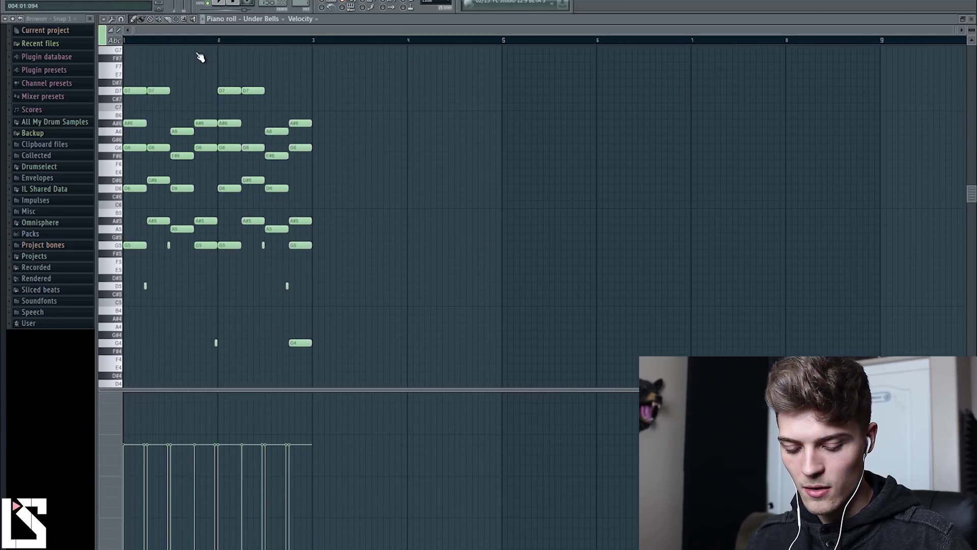
key("ctrl+a")
key("alt+x")
left_click_drag(484, 264, 472, 179)
key("space")
left_click(508, 315)
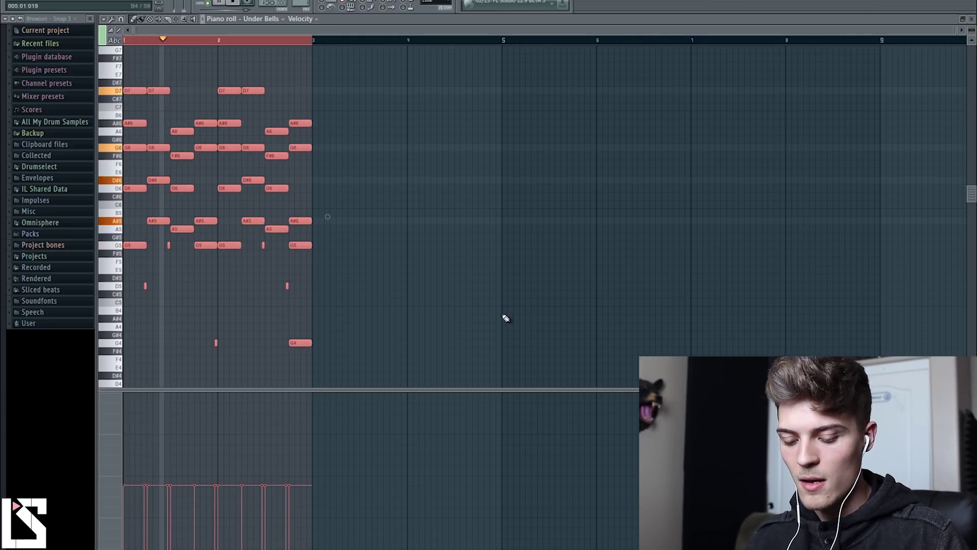
Step: Randomize the levels of the selected Under Bells #2 notes twice and return to the playlist
key("alt+r")
left_click(686, 299)
key("alt+r")
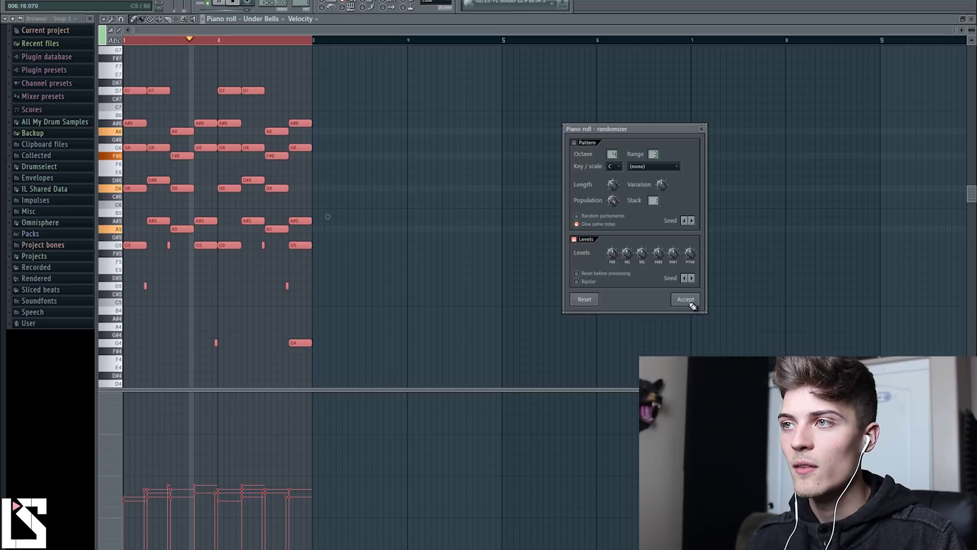
left_click(686, 299)
key("F5")
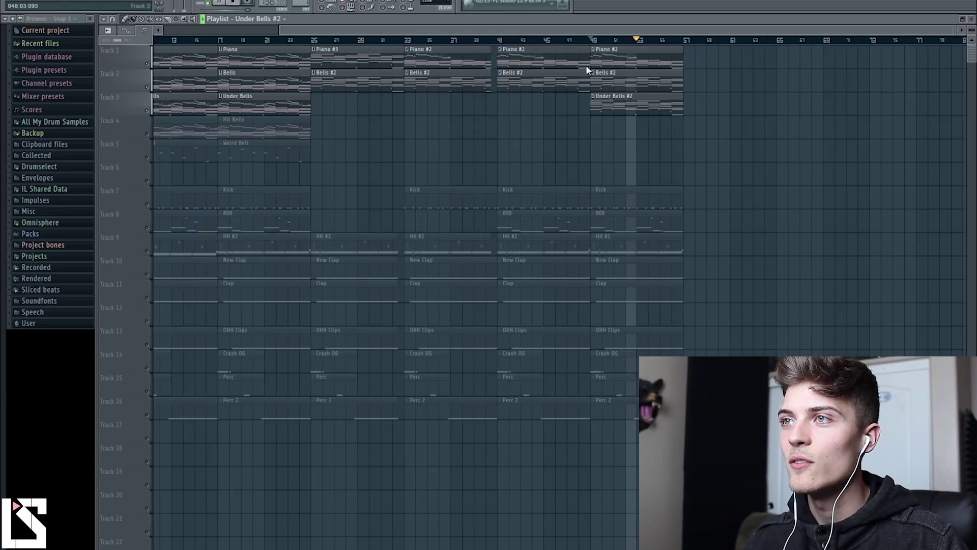
Step: Try the bar 49 section without its Bells #2 clip and unmute all playlist tracks
left_click(578, 41)
right_click(600, 79)
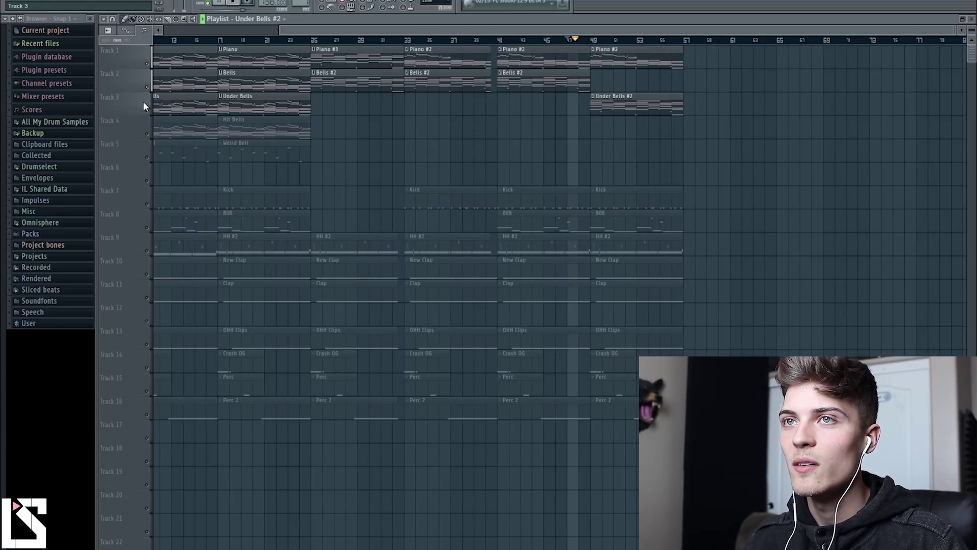
left_click(149, 113)
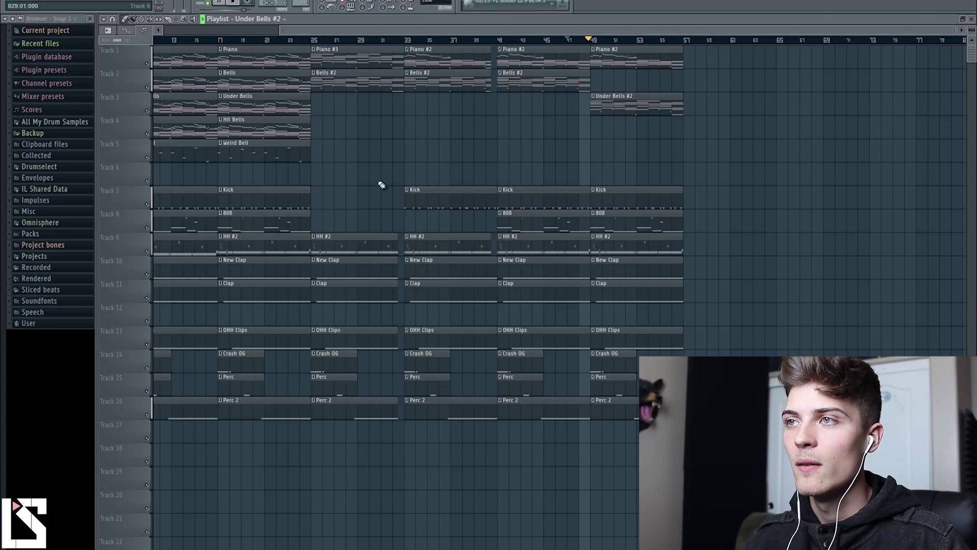
Step: Save the project and undo the deletion of the Bells #2 clip at bar 49
left_click(12, 1)
left_click(22, 35)
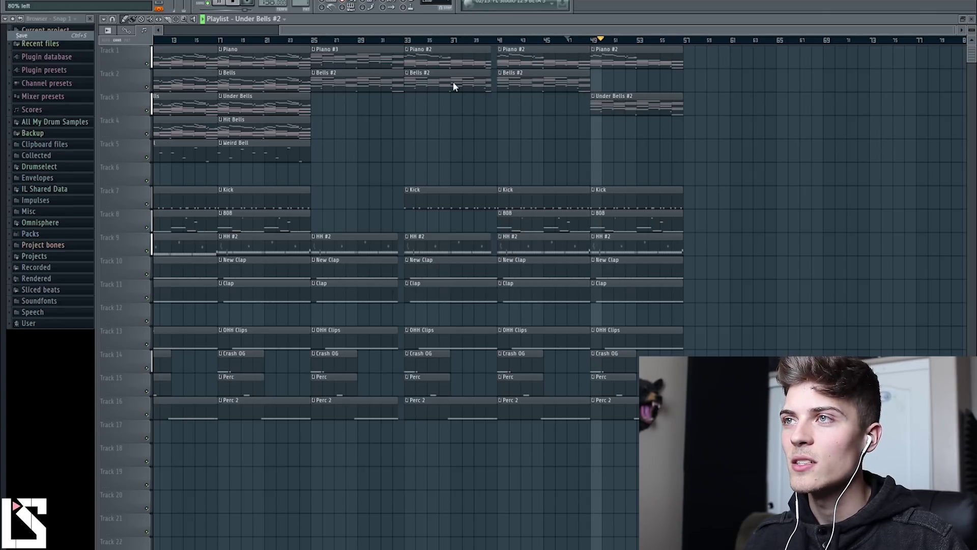
key("ctrl+z")
Step: Shorten the bar 49 Kick and 808 clips to end at bar 55
mouse_move(540, 30)
left_mouse_down()
mouse_move(547, 35)
mouse_move(531, 35)
mouse_move(541, 33)
left_mouse_up()
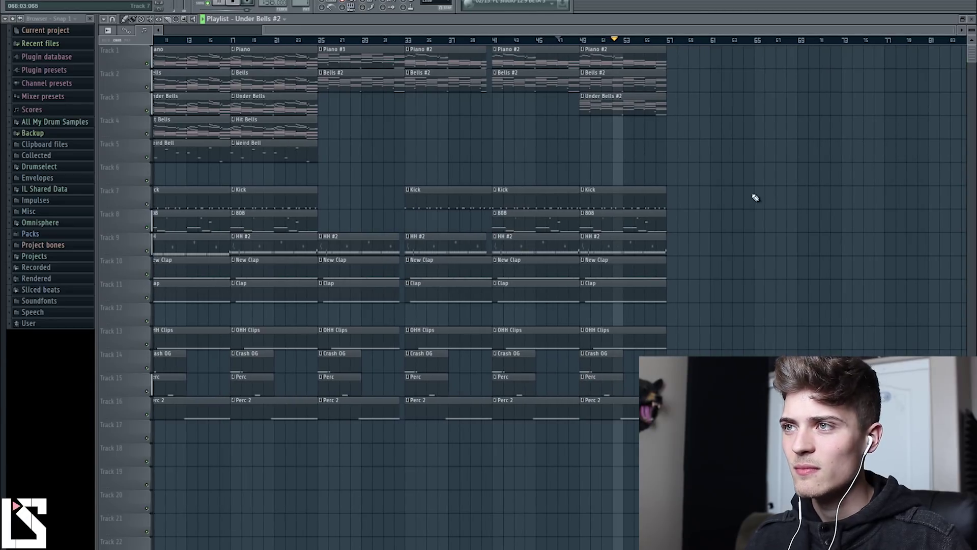
left_click_drag(666, 219, 645, 195)
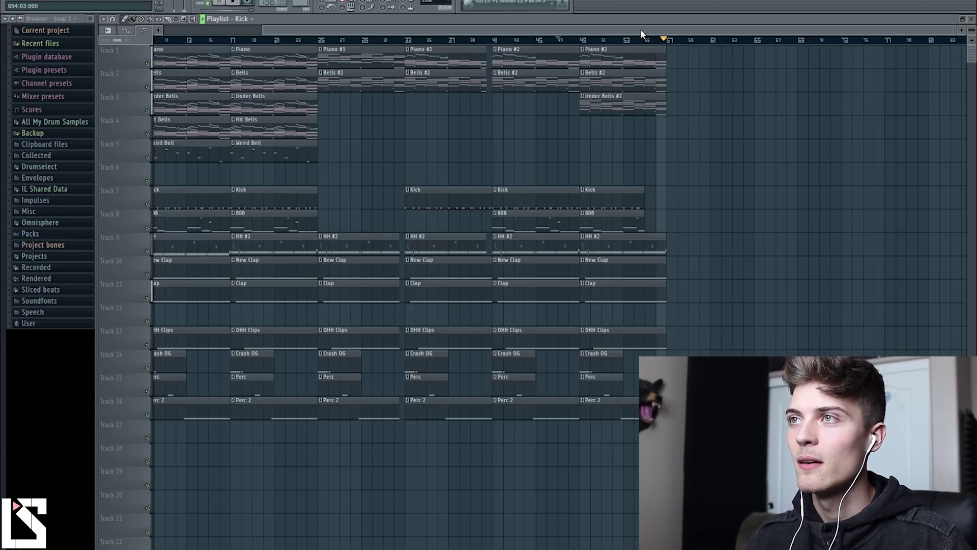
key("space")
Step: Select every clip from bar 9 through bar 56 and copy the whole arrangement to bar 57
scroll(641, 30, "down", 2)
mouse_move(233, 54)
left_mouse_down()
mouse_move(314, 441)
mouse_move(654, 465)
left_mouse_up()
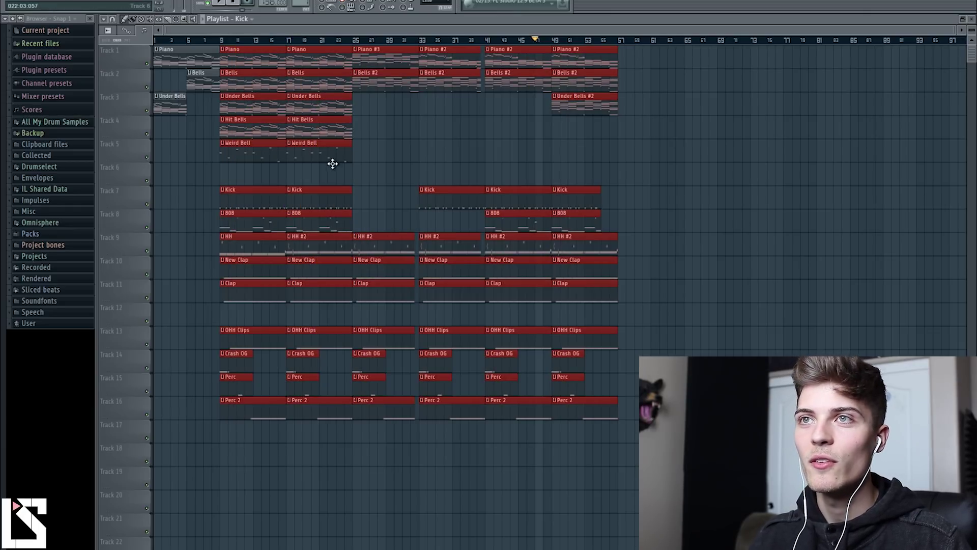
left_click_drag(240, 453, 331, 40)
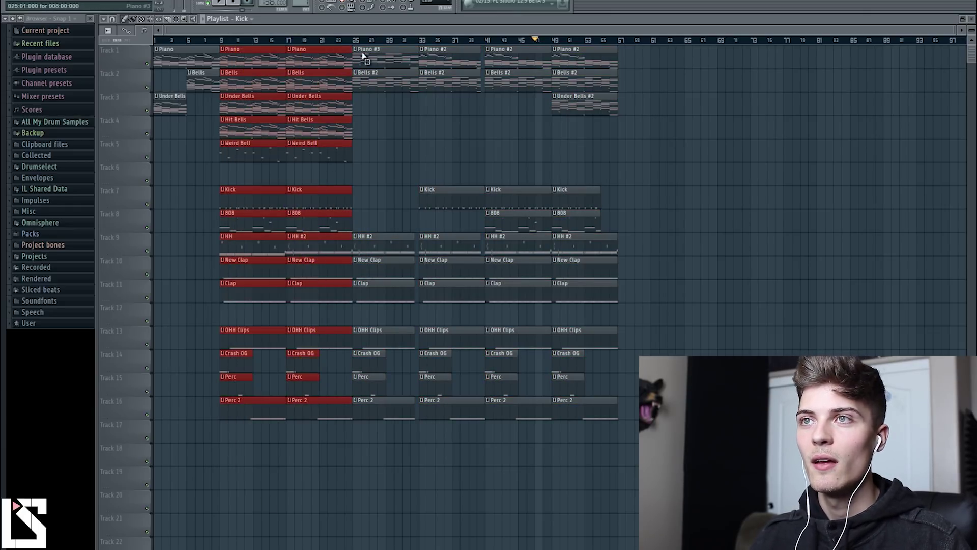
left_click_drag(690, 513, 230, 40)
left_click_drag(256, 72, 649, 74)
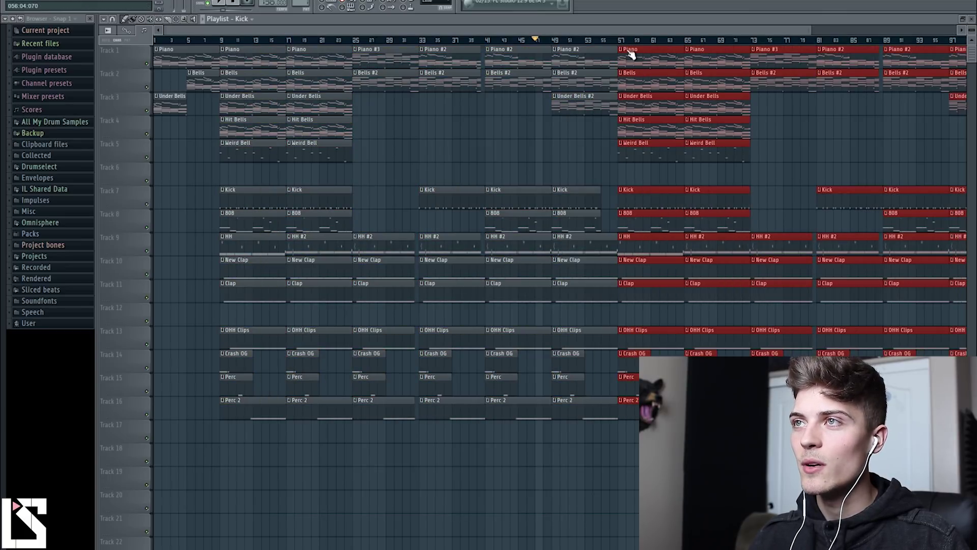
Step: Delete the HH #2 clip at bar 73 and save the project
scroll(623, 48, "down", 3)
left_click(518, 89)
left_click(470, 40)
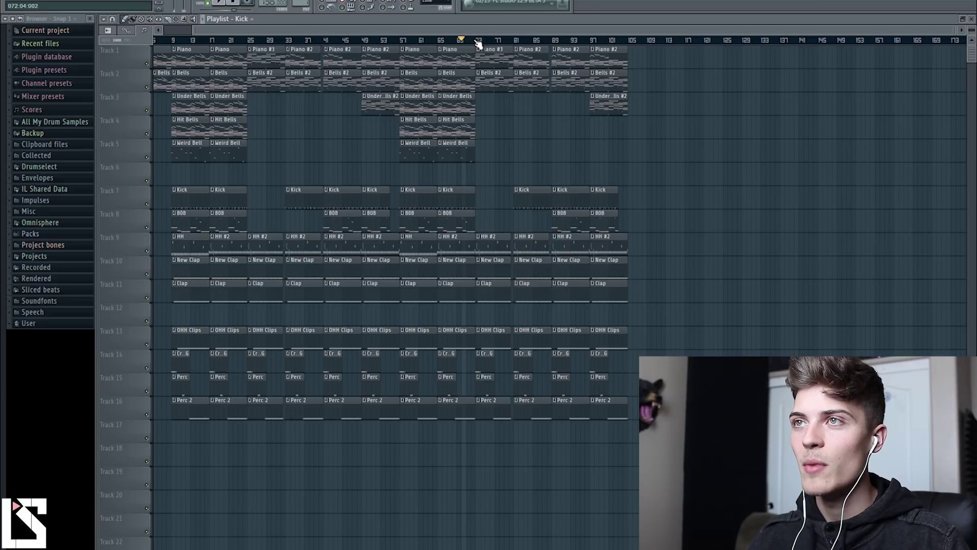
scroll(471, 40, "up", 3)
right_click(492, 248)
scroll(515, 34, "down", 4)
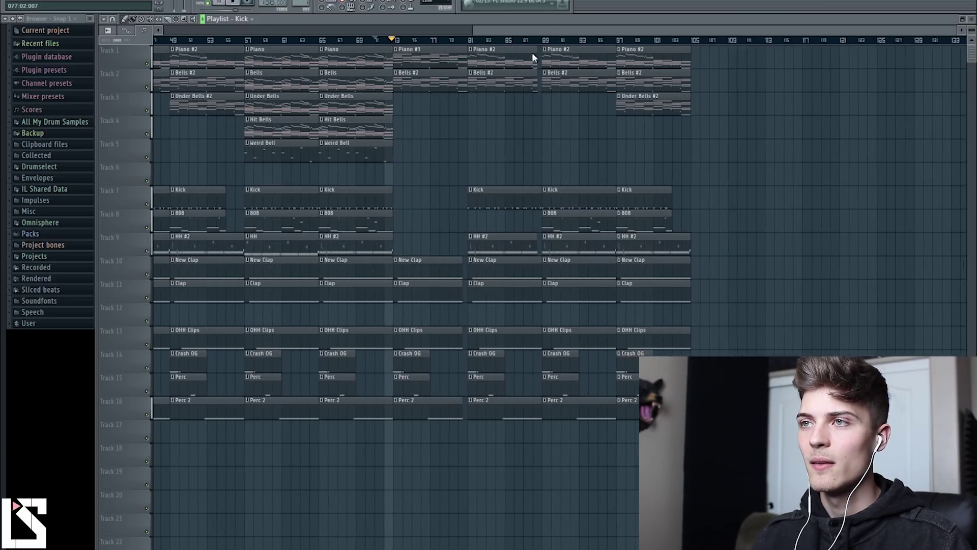
left_click(16, 2)
left_click(23, 34)
left_click(11, 23)
left_click(22, 40)
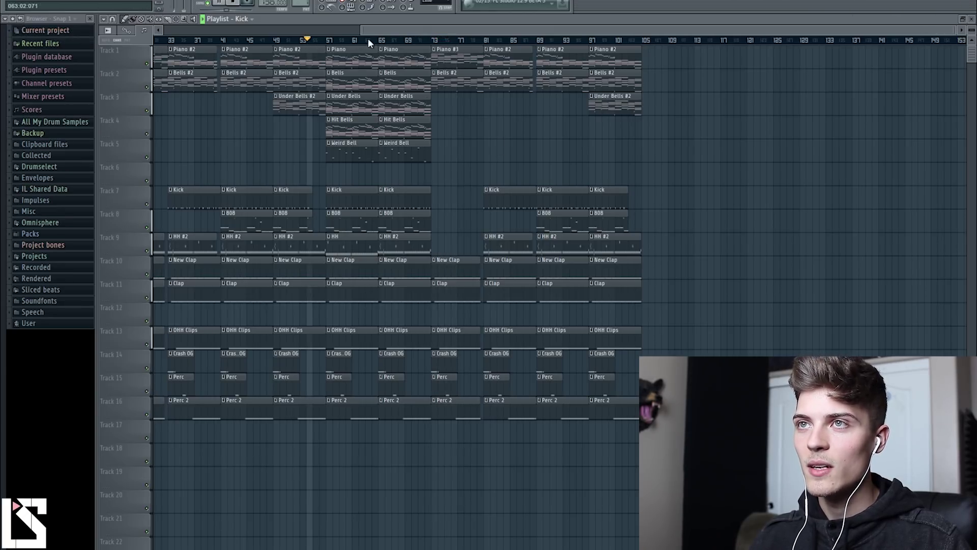
Step: Shorten the bar 49 HH #2 clip to end at bar 55 and save the project
scroll(335, 518, "up", 5)
left_click_drag(512, 249, 463, 243)
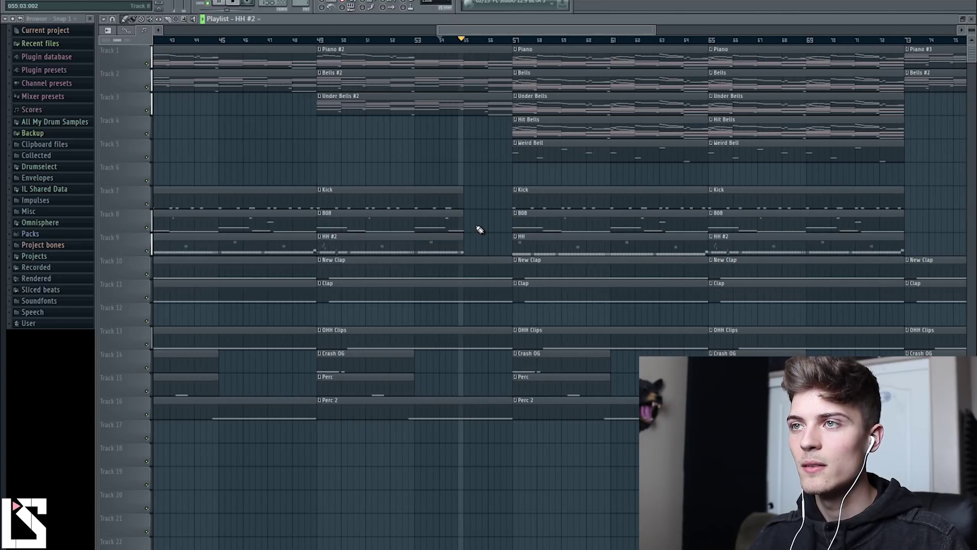
left_click(13, 4)
key("Escape")
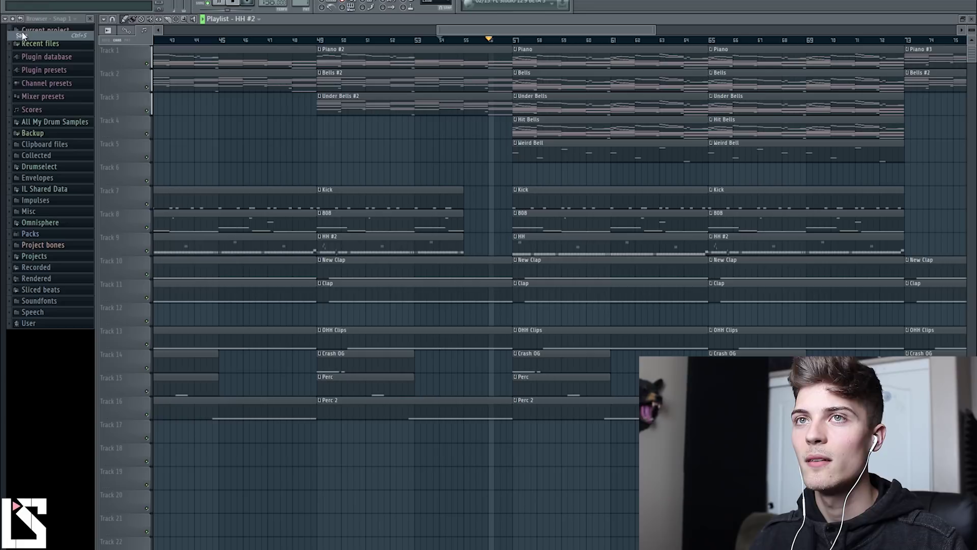
Step: Shorten the bar 49 New Clap and Clap clips to end at bar 55 and save the project
left_click_drag(494, 234, 500, 399)
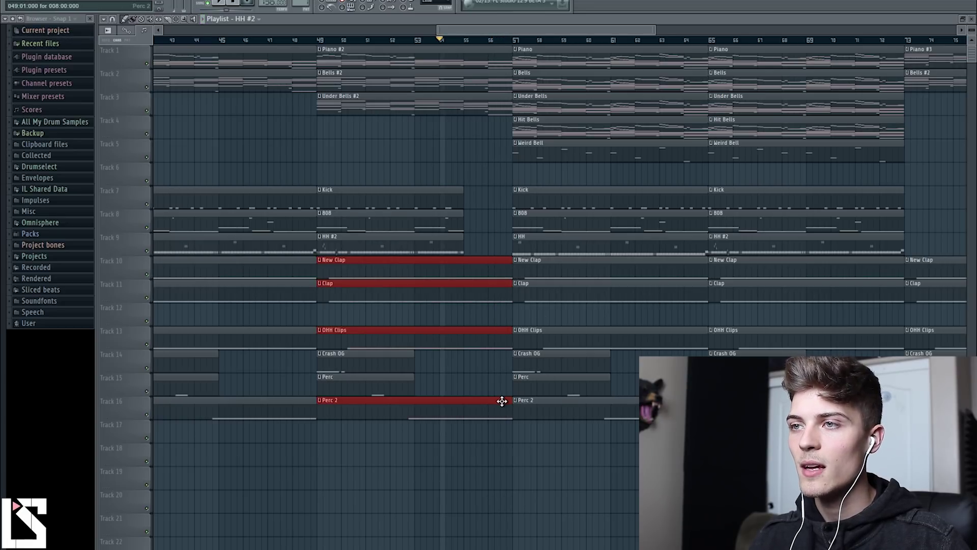
left_click(495, 375)
left_click_drag(496, 318, 464, 259)
left_click(481, 255)
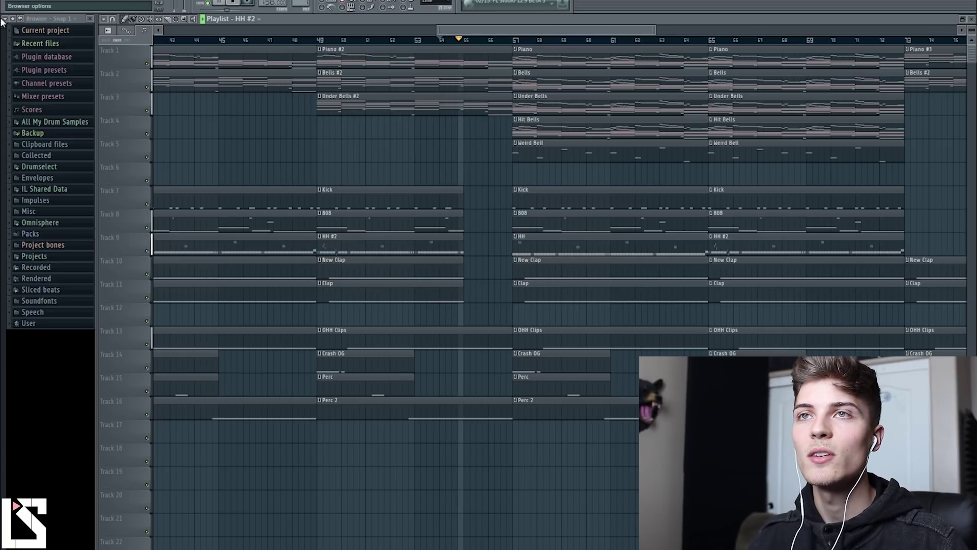
left_click(12, 0)
left_click(22, 36)
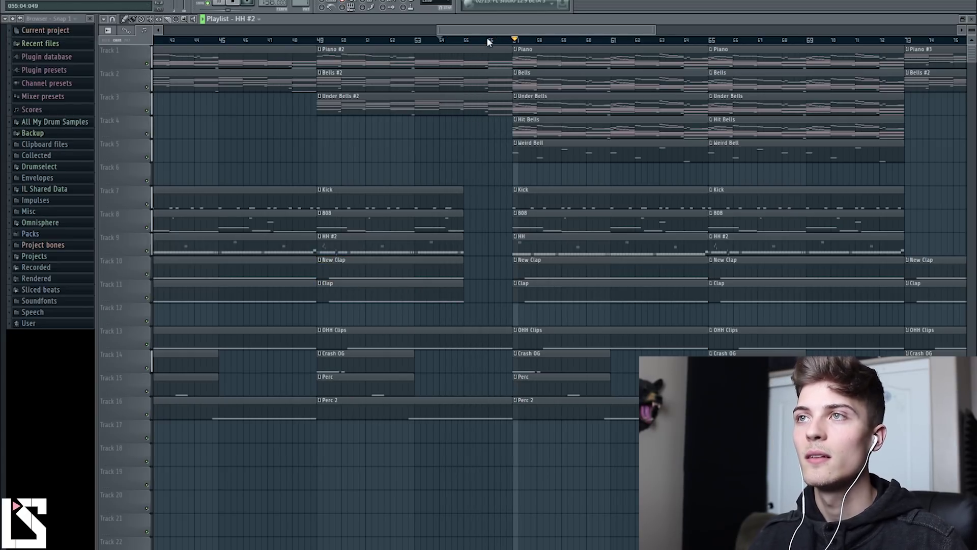
Step: Shorten the bar 49 OHH Clips and Perc 2 clips to end at bar 55
scroll(489, 36, "down", 2)
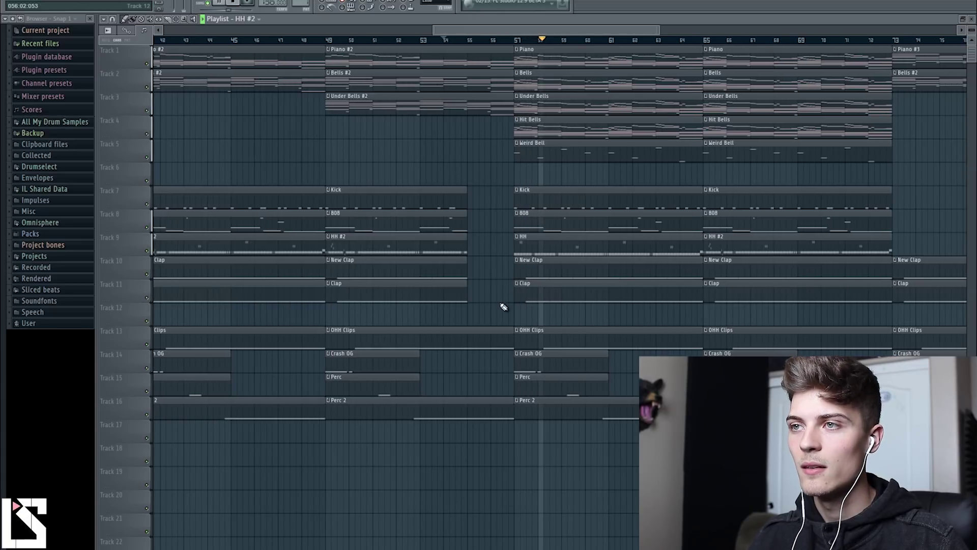
left_click_drag(512, 304, 504, 464)
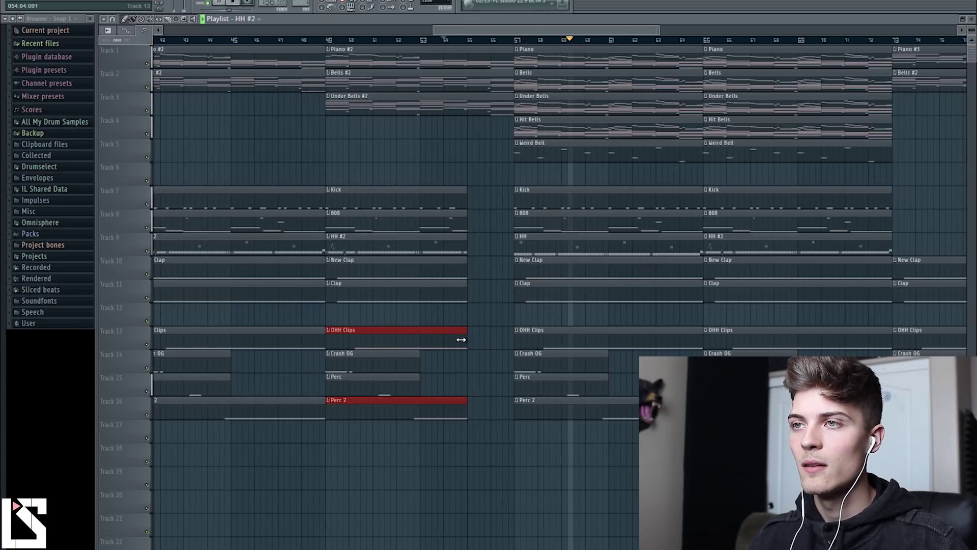
scroll(527, 40, "down", 4)
scroll(575, 122, "down", 3)
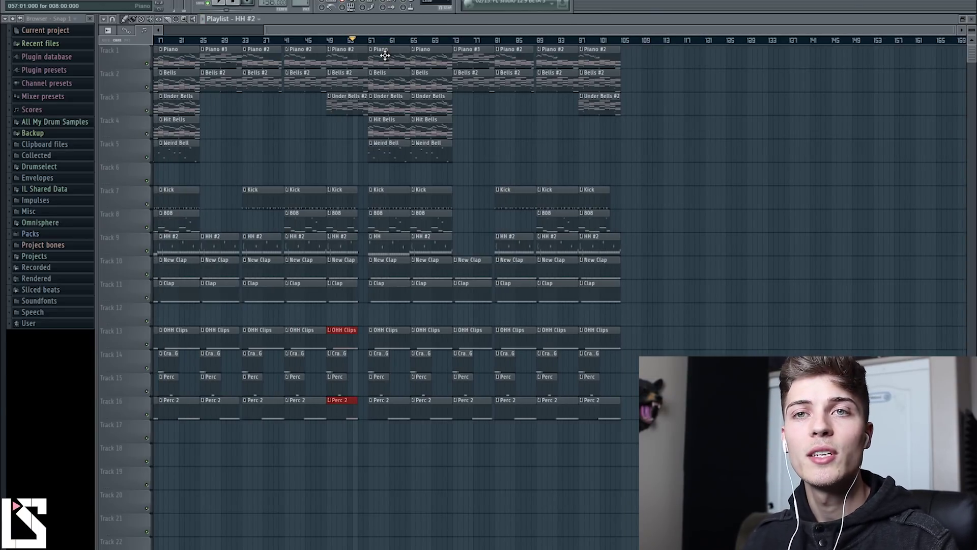
scroll(395, 42, "down", 2)
left_click_drag(161, 56, 198, 112)
left_click_drag(204, 45, 670, 45)
left_click_drag(419, 65, 461, 447)
left_click(471, 470)
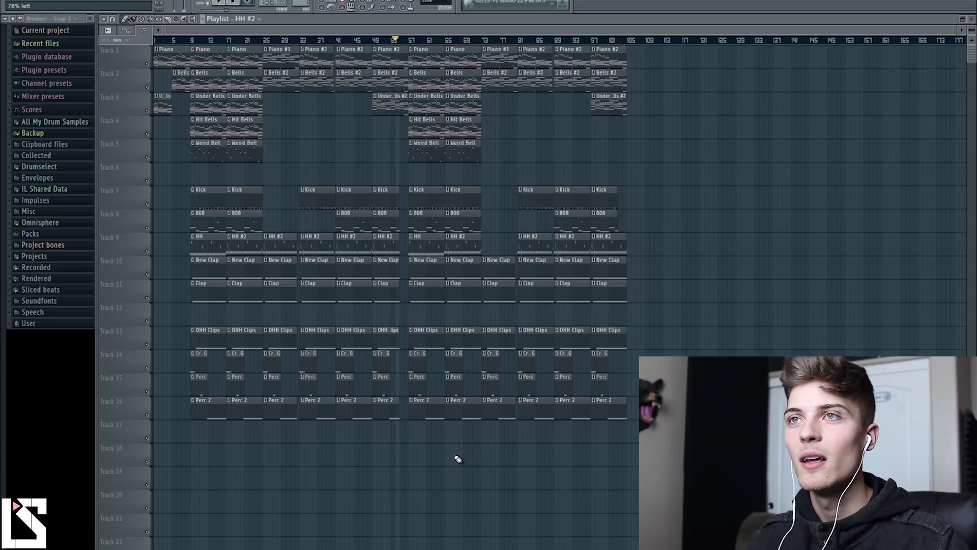
Step: Save the project and copy all clips from bars 57 through 72 to bar 105
left_click(15, 1)
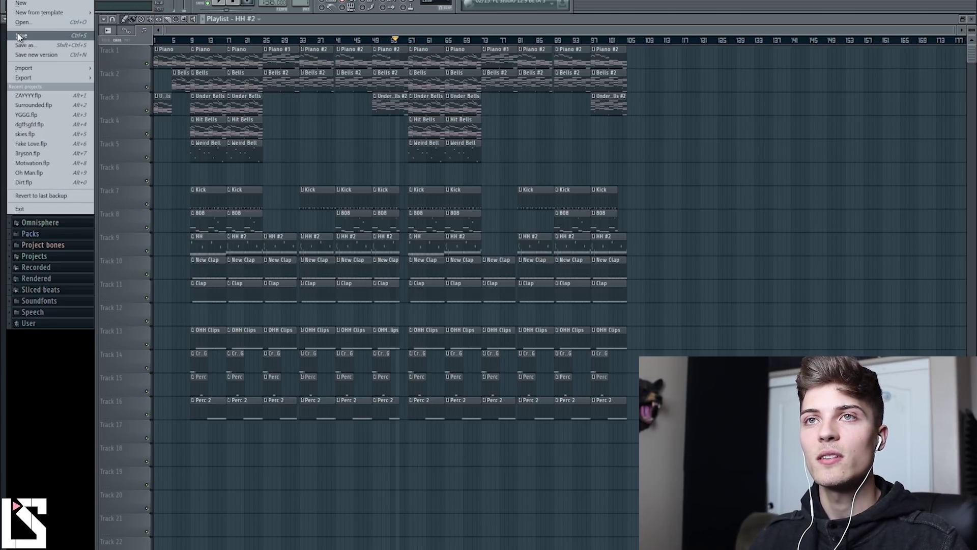
left_click(21, 36)
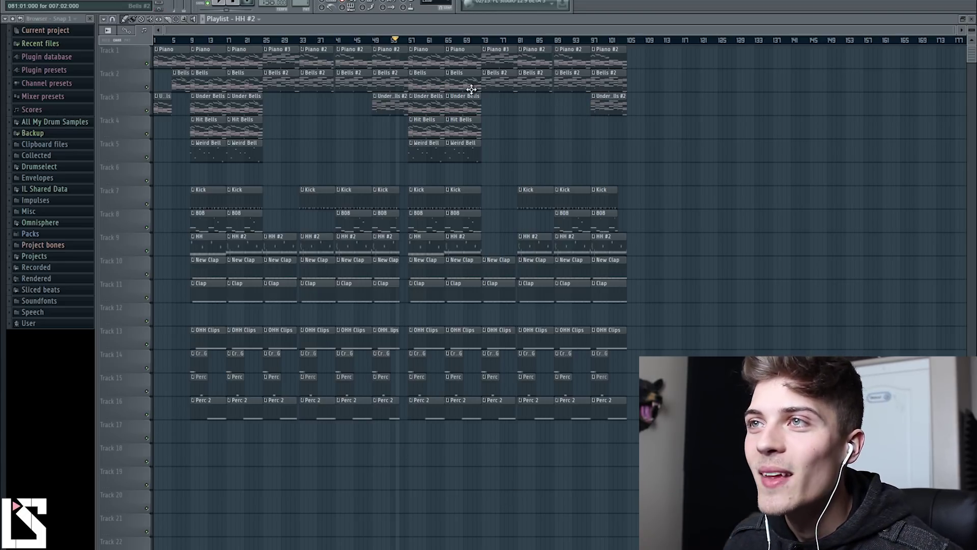
left_click_drag(435, 74, 639, 66)
Step: Shorten the bar 97 HH #2, New Clap, Clap, OHH Clips and Perc 2 clips to end at bar 103
left_click(610, 42)
scroll(639, 529, "up", 6)
left_click(359, 250, "ctrl")
left_click_drag(357, 518, 335, 240)
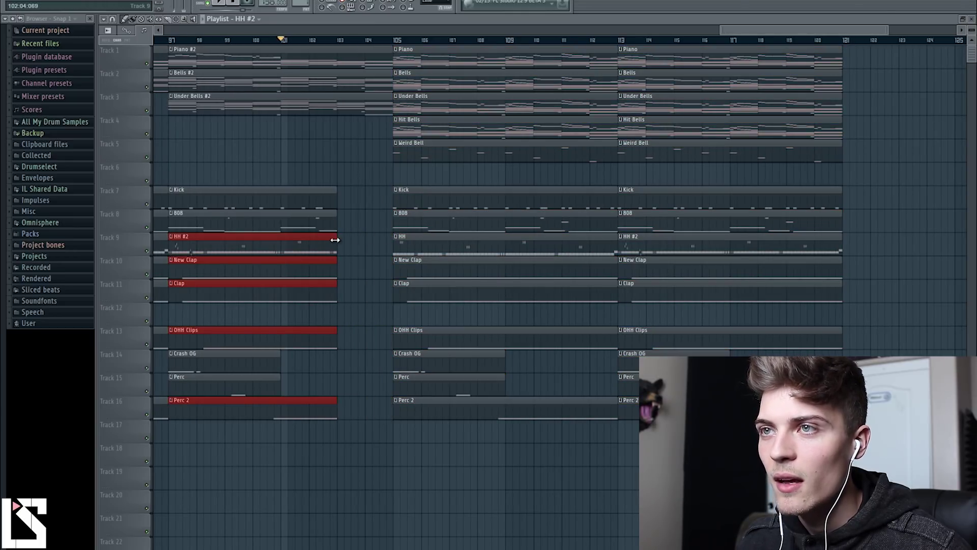
Step: Play the transition into bar 105 and copy the bar 113 Piano, Bells, Under Bells, Hit Bells and Weird Bell clips to bar 121
left_click(383, 40)
scroll(421, 44, "down", 4)
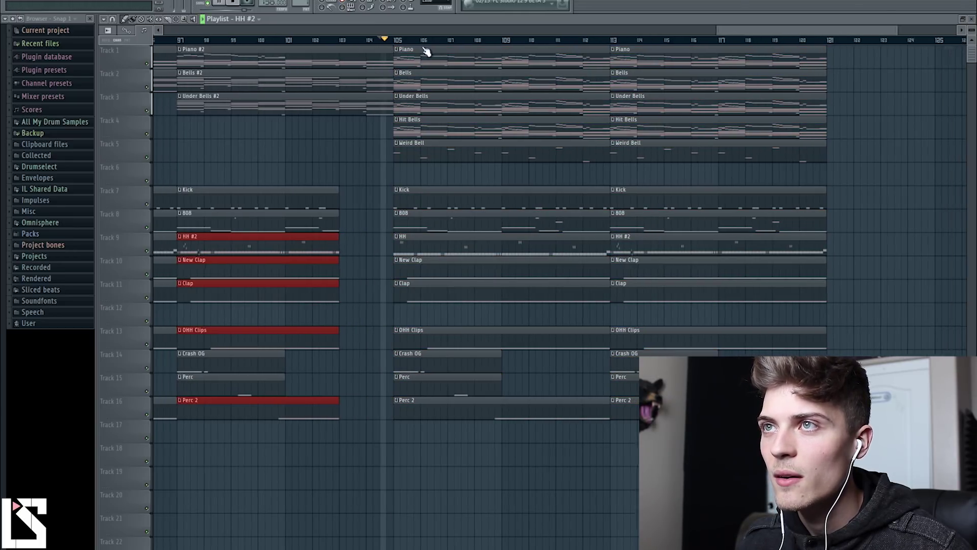
left_click(683, 148)
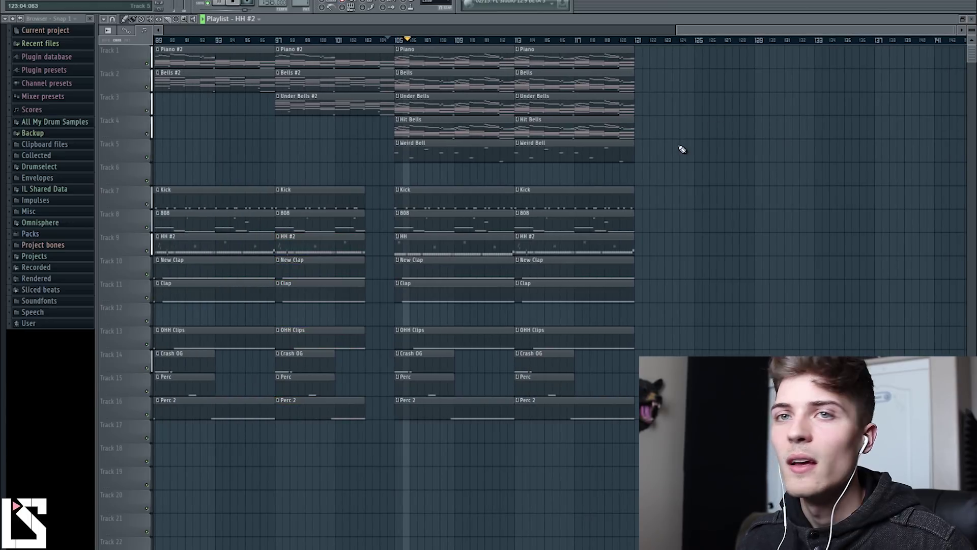
left_click_drag(602, 160, 659, 61)
left_click(675, 238)
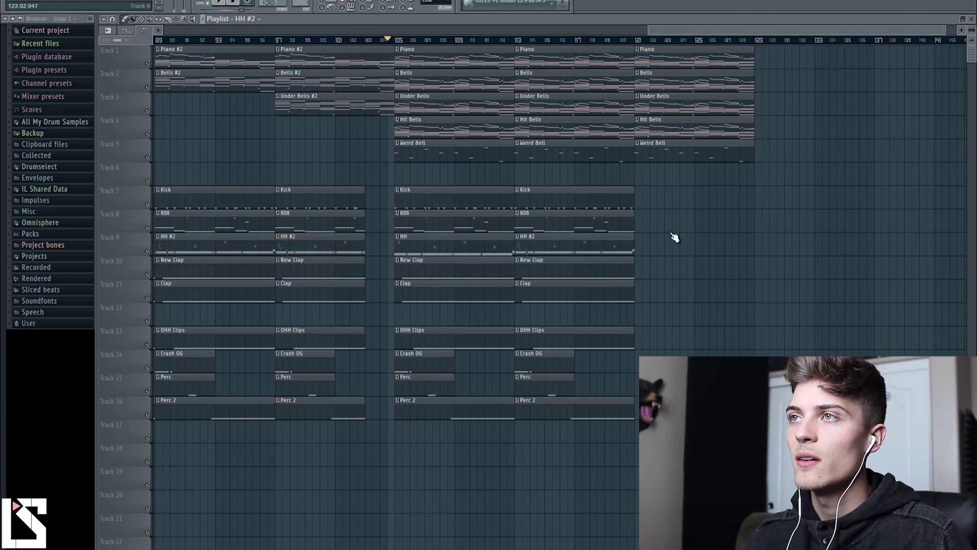
Step: Make the bar 121 Piano clip unique and delete its upper melody notes, keeping only the chords and bass
left_click(638, 49)
left_click(656, 104)
double_click(655, 66)
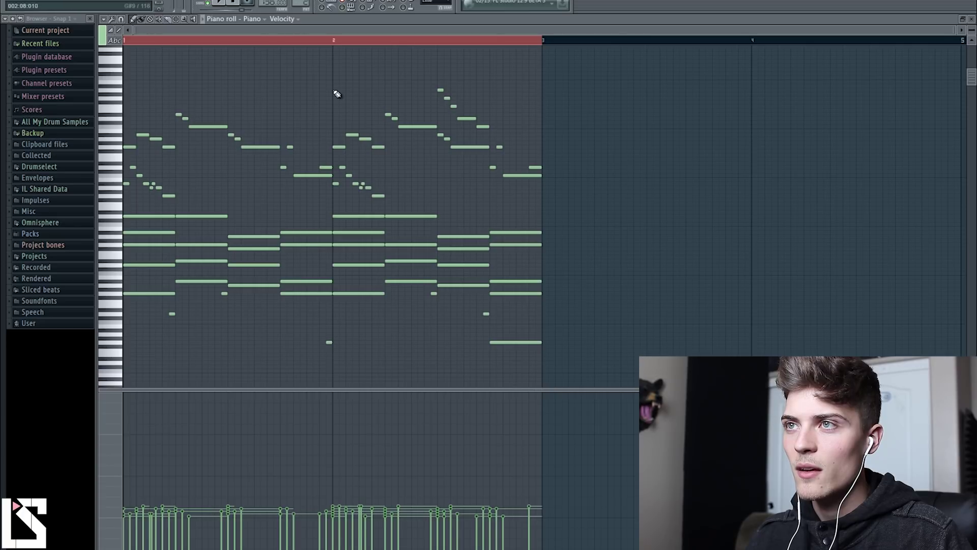
key("space")
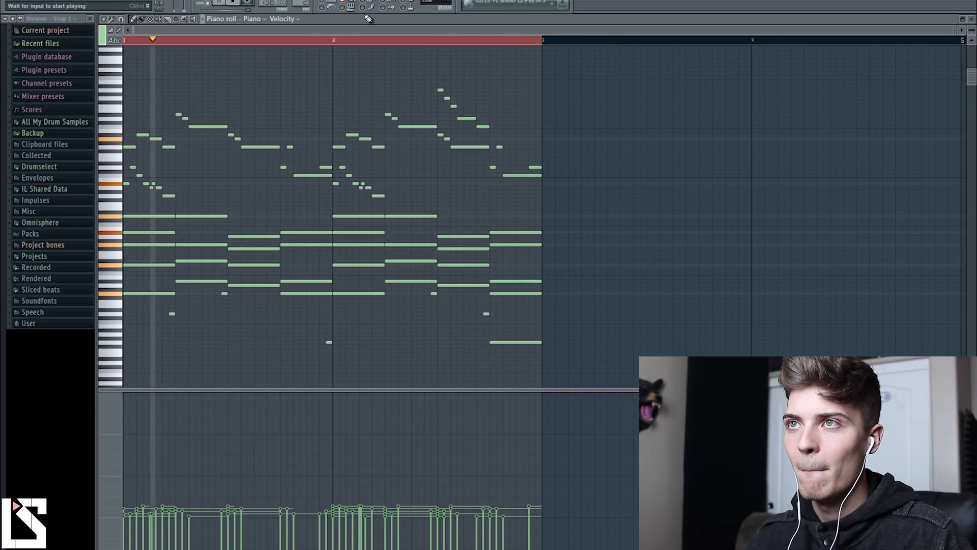
left_click_drag(574, 89, 77, 198)
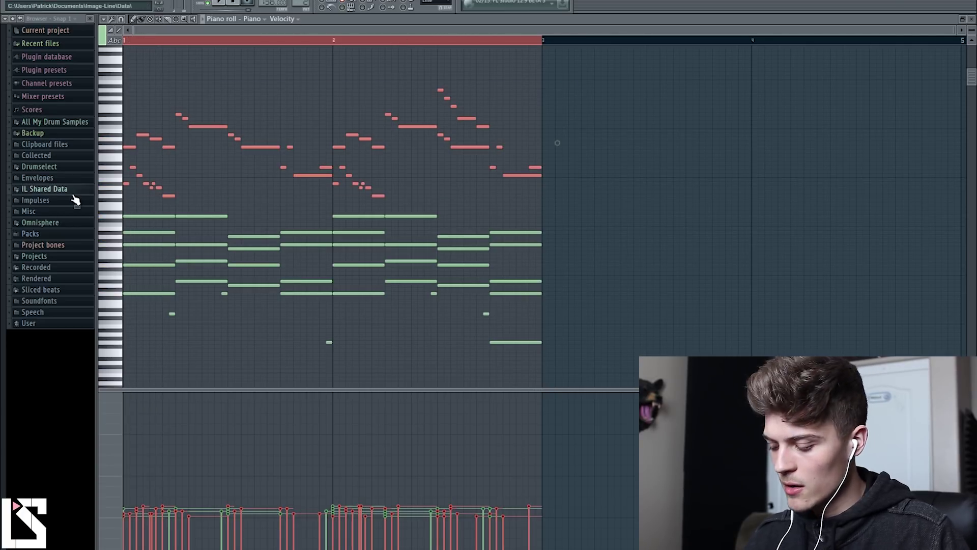
key("Delete")
key("F5")
key("space")
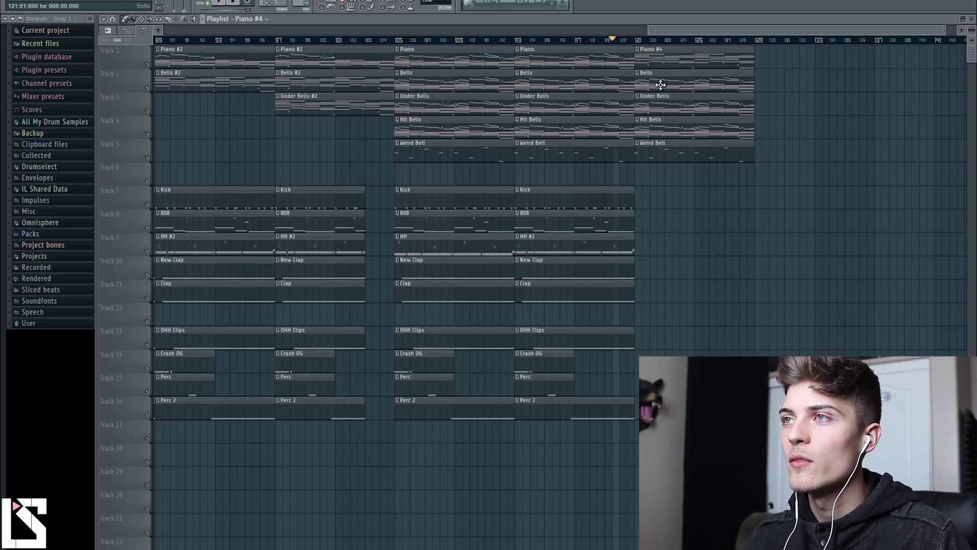
Step: Delete the Under Bells and Hit Bells clips at bar 121 and save the project
right_click(655, 104)
right_click(653, 125)
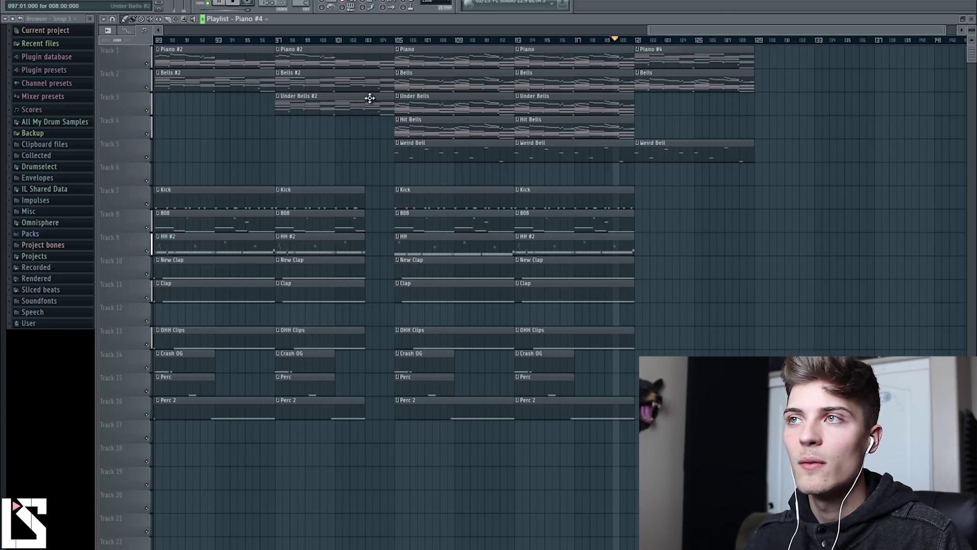
key("ctrl+s")
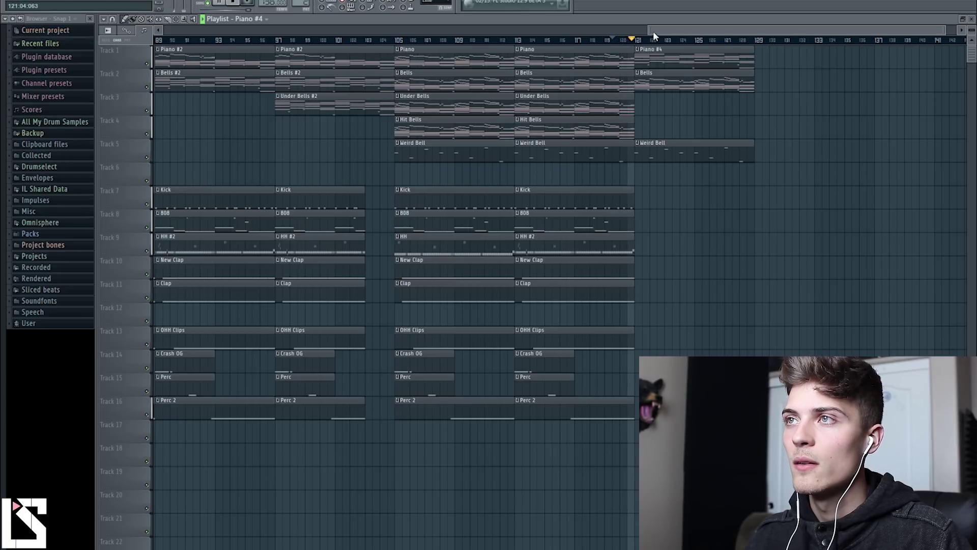
Step: Extend the bar 121 Piano #4 clip so that it ends at bar 131
scroll(661, 30, "right", 5)
left_click_drag(622, 55, 621, 2)
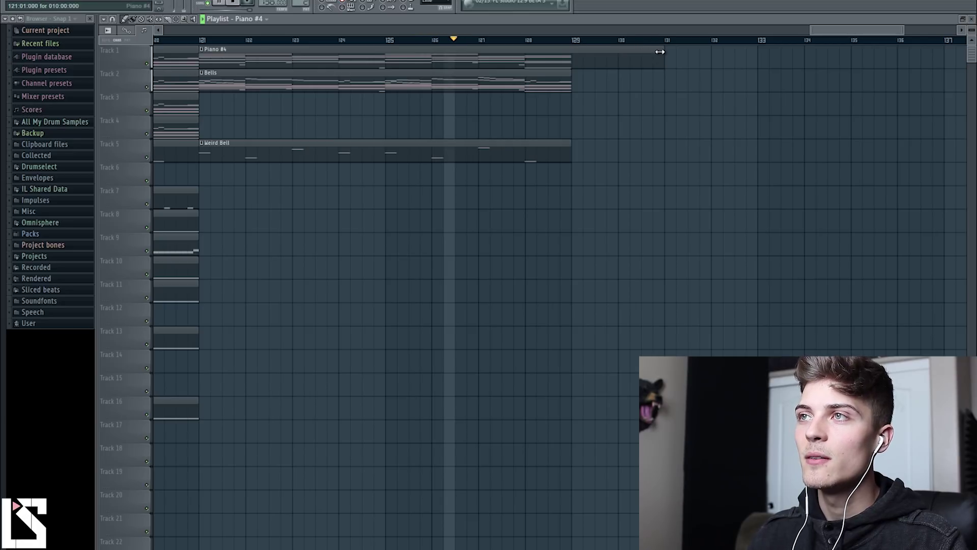
left_click_drag(663, 56, 707, 60)
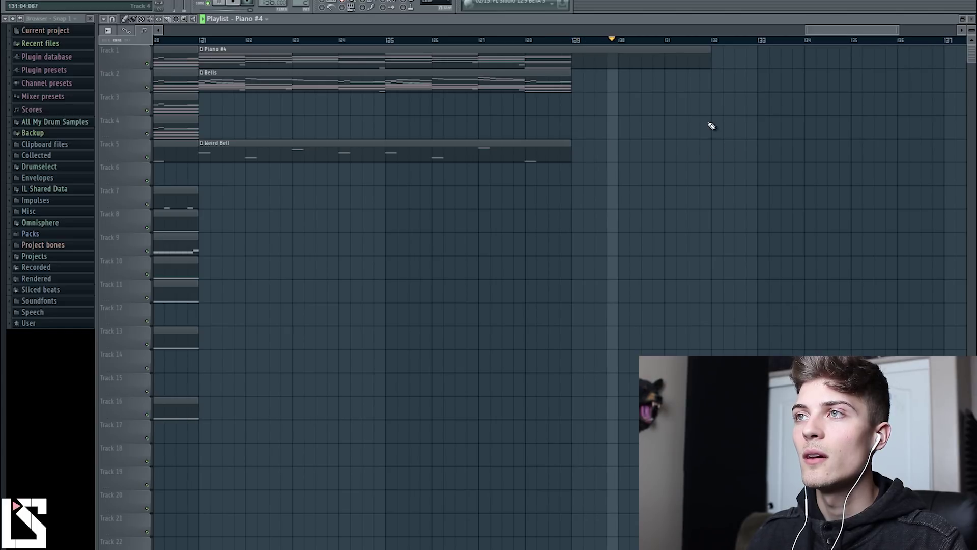
left_click_drag(707, 59, 651, 69)
scroll(535, 84, "down", 7)
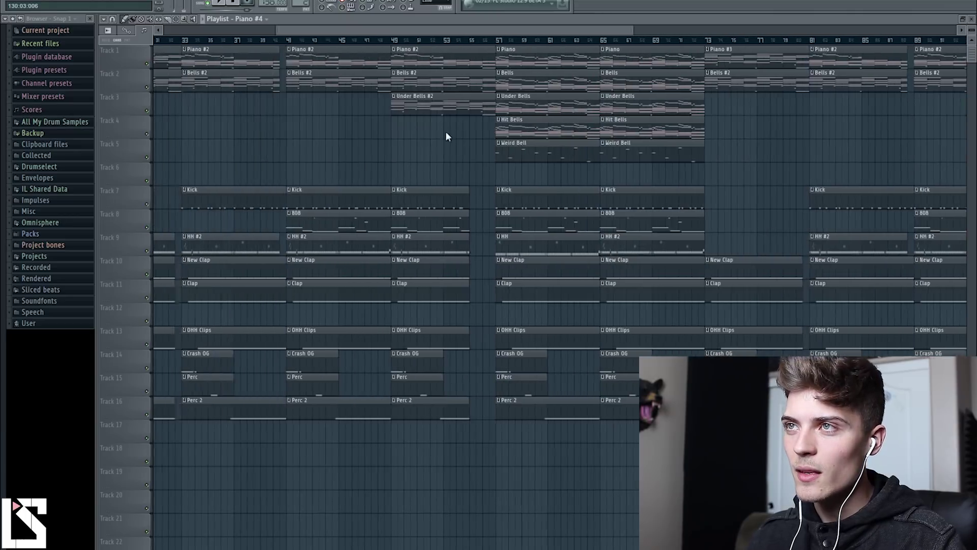
scroll(376, 212, "down", 2)
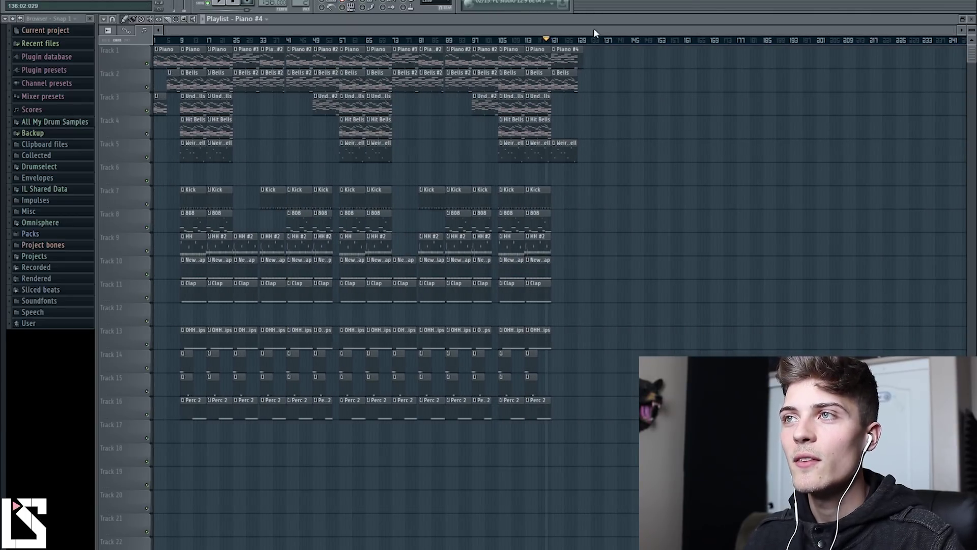
scroll(602, 32, "down", 2)
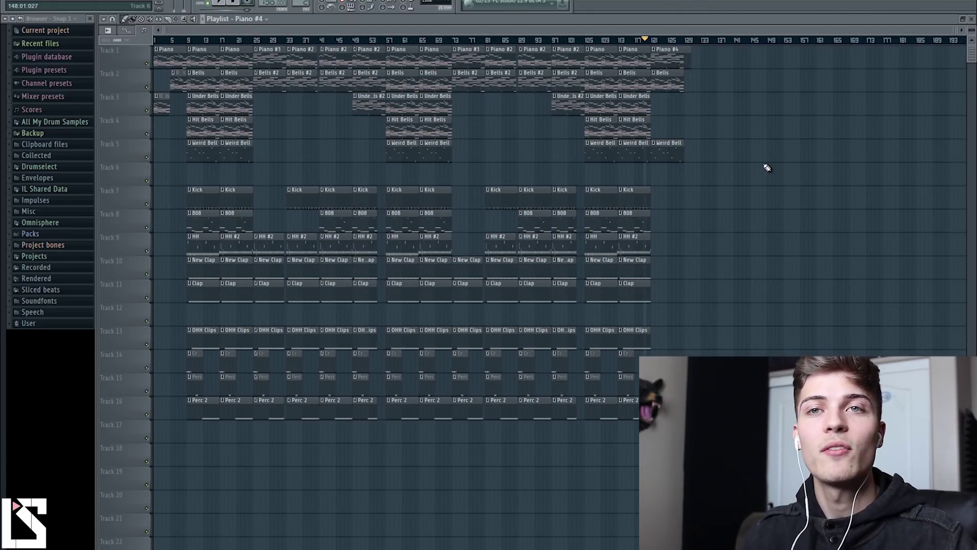
left_click(262, 41)
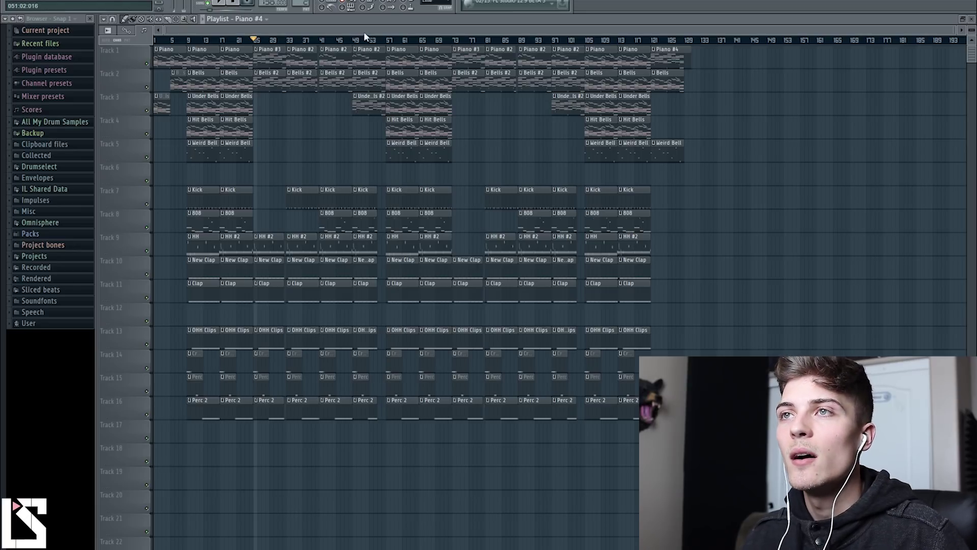
Step: Copy the intro clips from bars 1 through 8 to bar 153 as an alternative song opening
scroll(365, 32, "down", 1)
left_click_drag(159, 59, 180, 133)
scroll(185, 42, "down", 1)
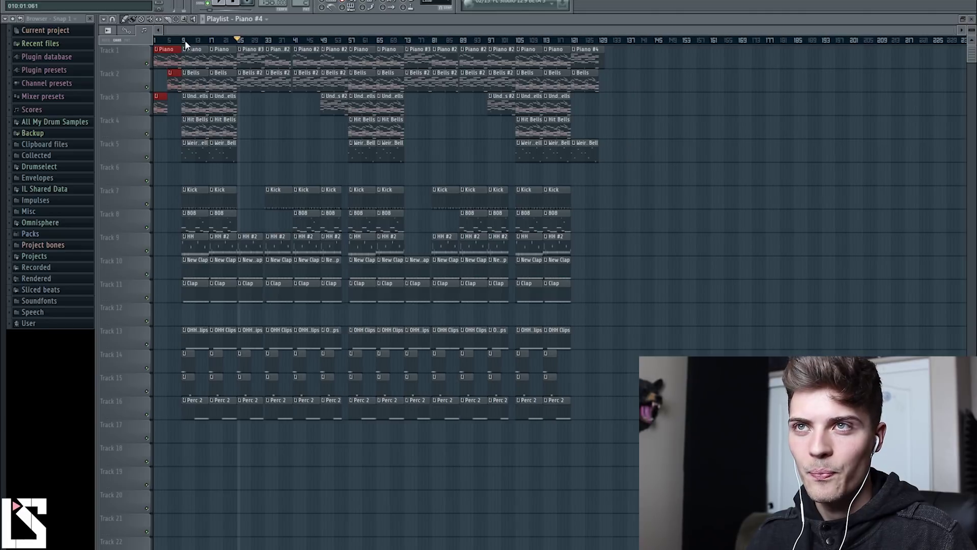
left_click_drag(166, 54, 665, 88)
Step: Copy all clips from bars 25 through 72 to bar 161, directly behind the copied intro
left_click_drag(240, 45, 393, 467)
left_click_drag(248, 54, 694, 74)
left_click(700, 124)
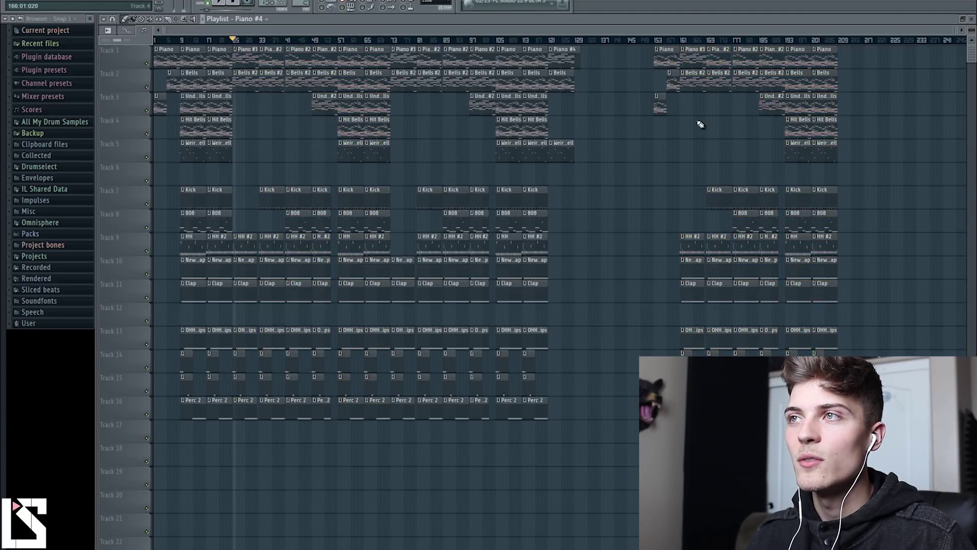
left_click_drag(667, 29, 721, 47)
left_click(701, 40)
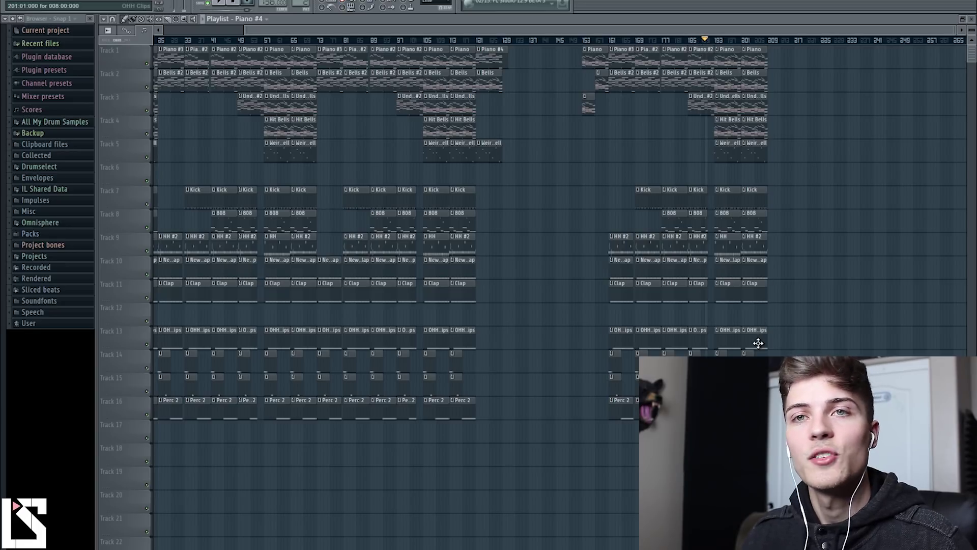
Step: Delete the whole alternative arrangement from bar 153 onward
left_click_drag(804, 489, 585, 46)
key("Delete")
left_click_drag(522, 30, 357, 0)
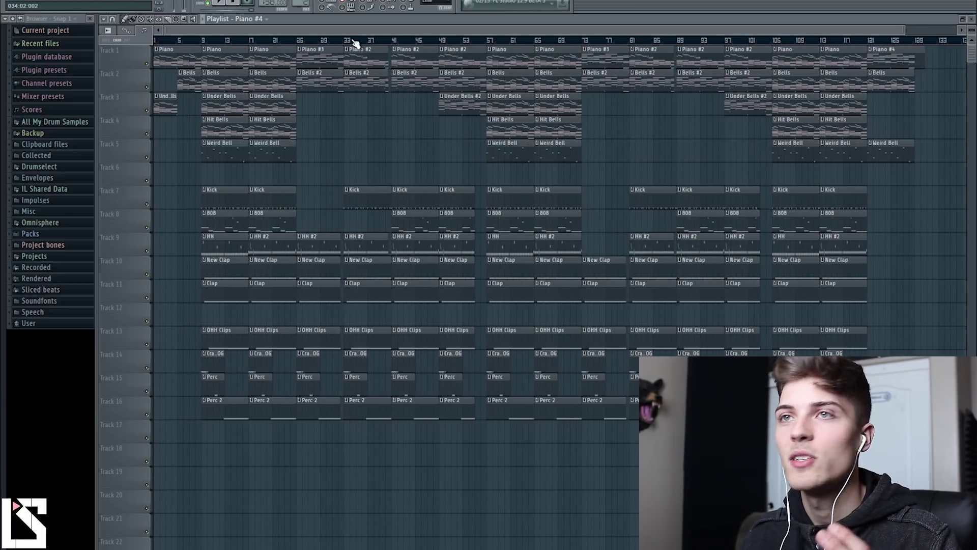